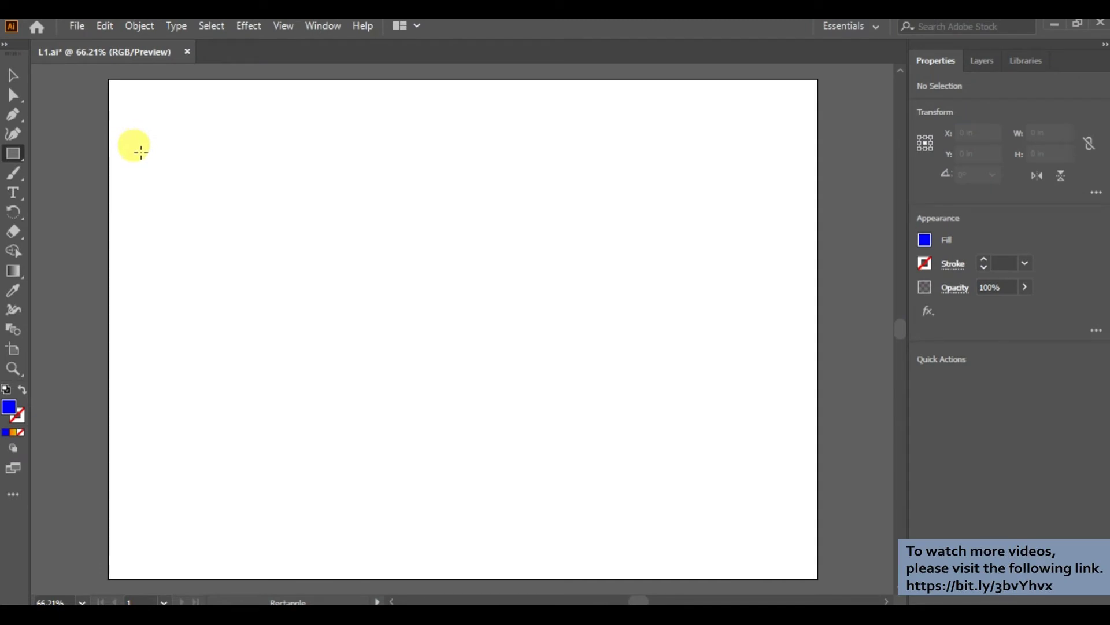
# Draw a thin blue bar, 0.108 in by 6.095 in, near the artboard's left edge.
pyautogui.moveTo(140, 154)
pyautogui.mouseDown()
pyautogui.moveTo(184, 513)
pyautogui.moveTo(144, 520)
pyautogui.mouseUp()
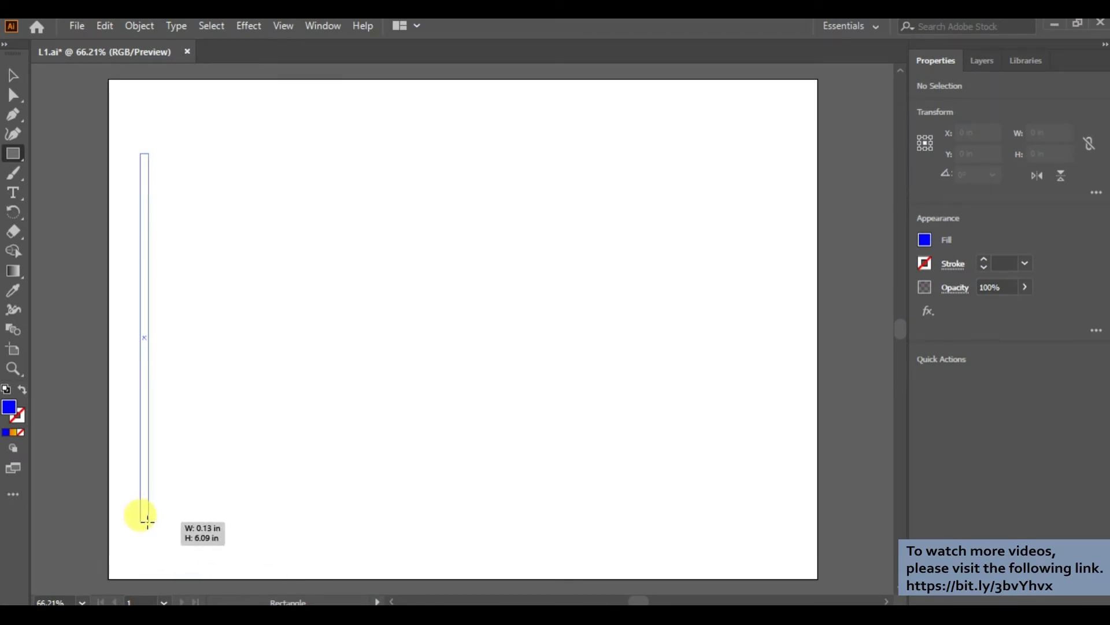
pyautogui.moveTo(145, 520); pyautogui.dragTo(147, 522)
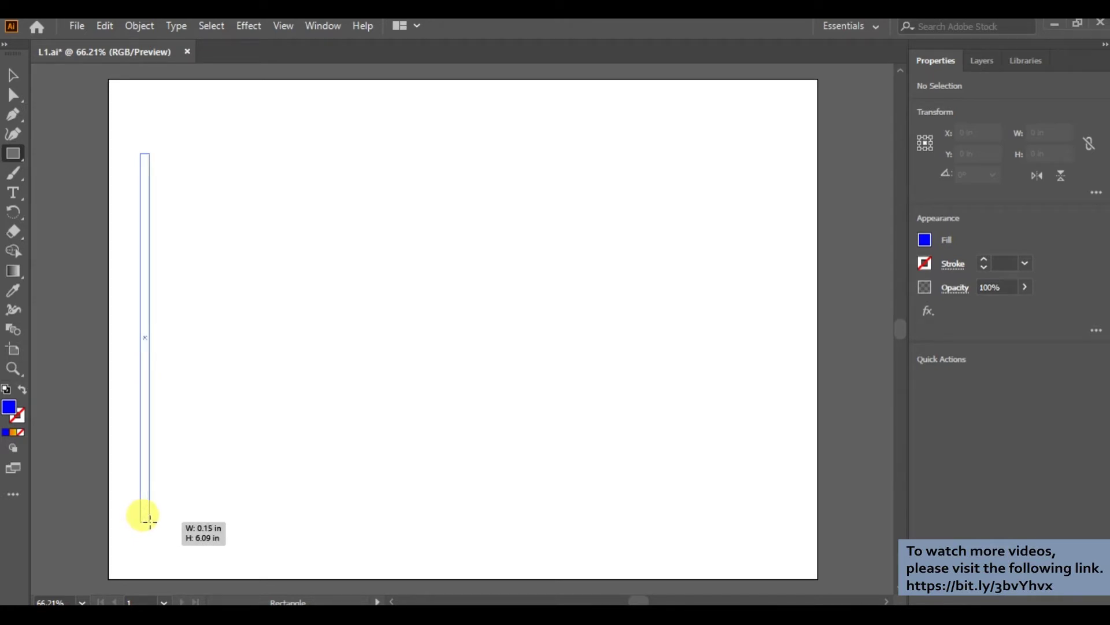
pyautogui.moveTo(147, 522); pyautogui.dragTo(147, 521)
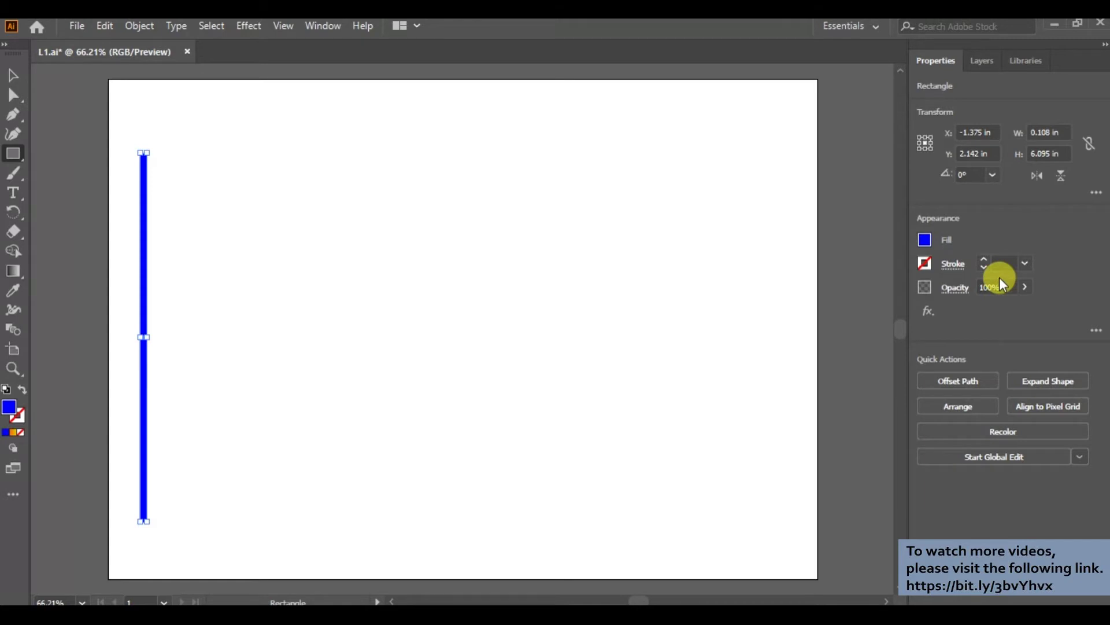
pyautogui.click(110, 35)
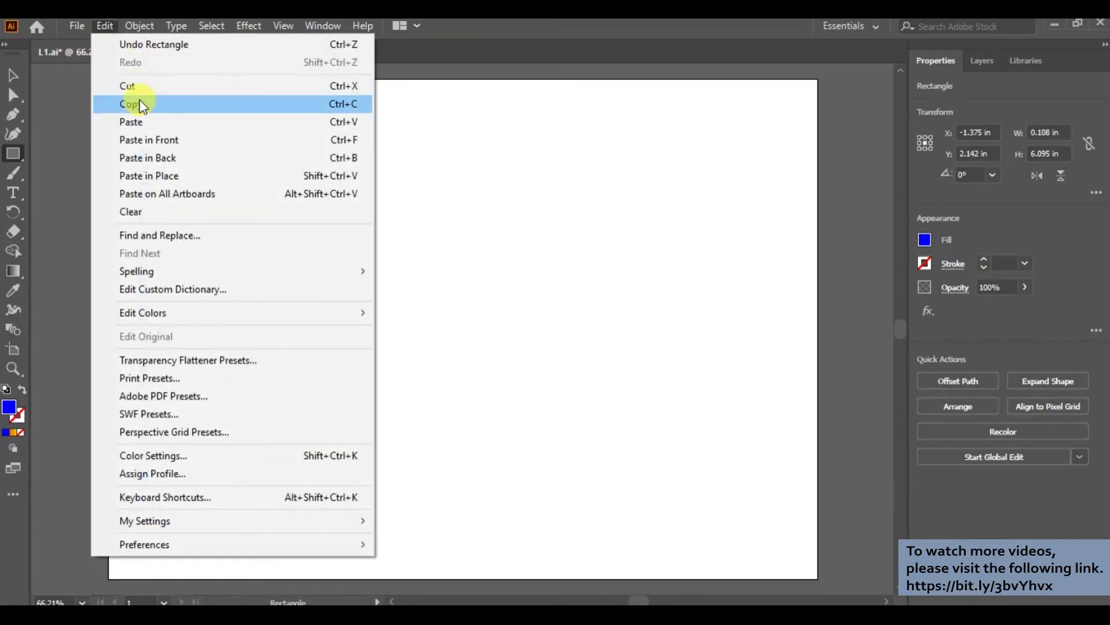
# Paste a copy of the blue bar and place it beside the first one.
pyautogui.click(139, 100)
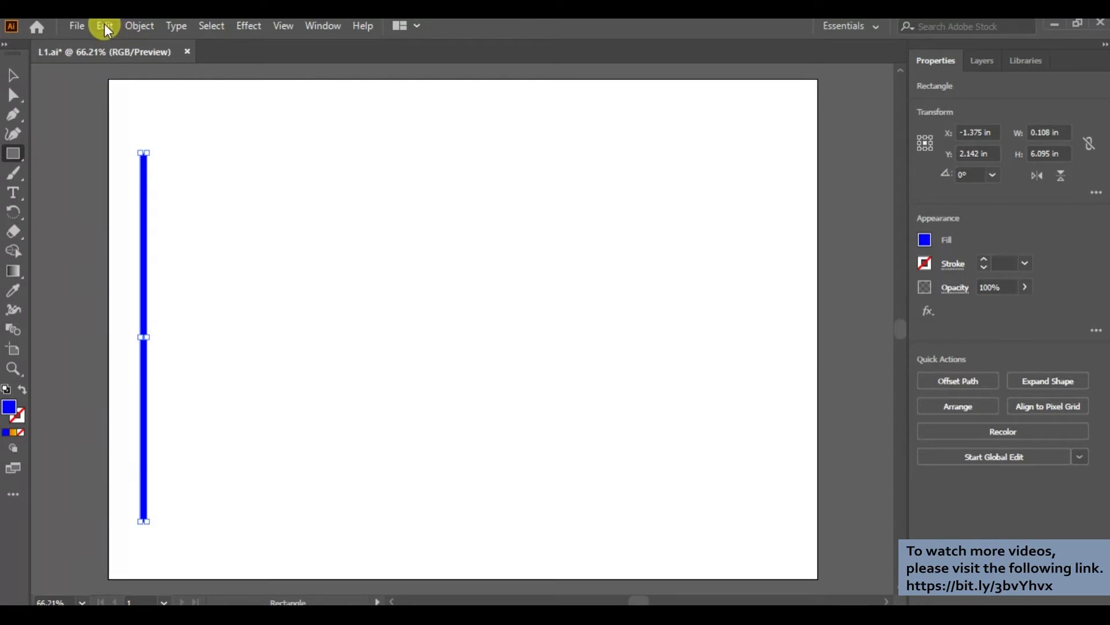
pyautogui.click(105, 25)
pyautogui.click(157, 121)
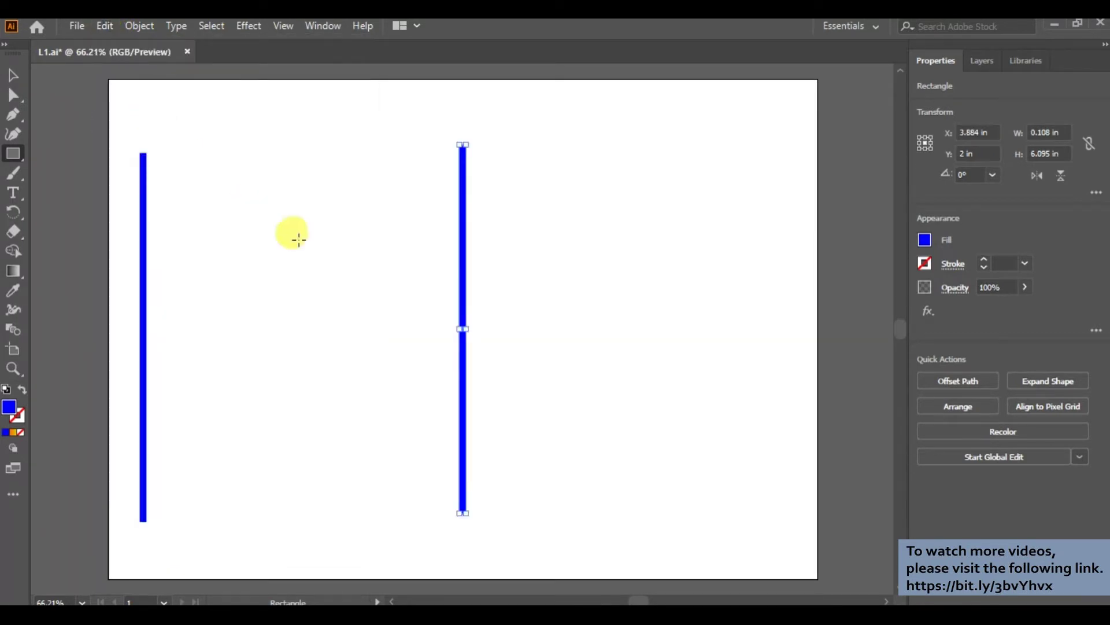
pyautogui.click(12, 75)
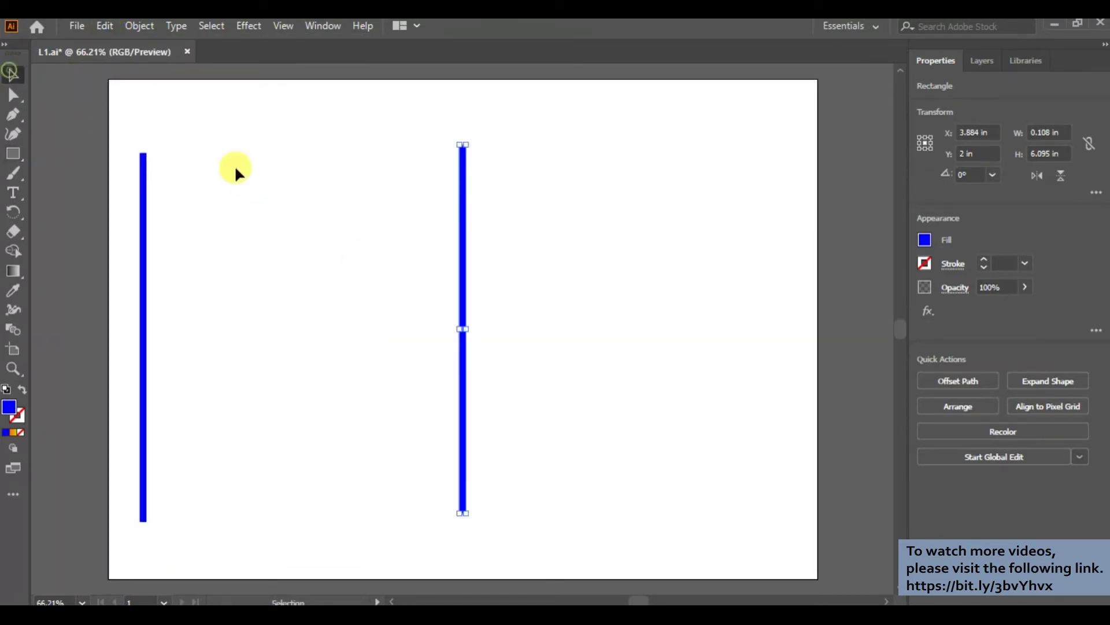
pyautogui.moveTo(468, 249); pyautogui.dragTo(154, 263)
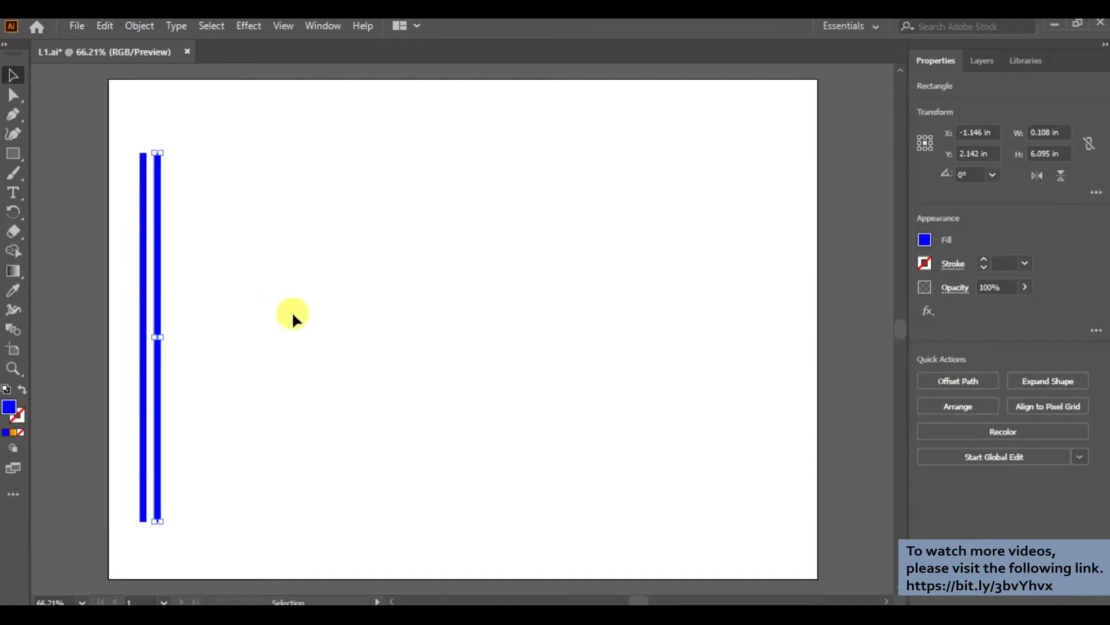
# Duplicate the bar pair, place it to their right, and select all four bars.
pyautogui.moveTo(124, 139); pyautogui.dragTo(184, 175)
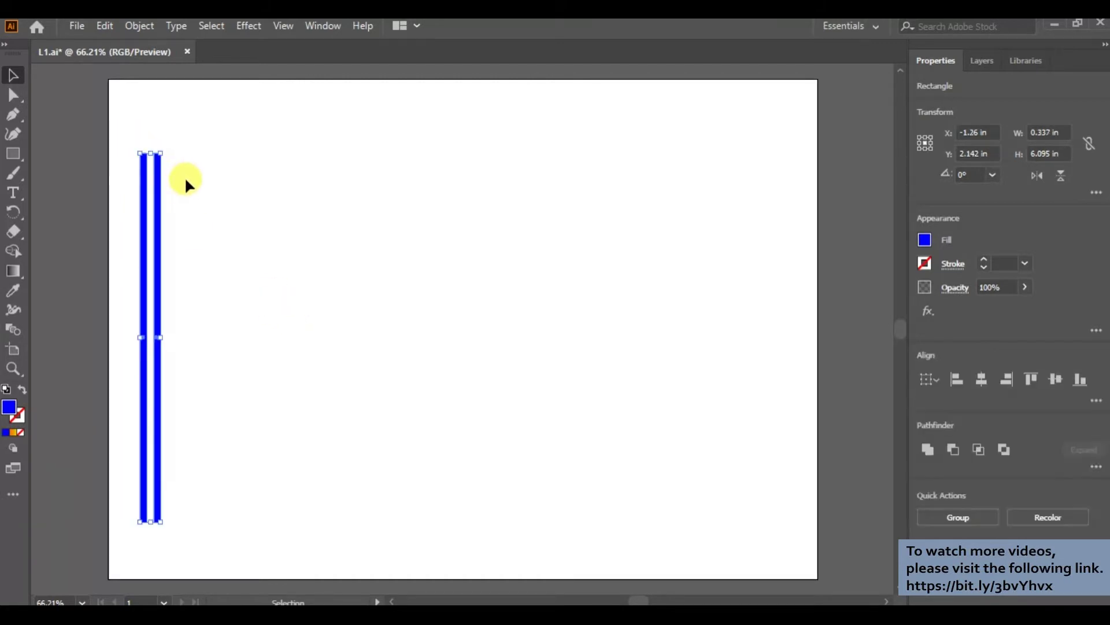
pyautogui.click(104, 27)
pyautogui.click(122, 103)
pyautogui.click(106, 28)
pyautogui.click(136, 119)
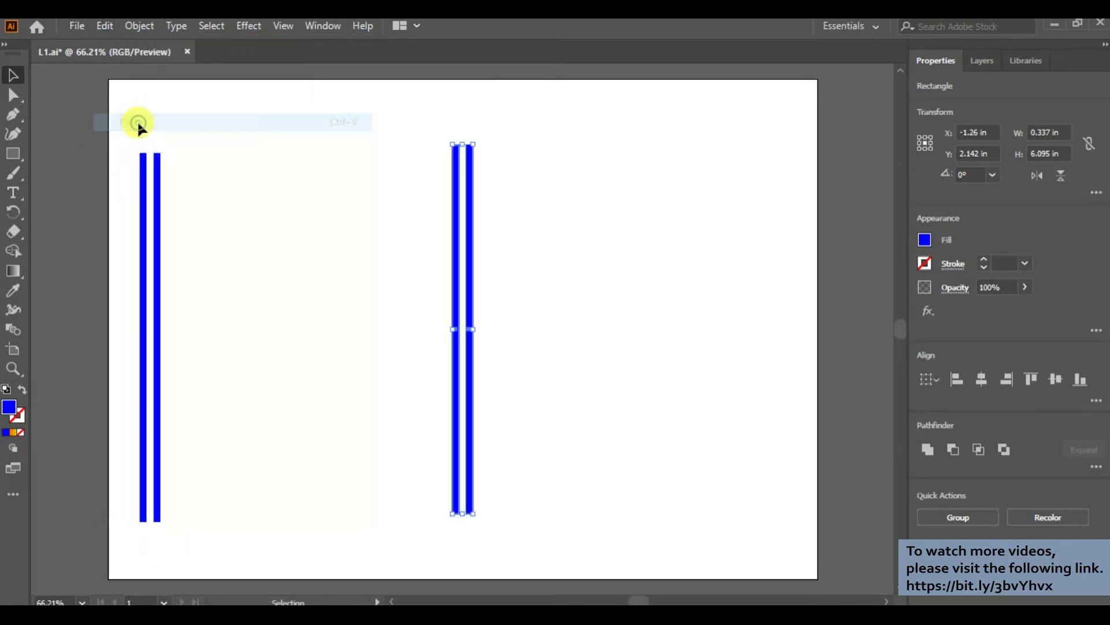
pyautogui.moveTo(453, 212); pyautogui.dragTo(166, 220)
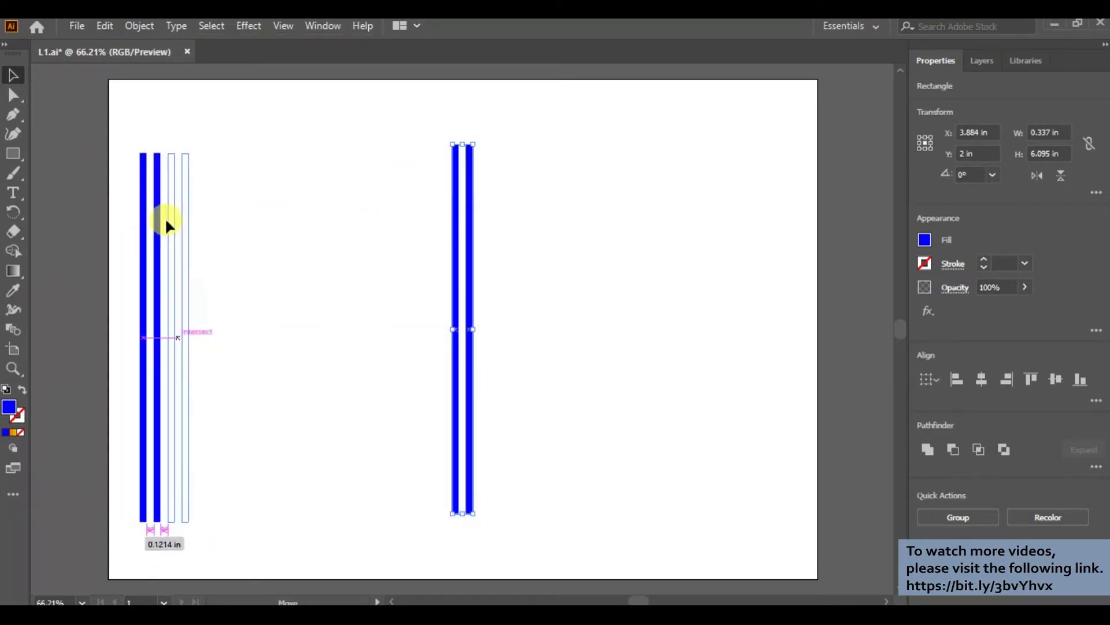
pyautogui.moveTo(165, 216); pyautogui.dragTo(163, 214)
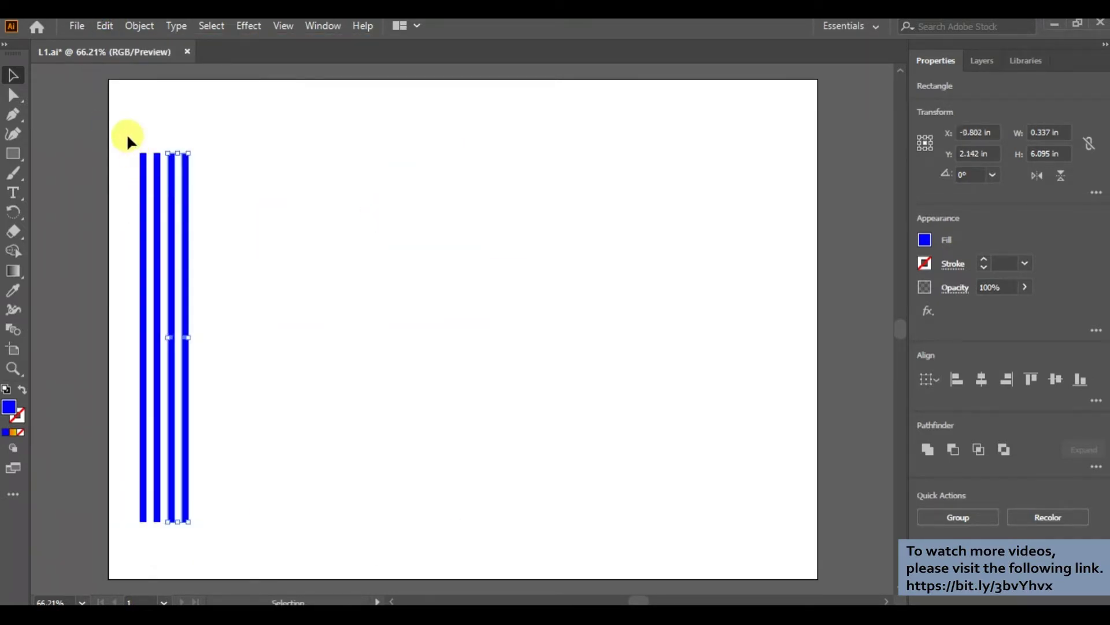
pyautogui.moveTo(125, 133); pyautogui.dragTo(211, 178)
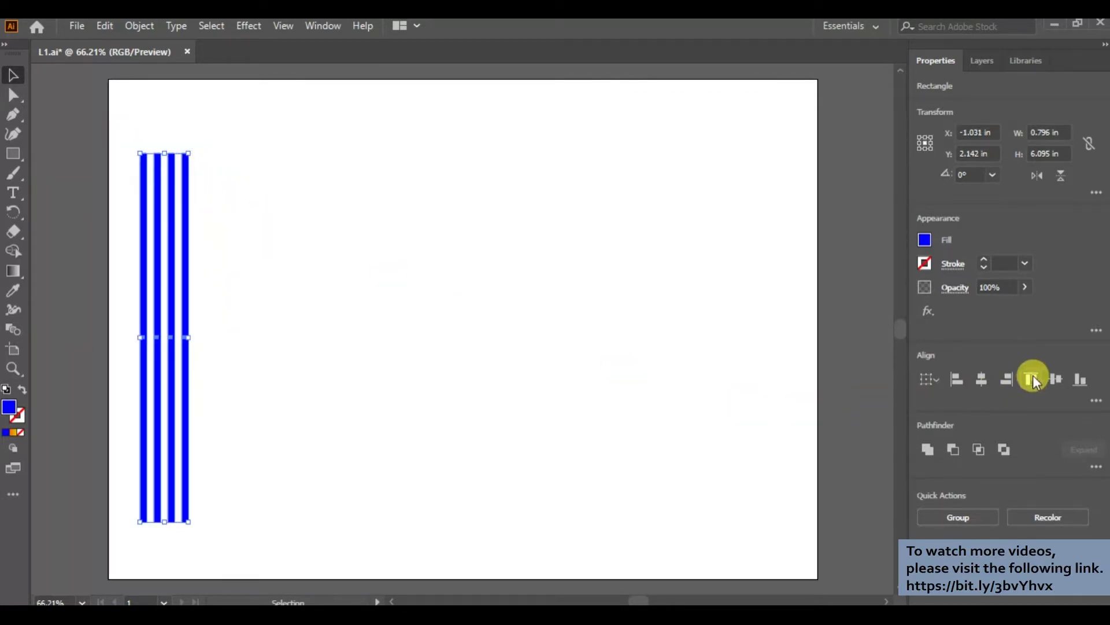
# Distribute the four bars with Horizontal Distribute Left, then deselect them.
pyautogui.click(1096, 400)
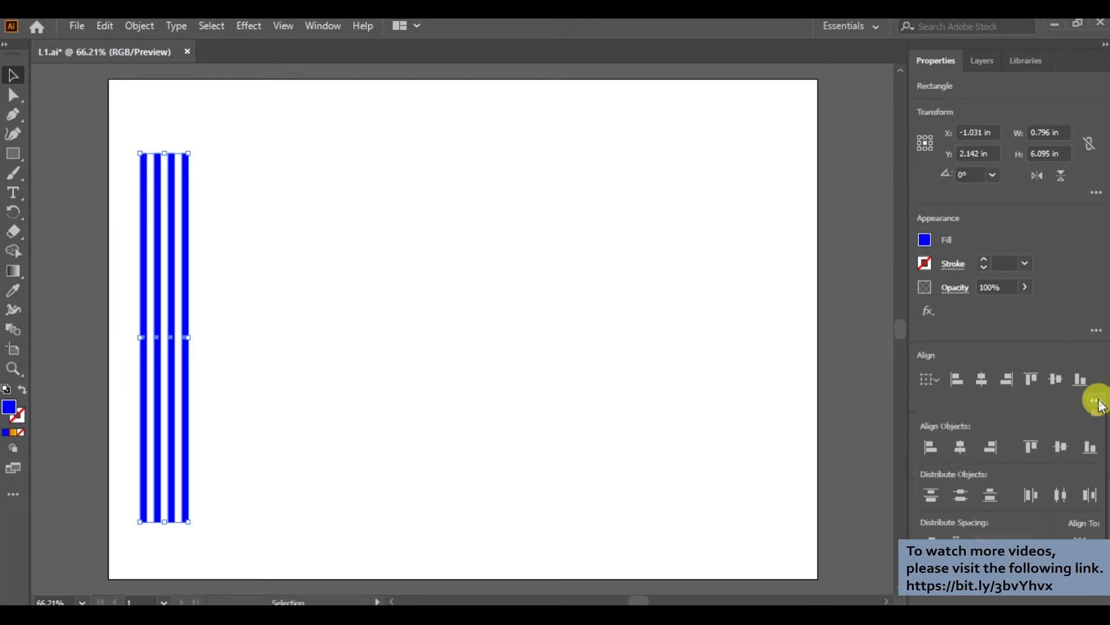
pyautogui.click(1031, 494)
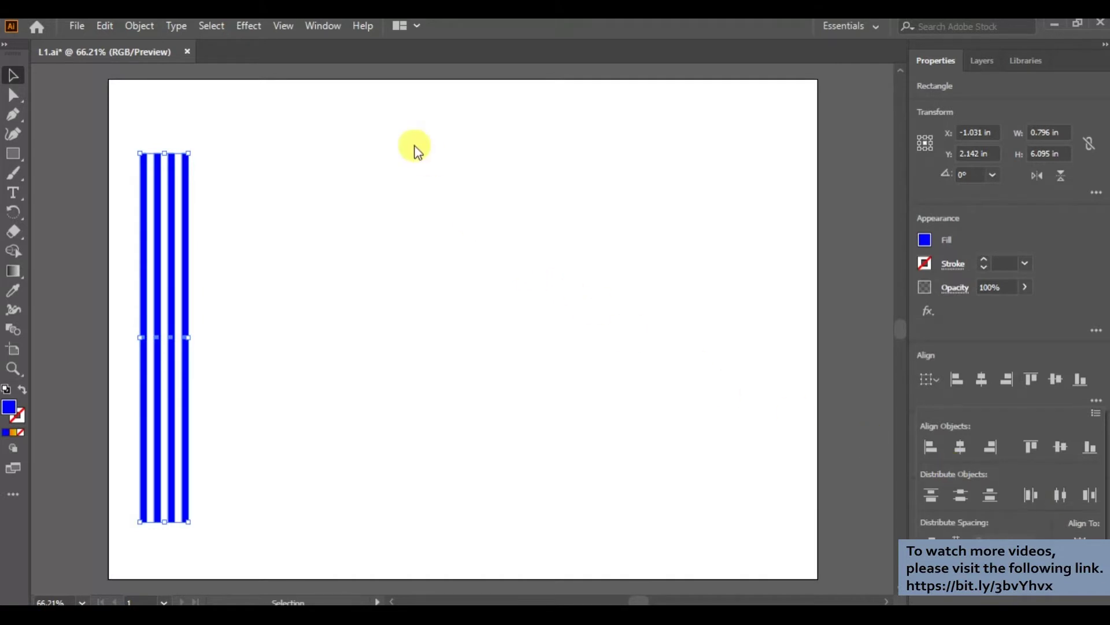
pyautogui.click(206, 26)
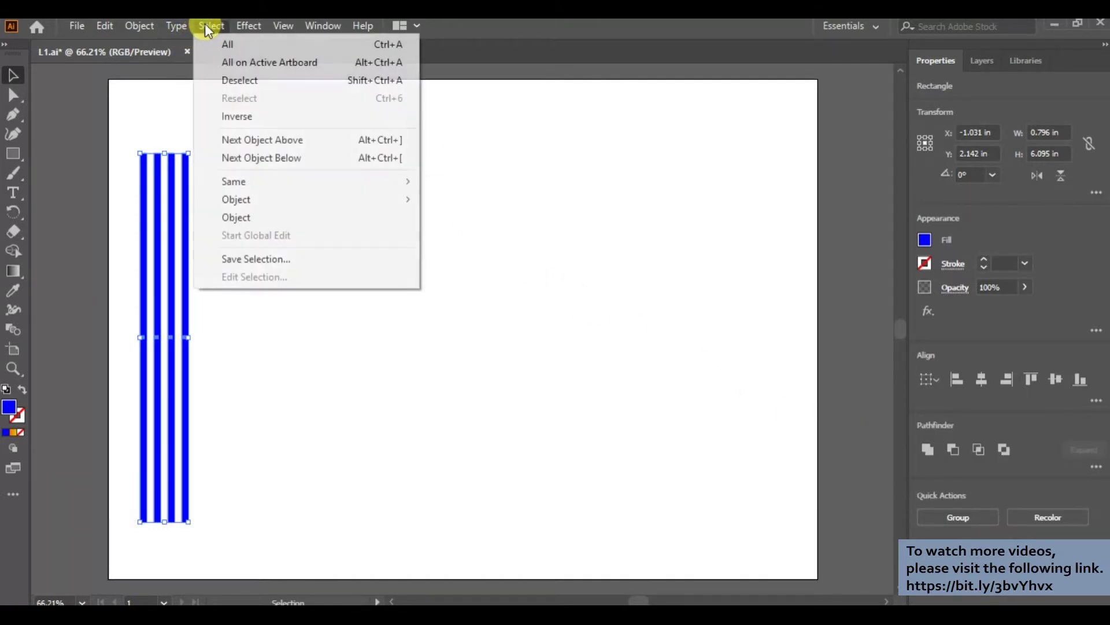
pyautogui.click(232, 81)
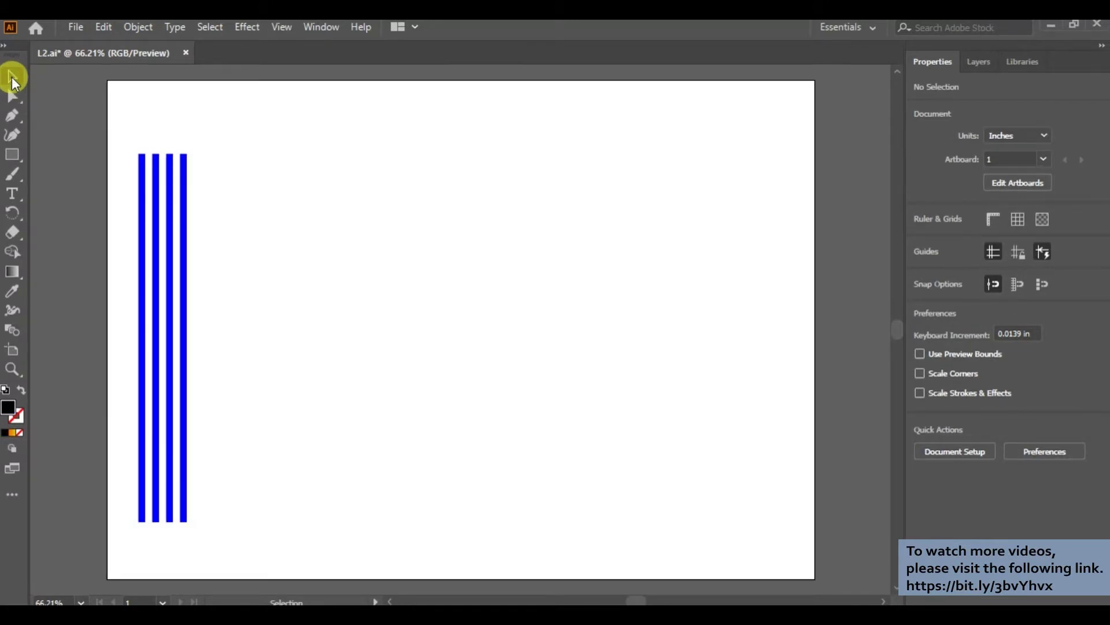
# Type the word HAT in a new text object right of the bars and select it.
pyautogui.click(12, 194)
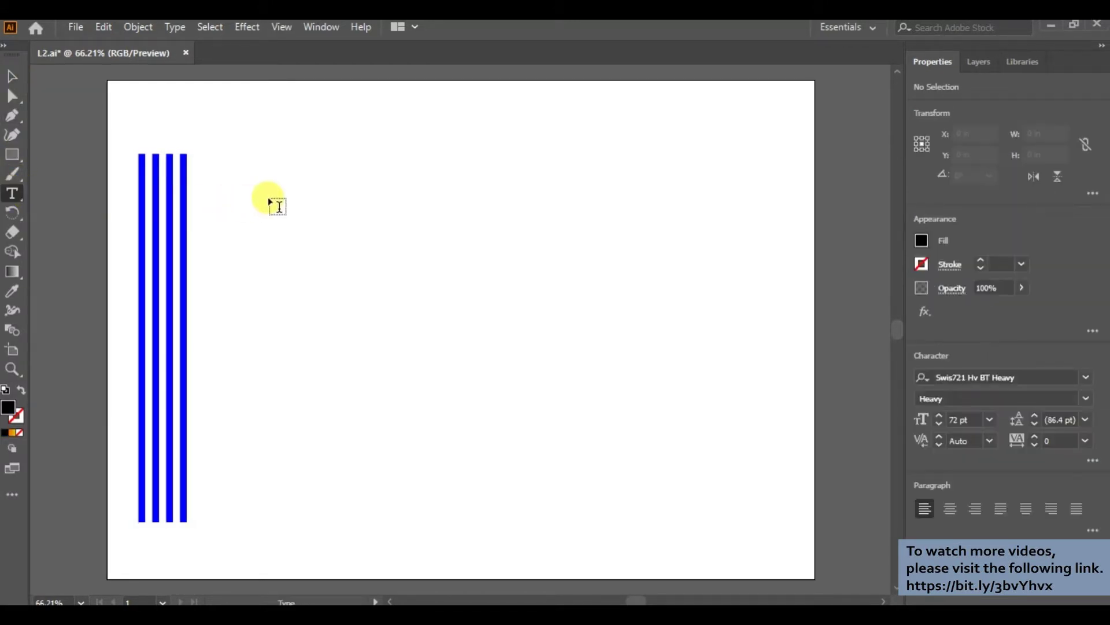
pyautogui.click(271, 199)
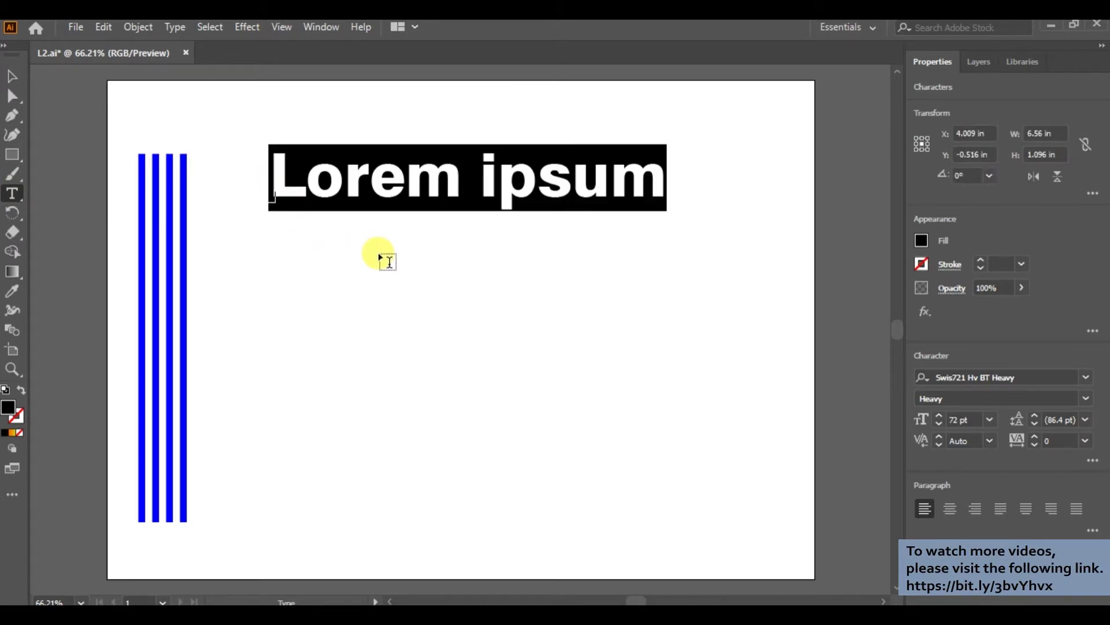
pyautogui.write('HAT')
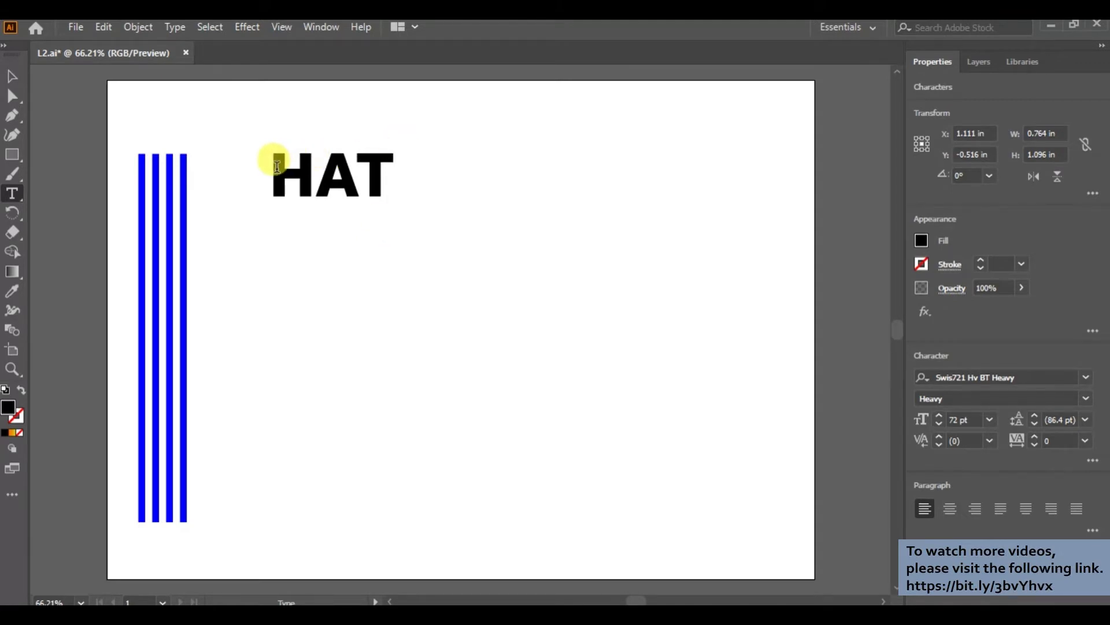
pyautogui.moveTo(280, 167); pyautogui.dragTo(376, 158)
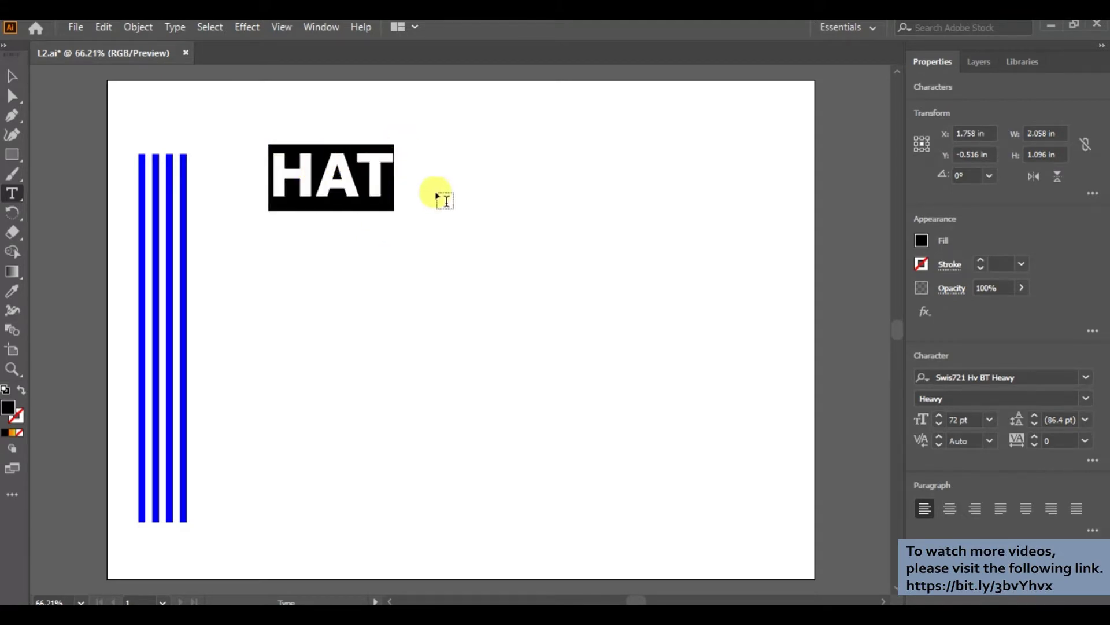
# Give the HAT text a blue fill.
pyautogui.click(922, 241)
pyautogui.click(835, 299)
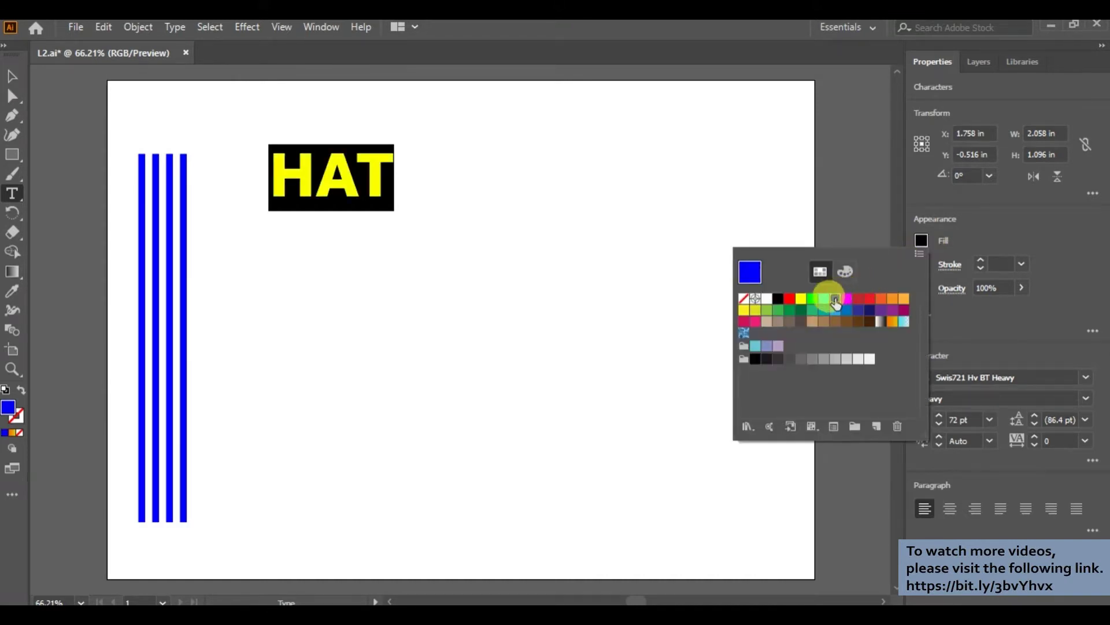
pyautogui.click(1018, 349)
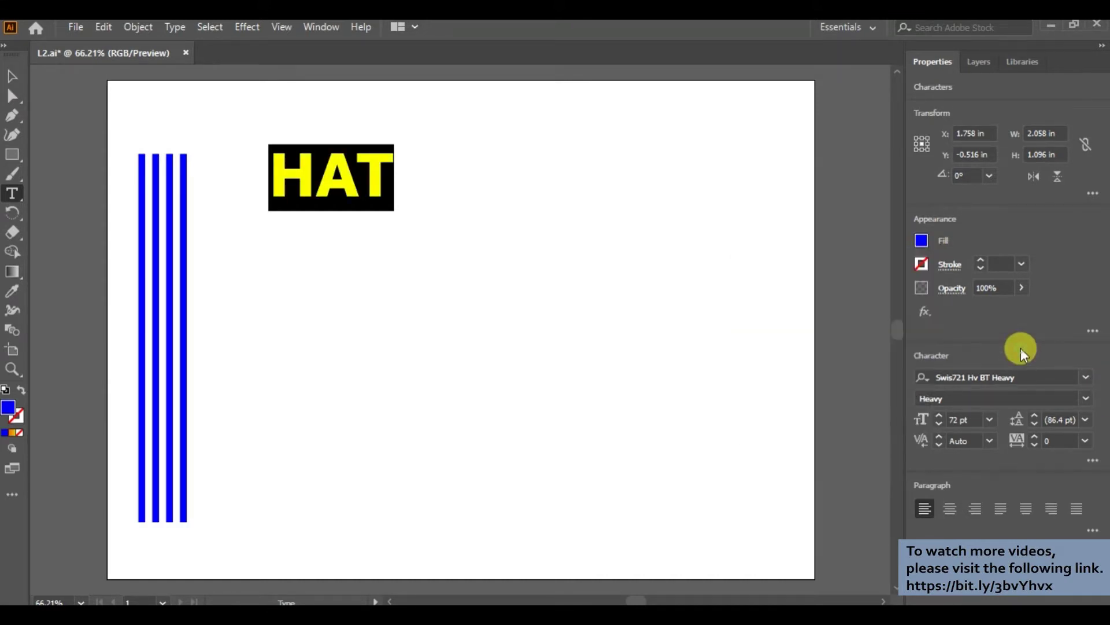
# Set the HAT text's font size to 354 pt.
pyautogui.click(990, 421)
pyautogui.click(990, 424)
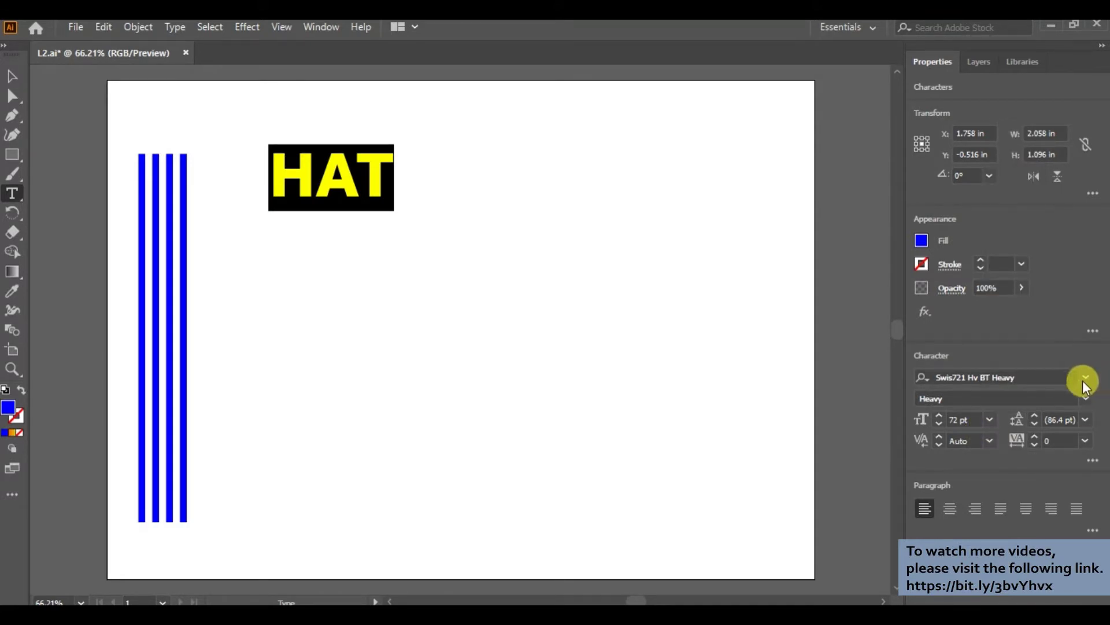
pyautogui.click(975, 419)
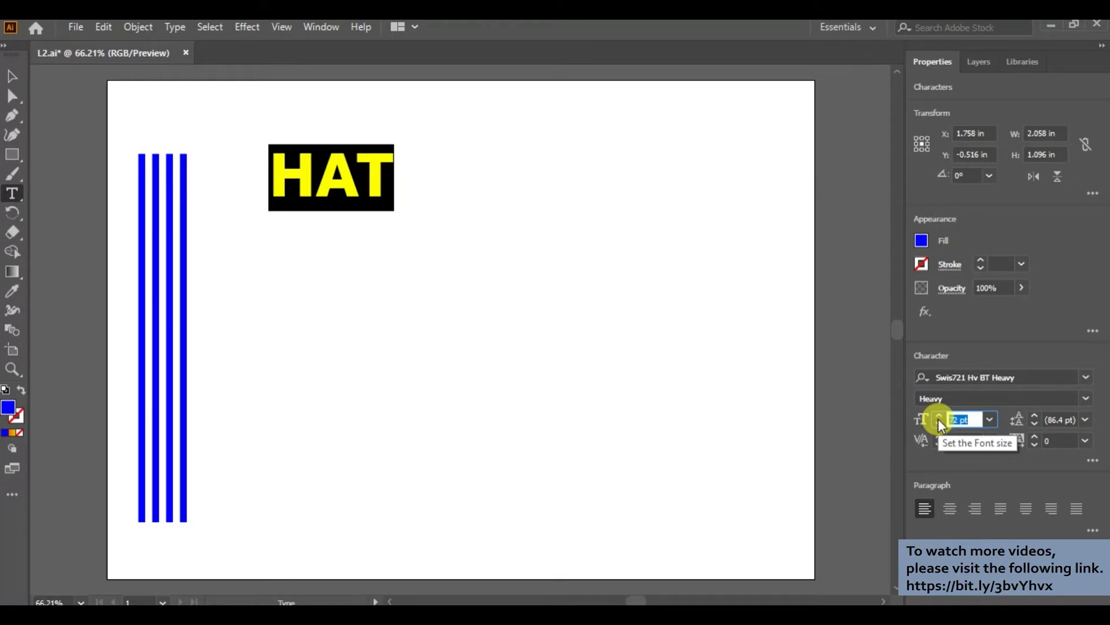
pyautogui.write('354')
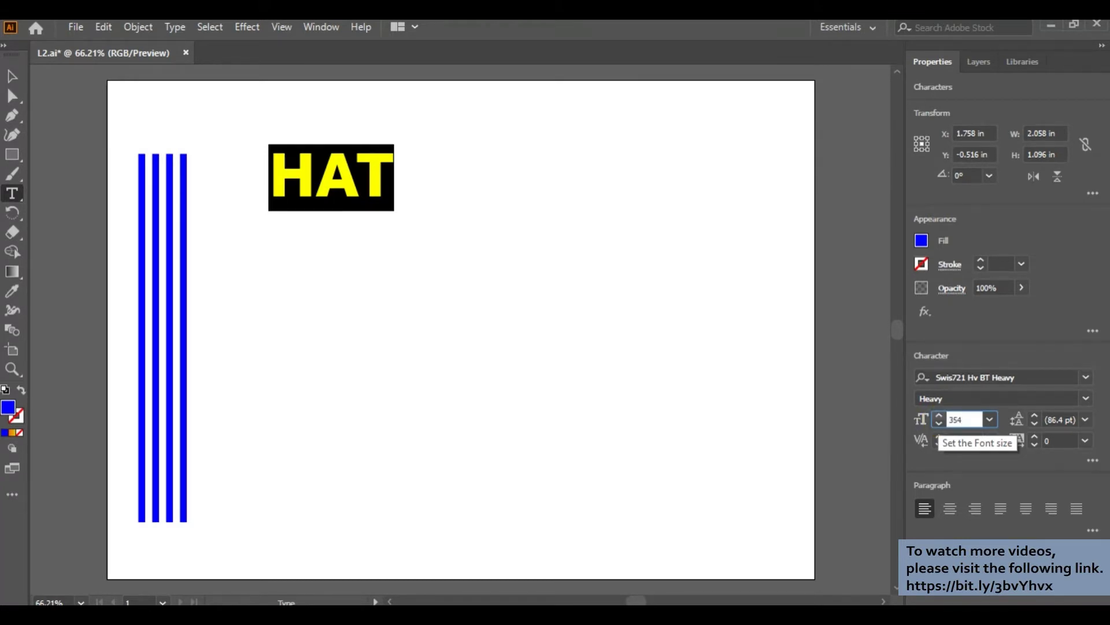
pyautogui.press('Return')
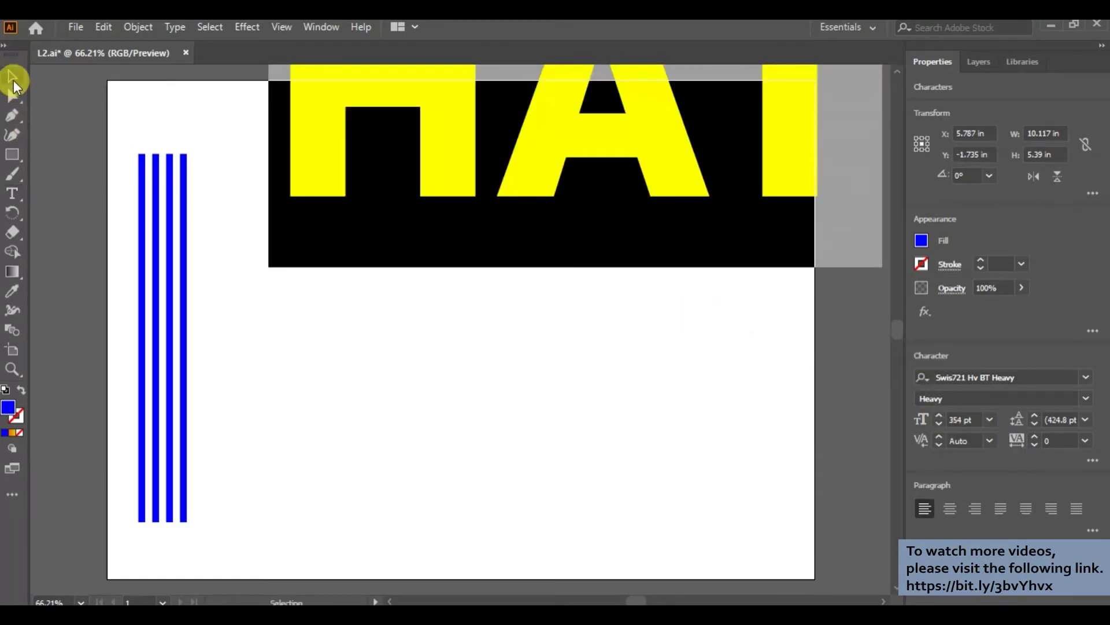
# Move HAT down, expand its object and fill into outline shapes, then deselect.
pyautogui.click(13, 79)
pyautogui.moveTo(436, 161)
pyautogui.mouseDown()
pyautogui.moveTo(391, 399)
pyautogui.moveTo(364, 410)
pyautogui.mouseUp()
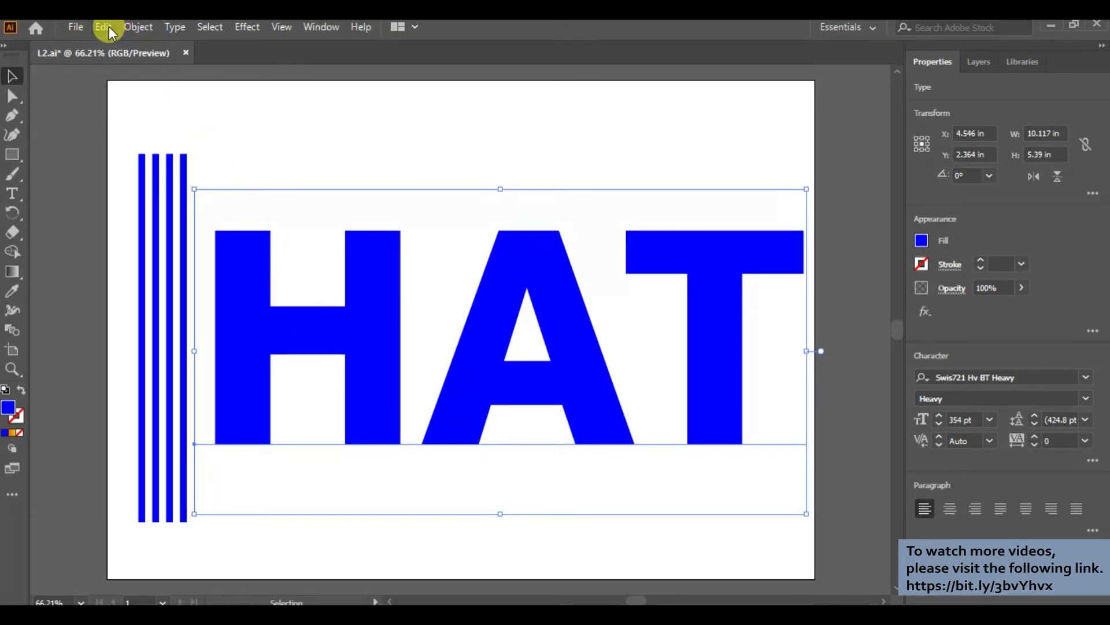
pyautogui.click(130, 29)
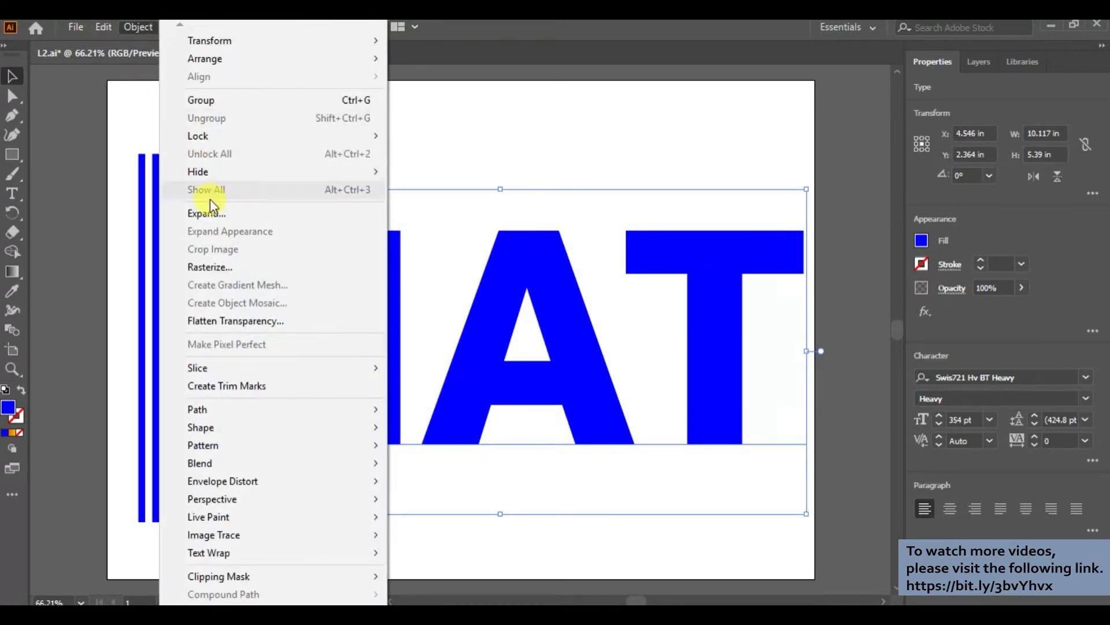
pyautogui.click(217, 220)
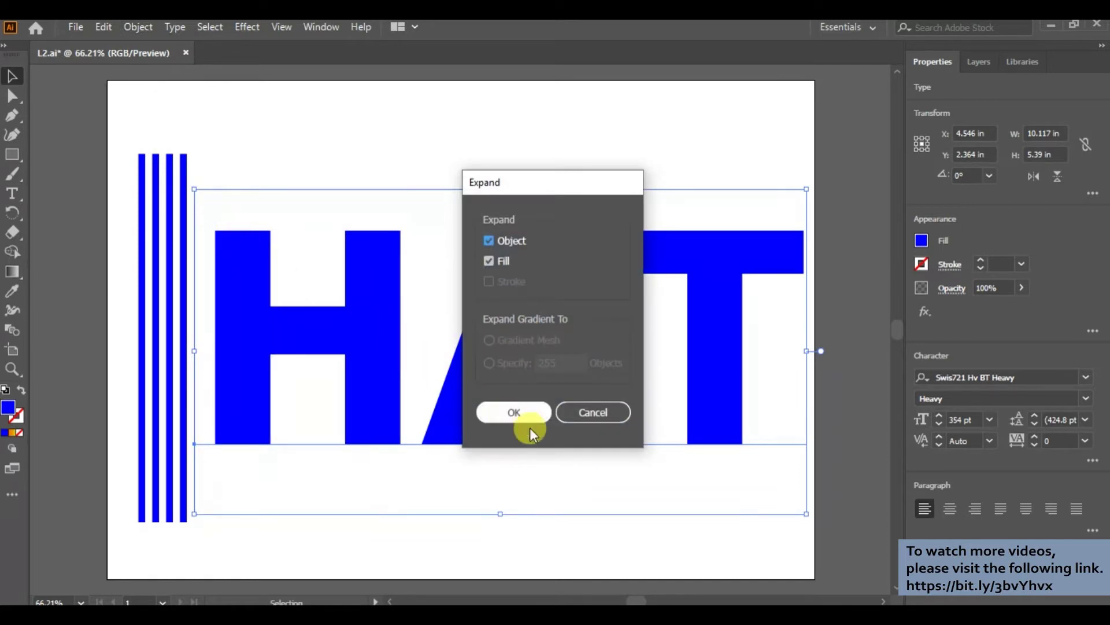
pyautogui.click(516, 411)
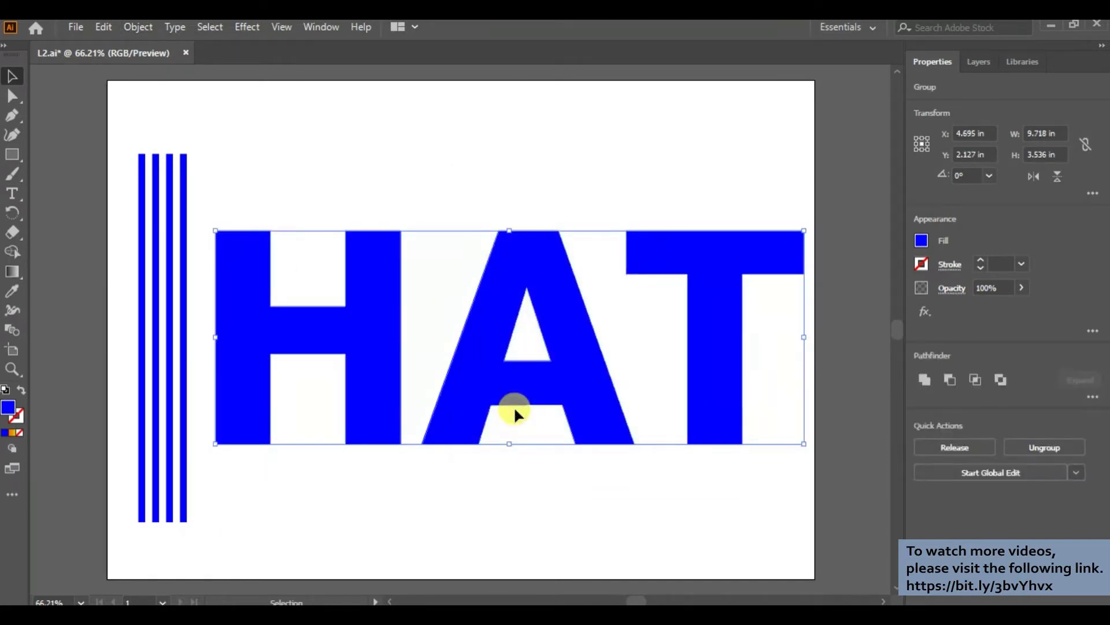
pyautogui.click(250, 28)
pyautogui.click(215, 28)
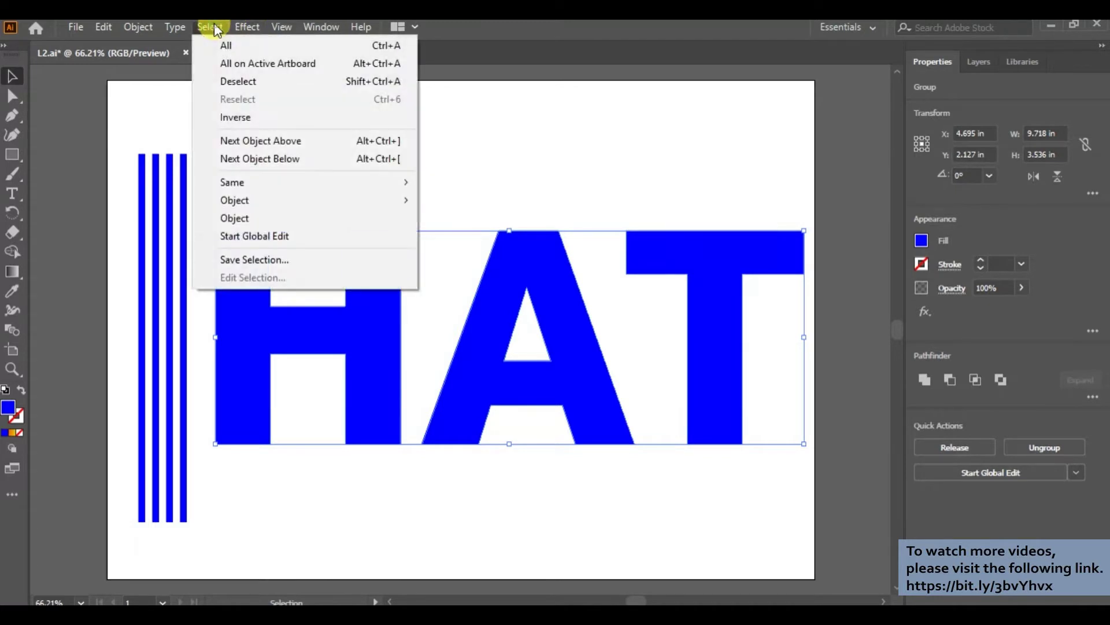
pyautogui.click(231, 79)
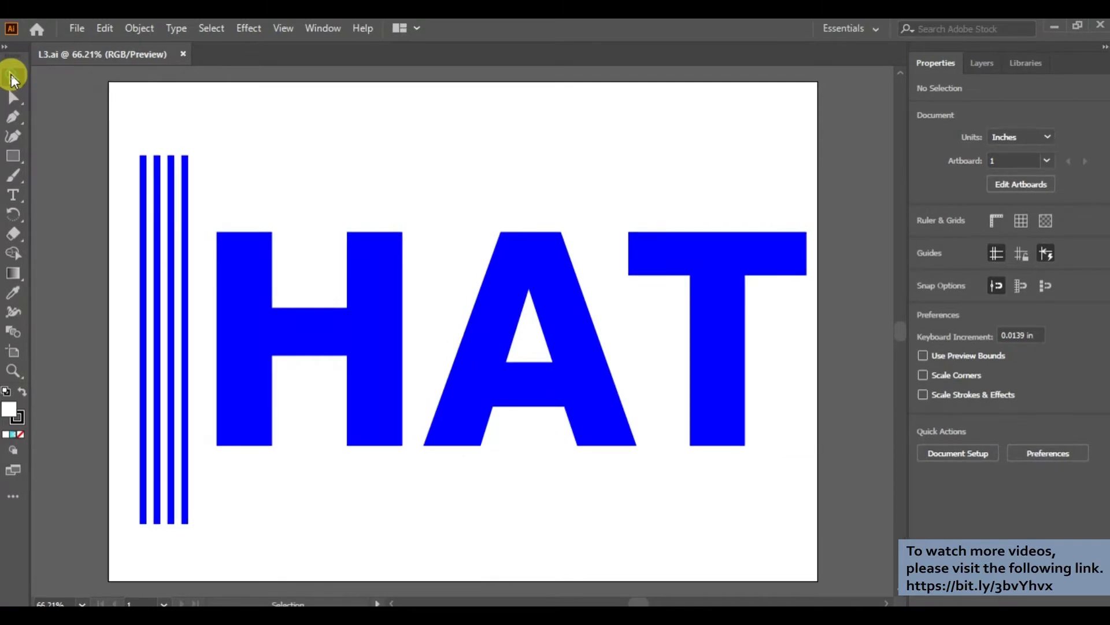
# Select the four blue stripes and group them together.
pyautogui.moveTo(131, 145); pyautogui.dragTo(204, 171)
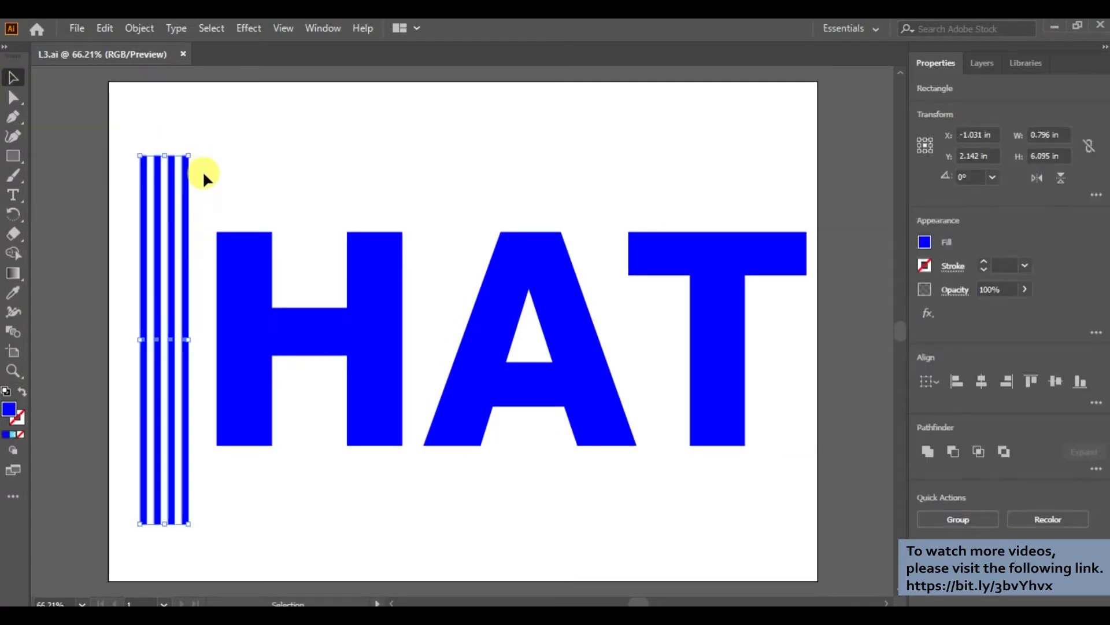
pyautogui.rightClick(186, 172)
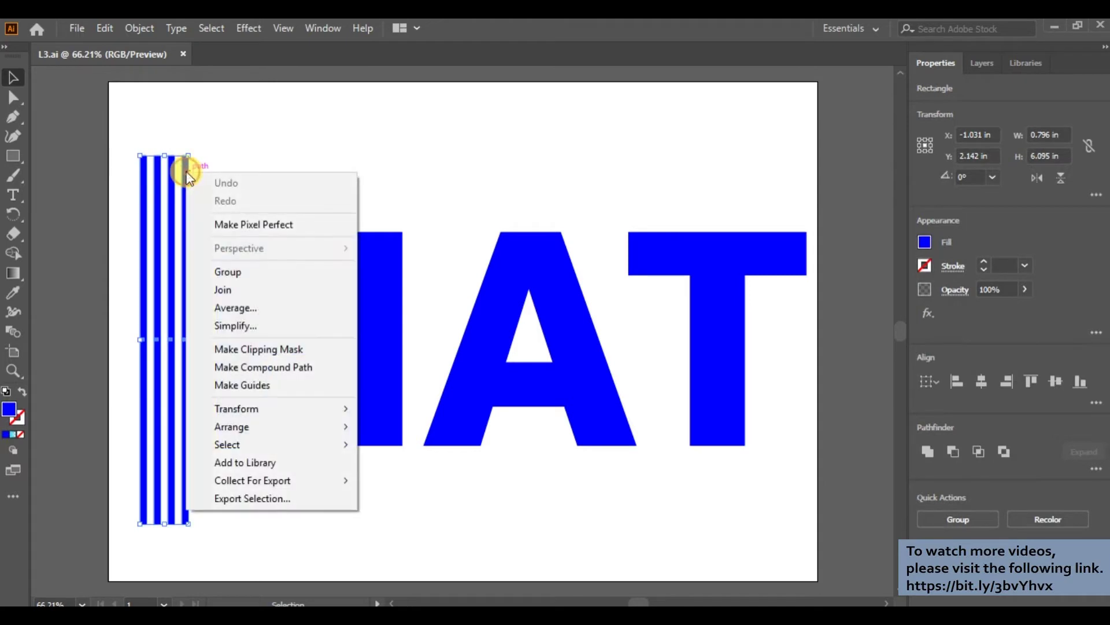
pyautogui.click(231, 272)
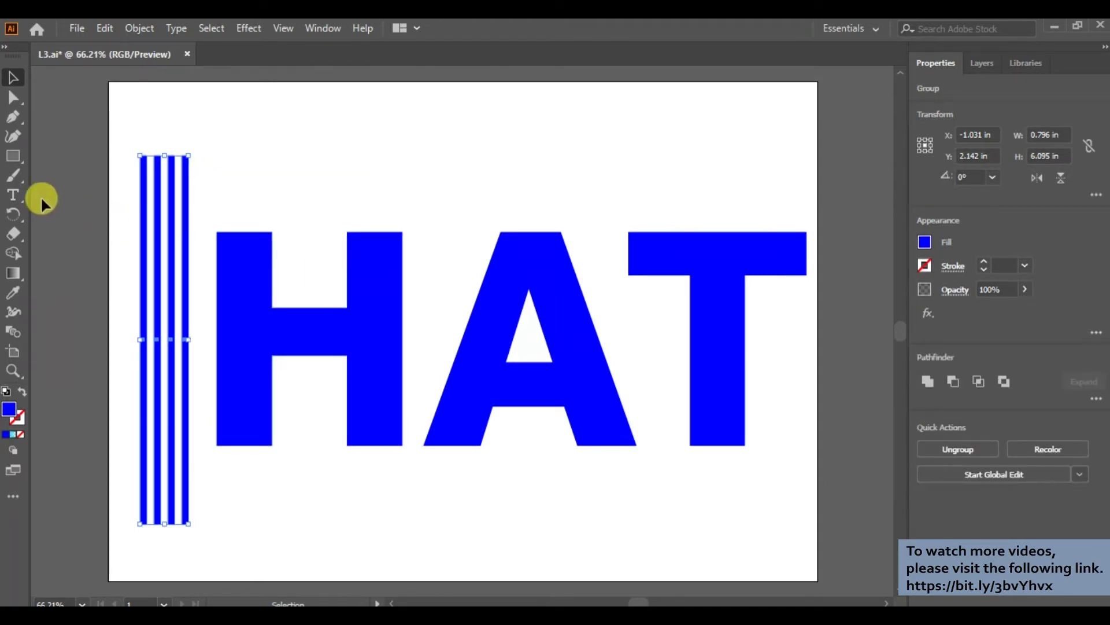
pyautogui.click(14, 216)
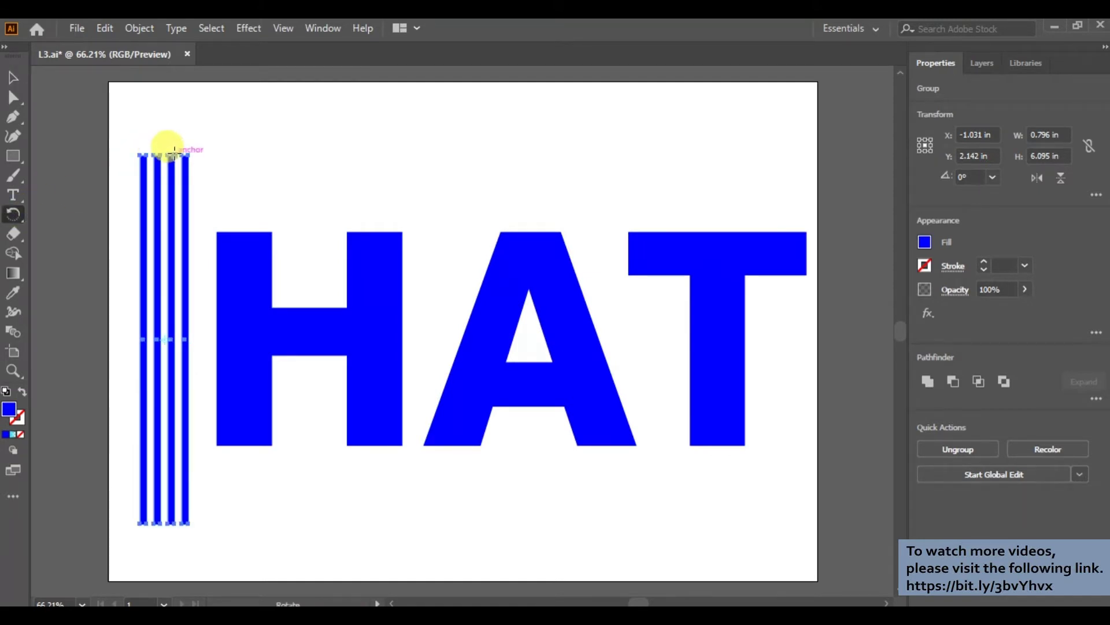
# Rotate the stripe group to 340.77° and lay it diagonally across the H's left stem.
pyautogui.moveTo(187, 154); pyautogui.dragTo(223, 164)
pyautogui.click(10, 75)
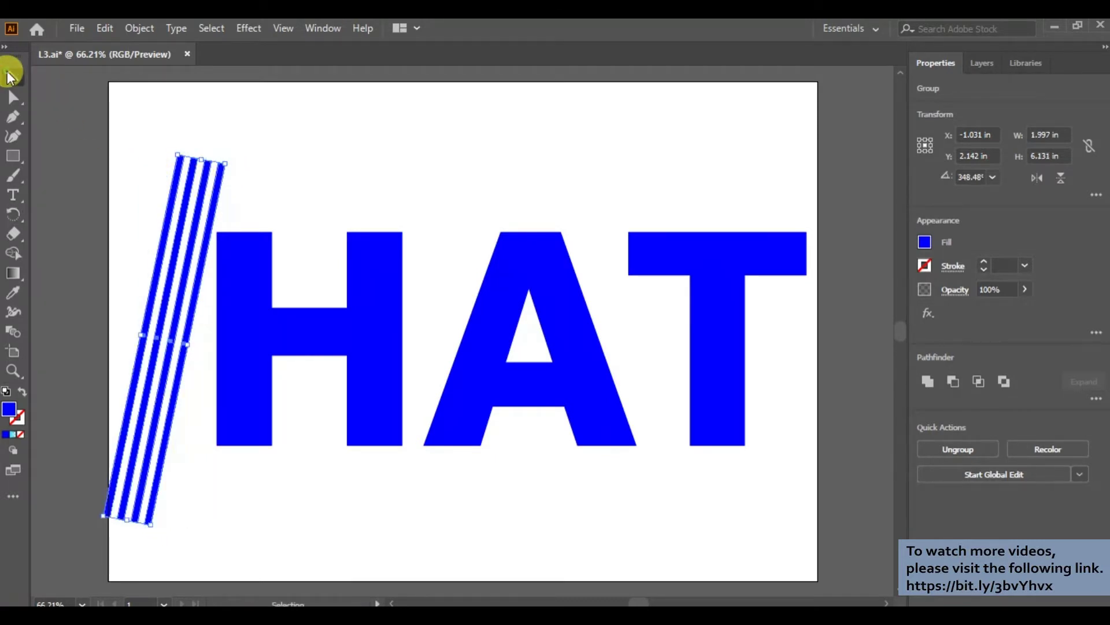
pyautogui.moveTo(216, 211); pyautogui.dragTo(537, 247)
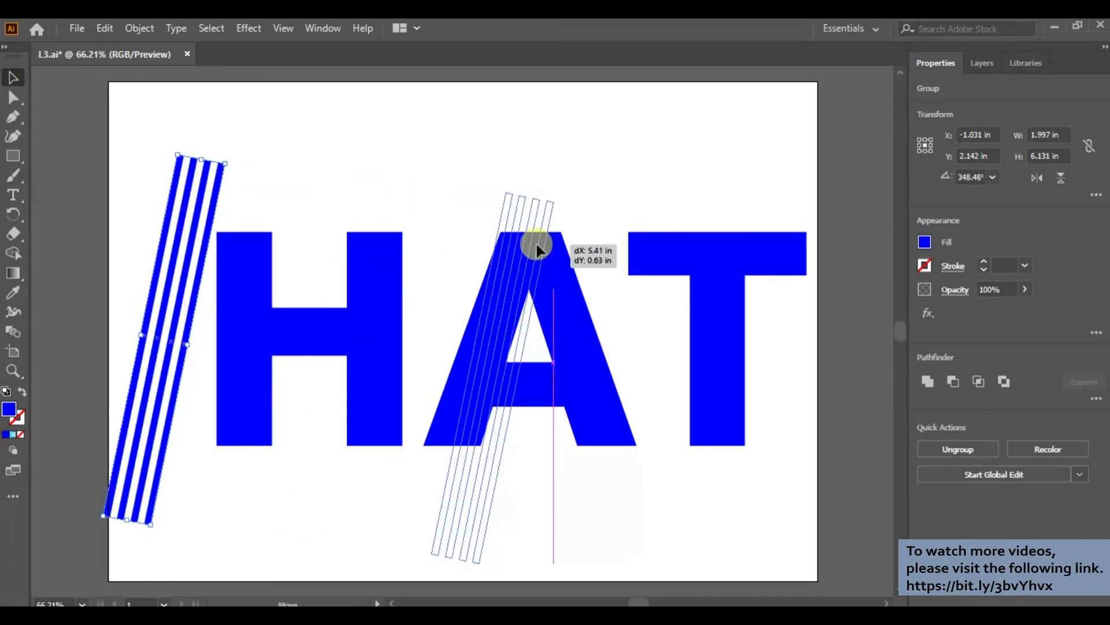
pyautogui.moveTo(537, 247); pyautogui.dragTo(540, 231)
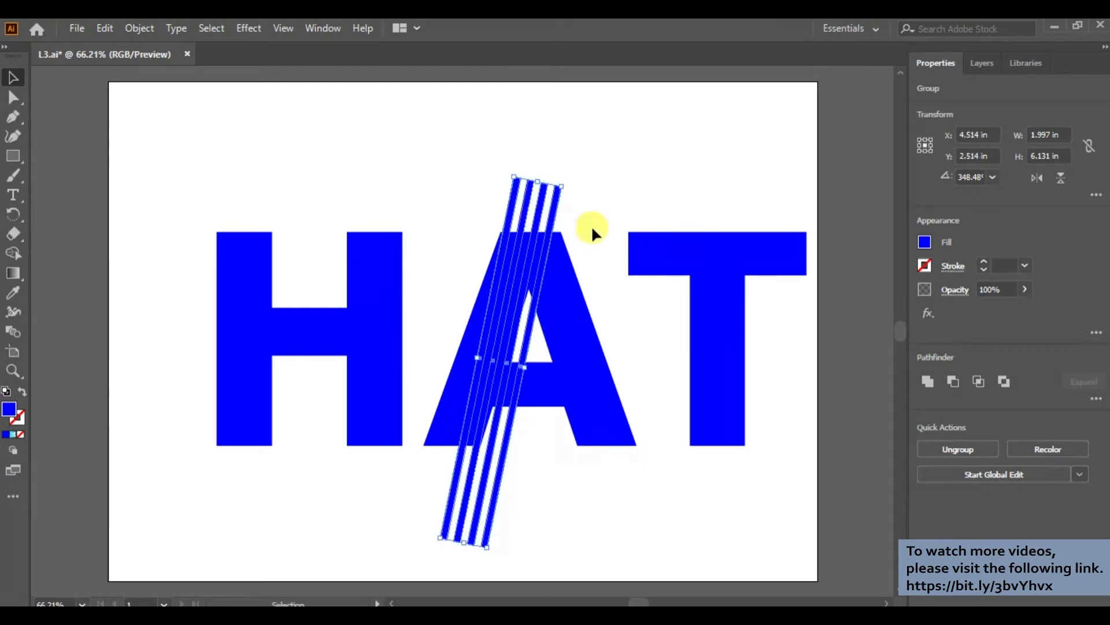
pyautogui.click(12, 214)
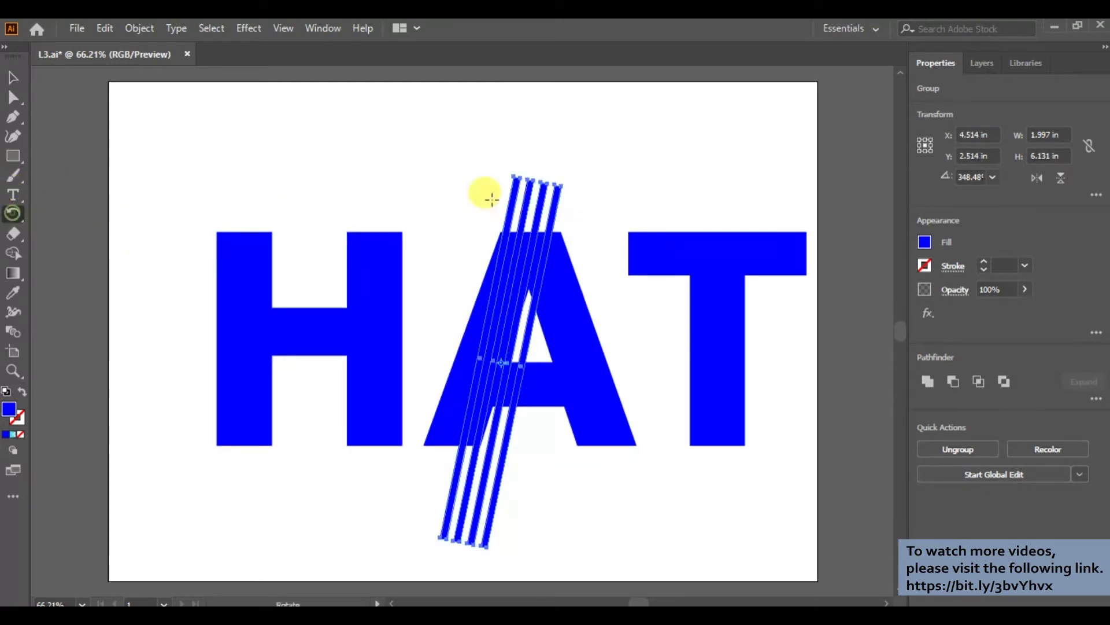
pyautogui.moveTo(559, 182)
pyautogui.mouseDown()
pyautogui.moveTo(589, 193)
pyautogui.moveTo(583, 182)
pyautogui.mouseUp()
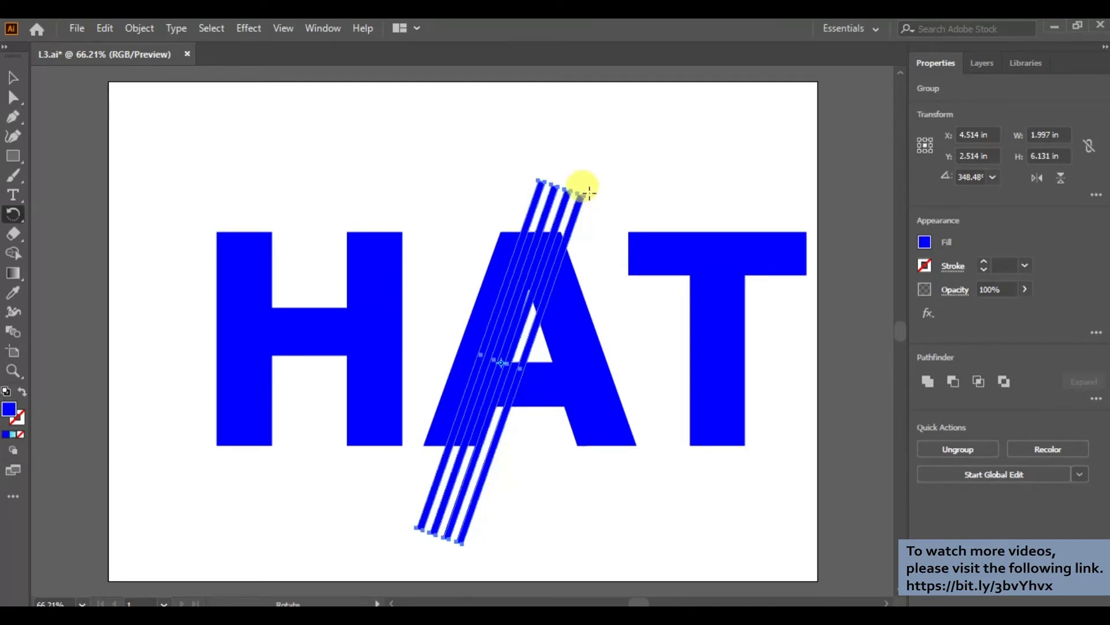
pyautogui.click(13, 79)
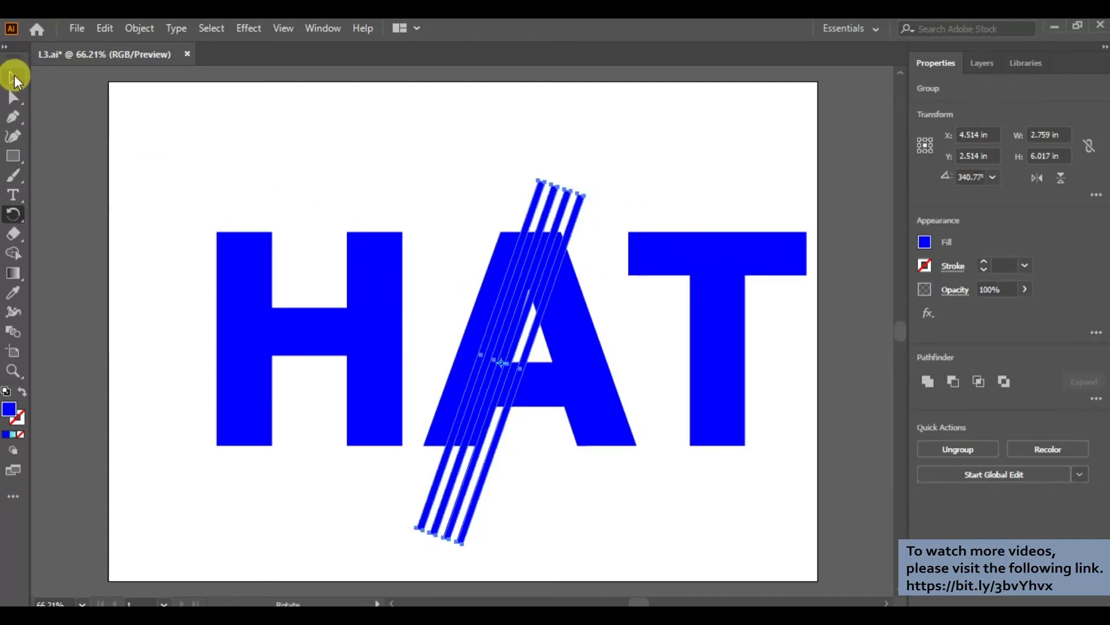
pyautogui.moveTo(534, 219); pyautogui.dragTo(285, 184)
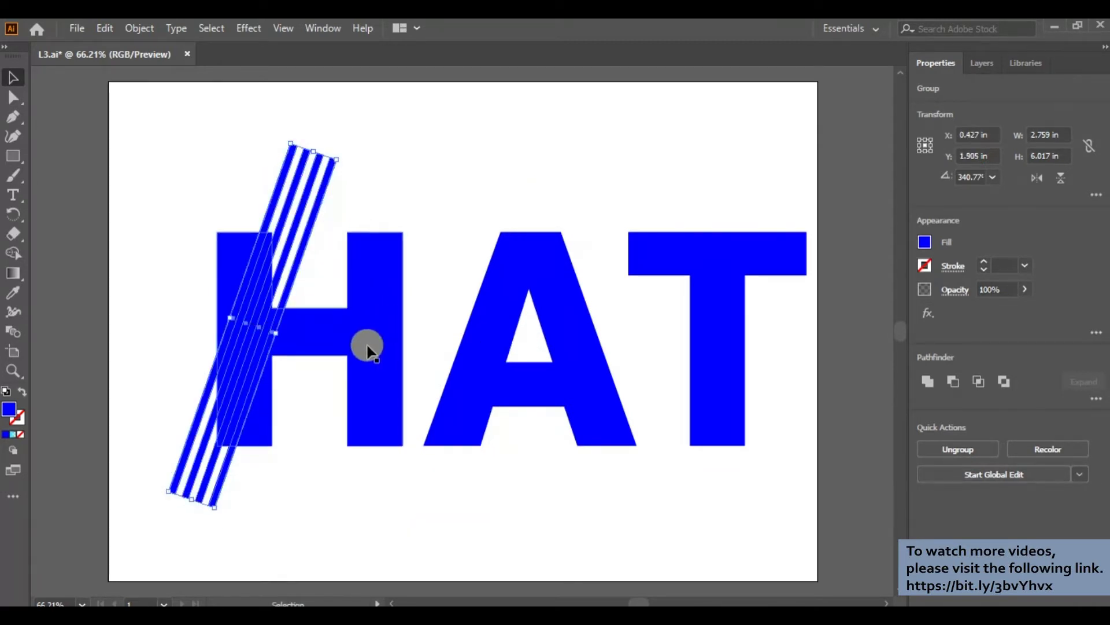
pyautogui.click(105, 28)
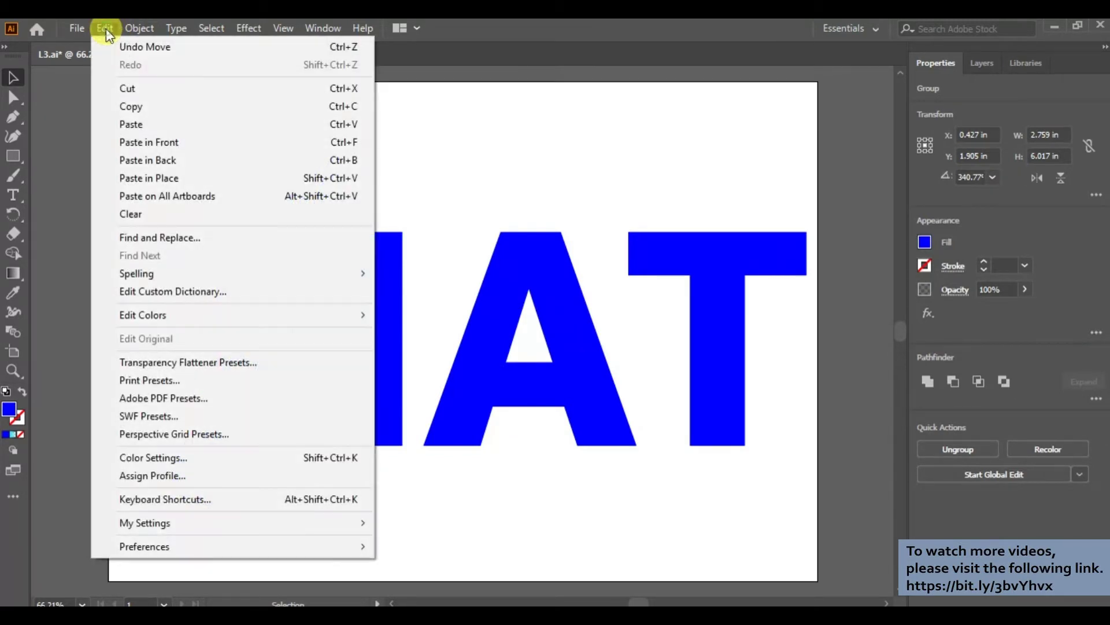
# Paste a copy of the stripe group and place it across the letter A.
pyautogui.click(129, 105)
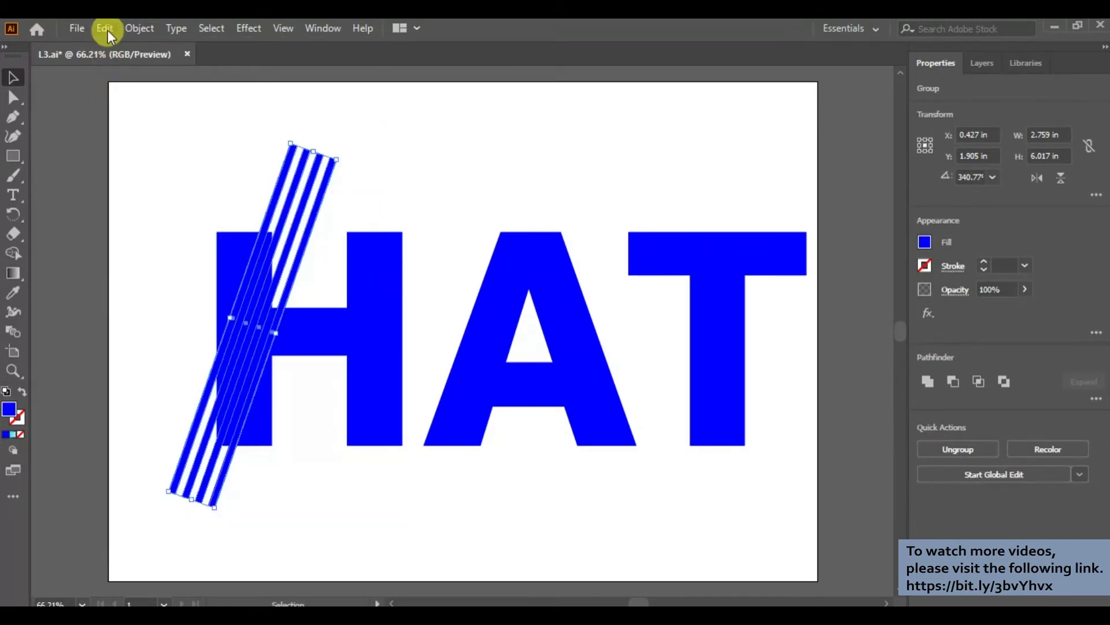
pyautogui.click(107, 29)
pyautogui.click(139, 123)
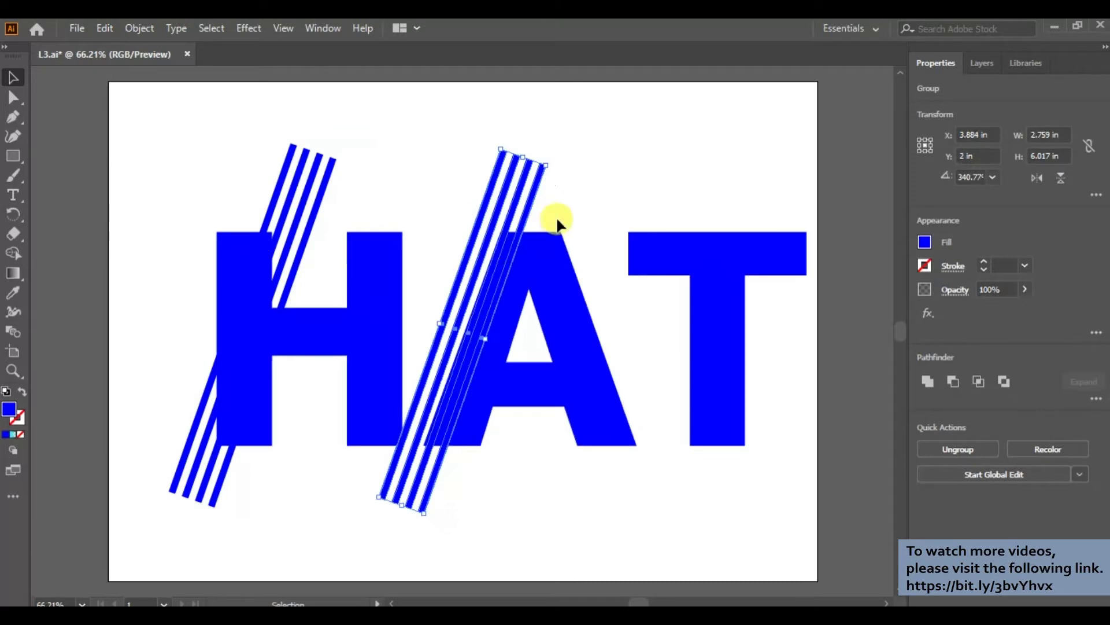
pyautogui.moveTo(538, 193); pyautogui.dragTo(578, 196)
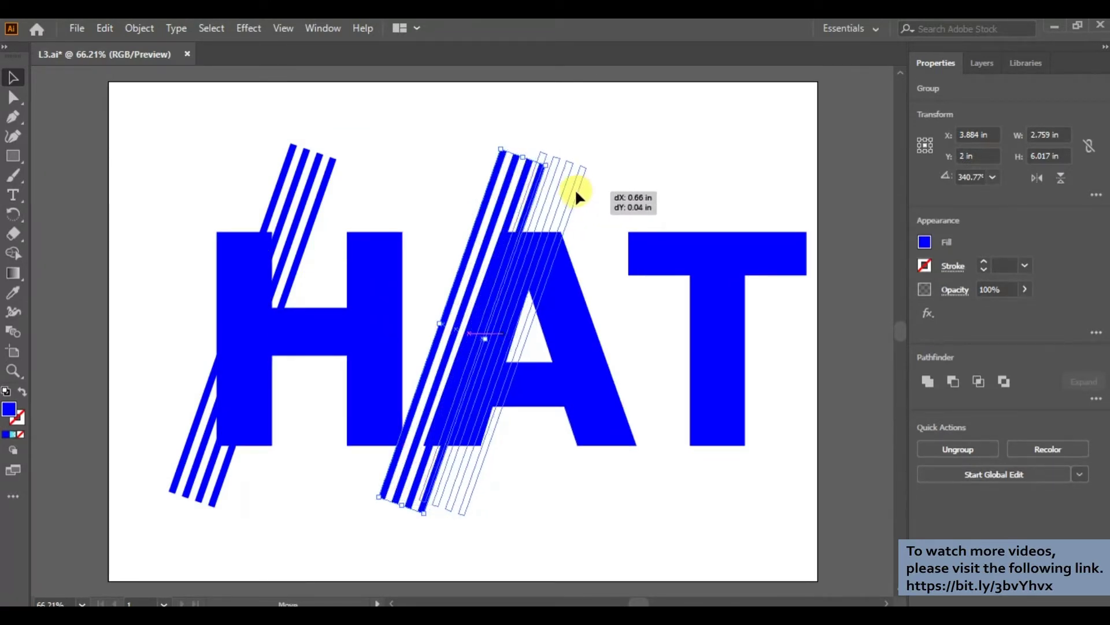
pyautogui.moveTo(579, 197); pyautogui.dragTo(570, 193)
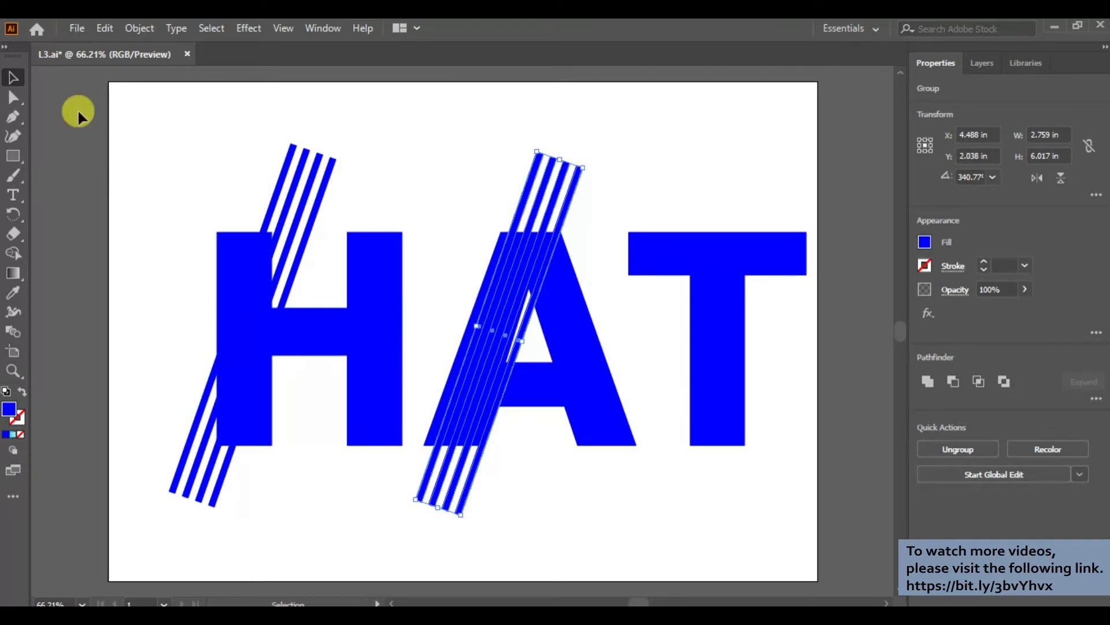
# Paste another stripe copy and position it across the letter T.
pyautogui.click(105, 27)
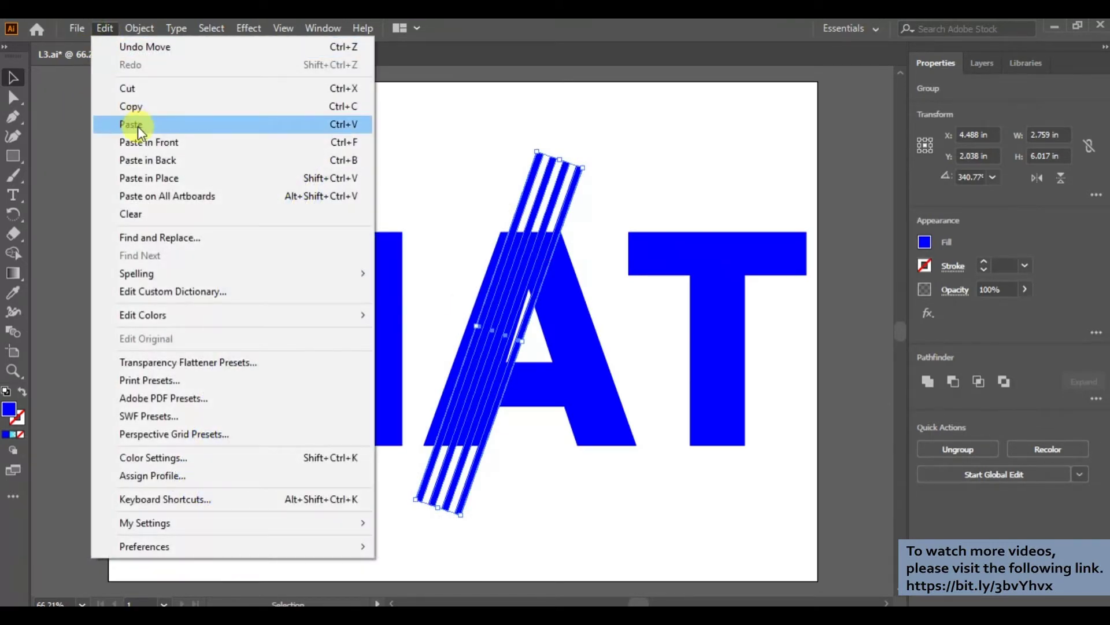
pyautogui.click(139, 132)
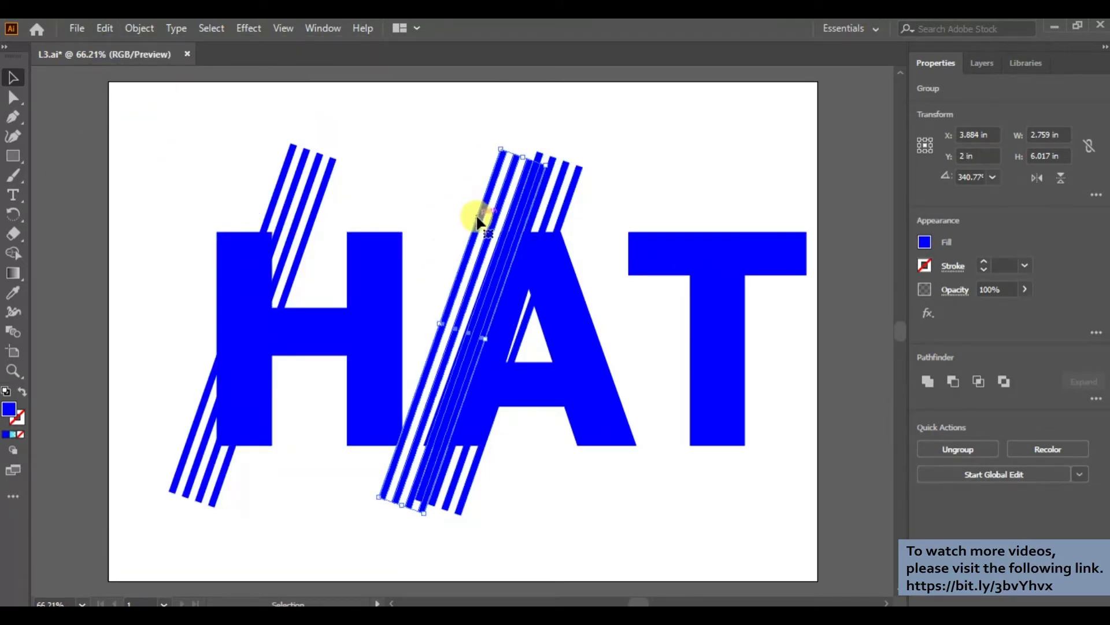
pyautogui.moveTo(479, 222)
pyautogui.mouseDown()
pyautogui.moveTo(712, 225)
pyautogui.moveTo(735, 211)
pyautogui.mouseUp()
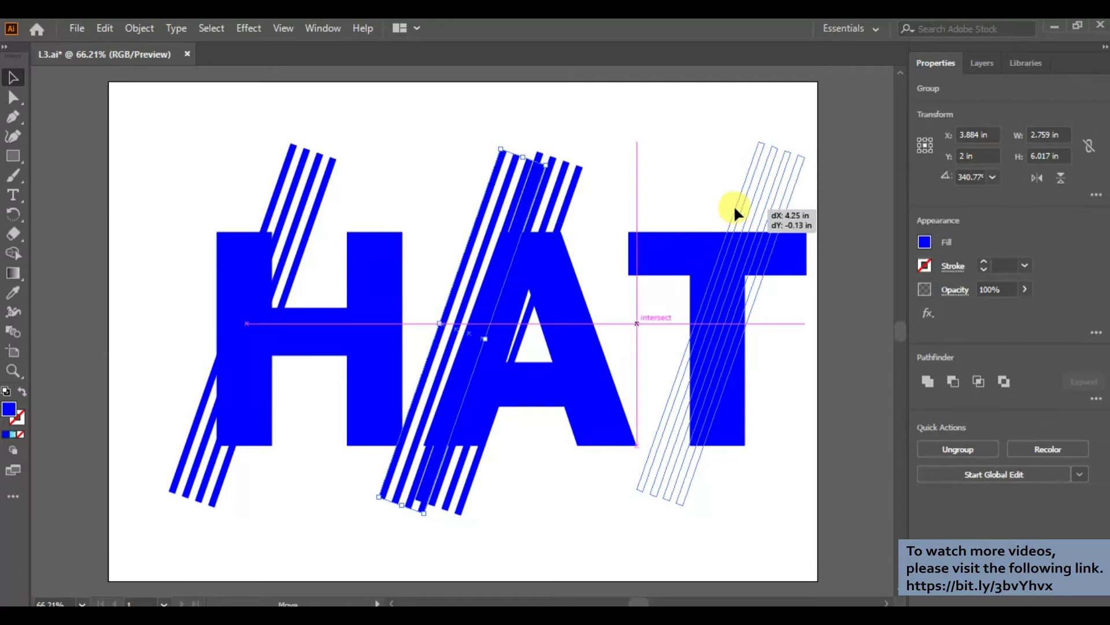
pyautogui.moveTo(736, 211); pyautogui.dragTo(734, 211)
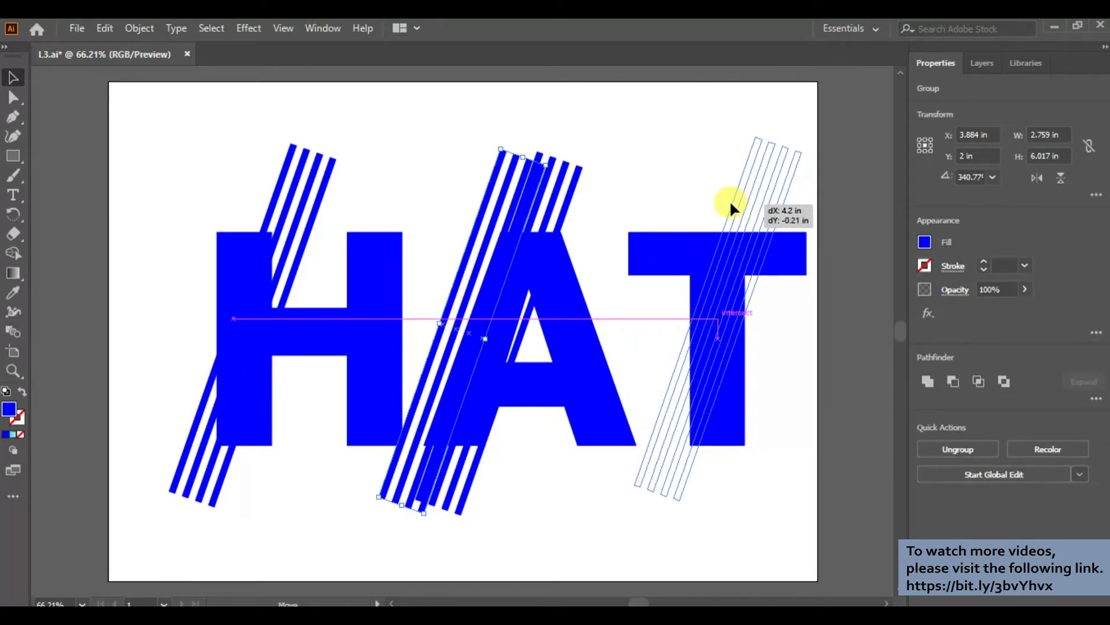
pyautogui.moveTo(731, 207); pyautogui.dragTo(731, 207)
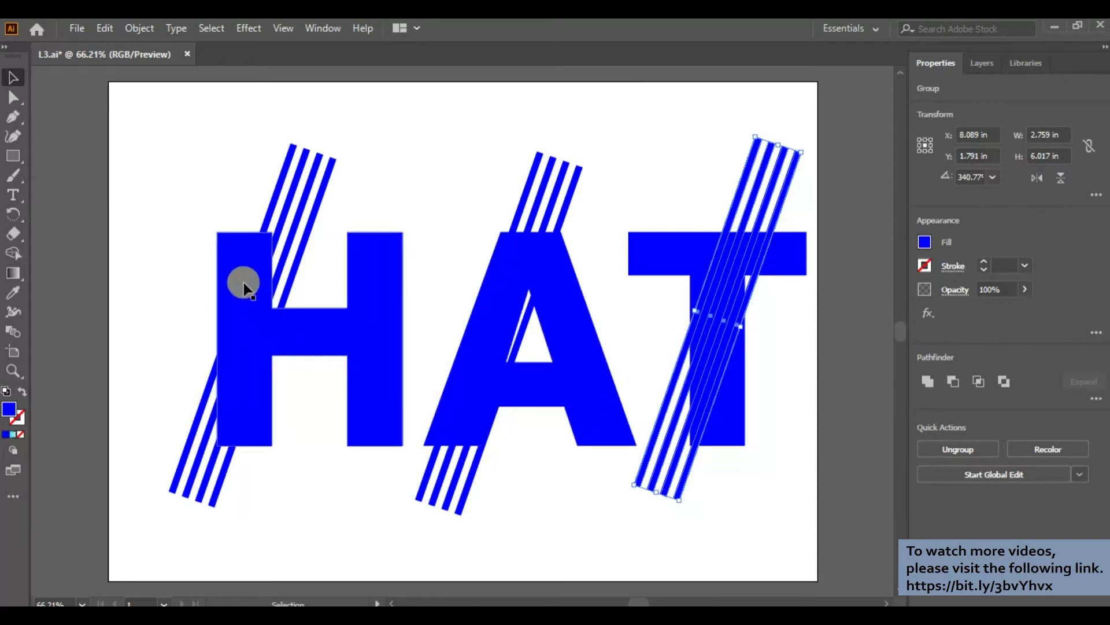
# Paste one more copy of the stripe group.
pyautogui.click(104, 27)
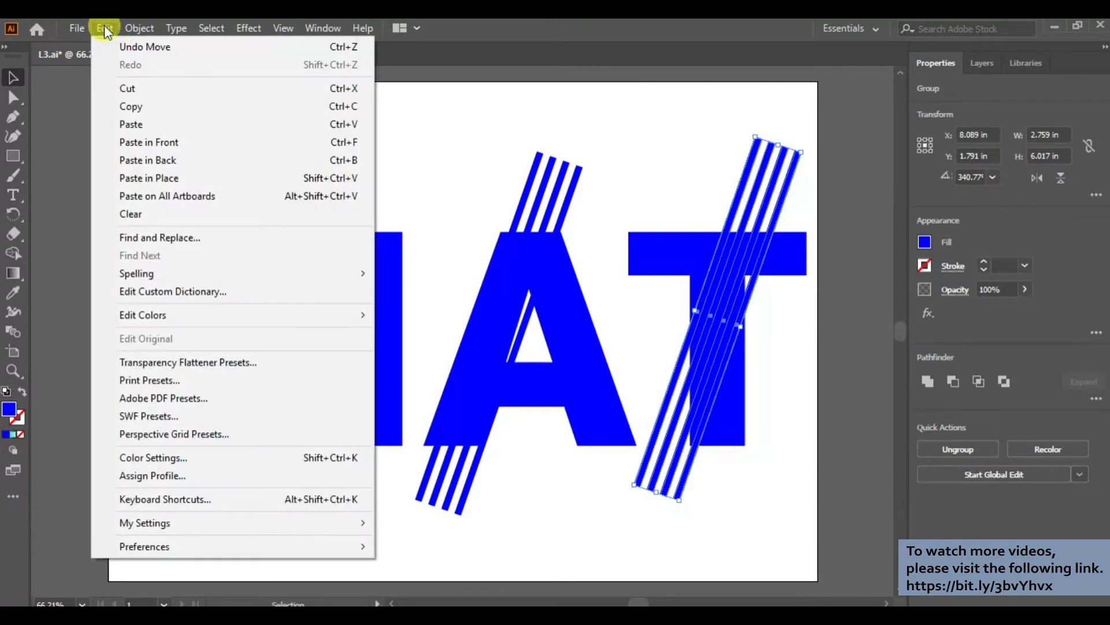
pyautogui.click(121, 123)
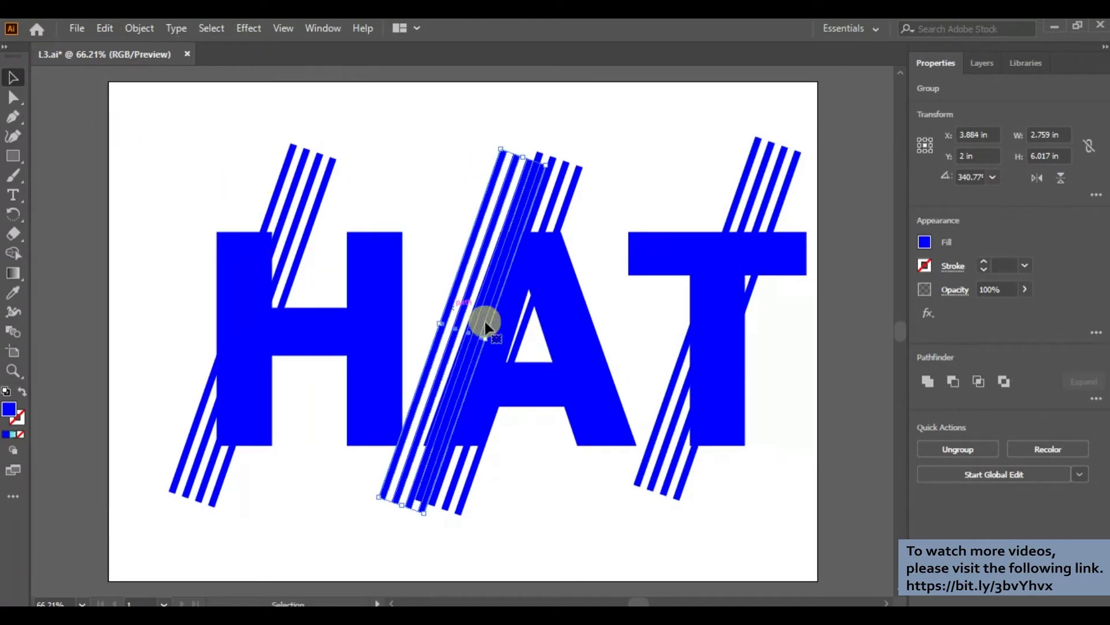
pyautogui.click(16, 213)
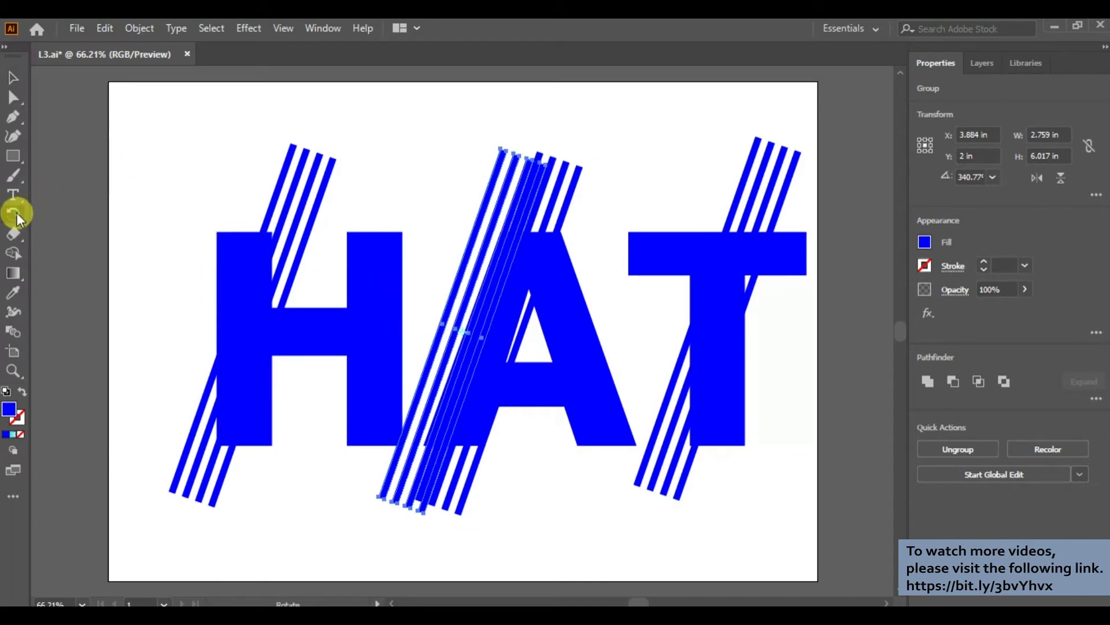
# Rotate the pasted stripes to slant the opposite way and move them over the A.
pyautogui.moveTo(502, 144); pyautogui.dragTo(333, 157)
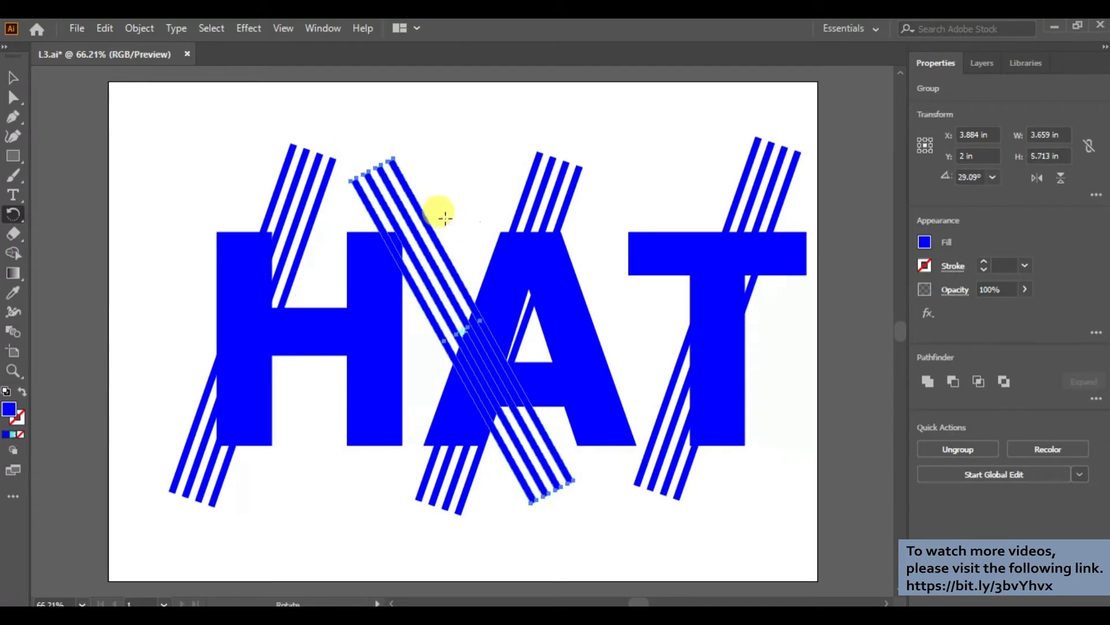
pyautogui.click(18, 77)
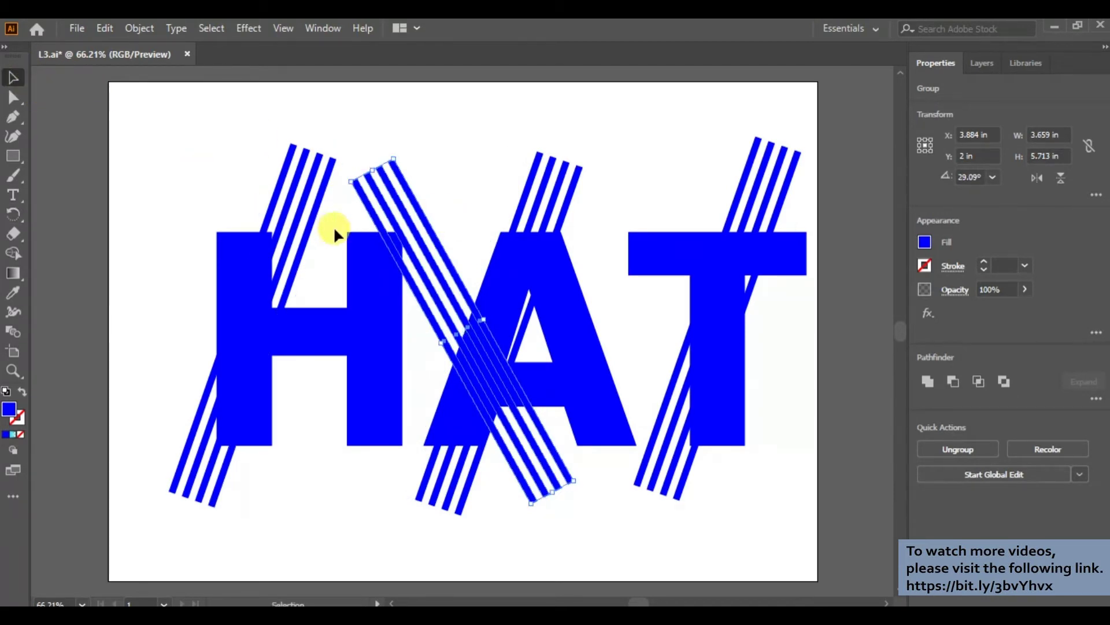
pyautogui.moveTo(426, 218)
pyautogui.mouseDown()
pyautogui.moveTo(522, 226)
pyautogui.moveTo(508, 226)
pyautogui.mouseUp()
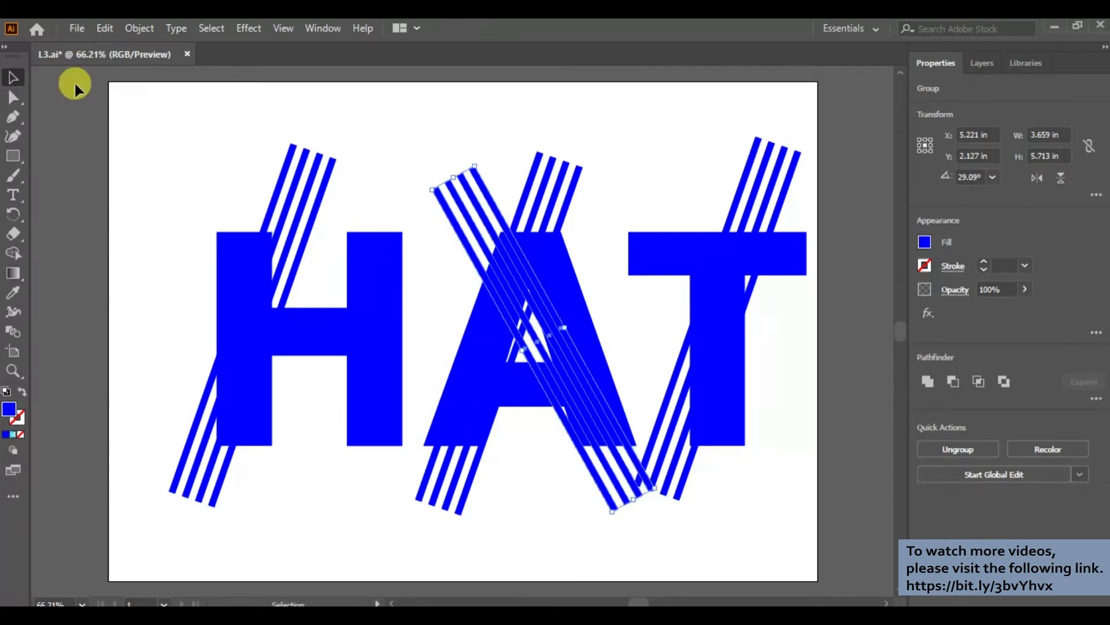
# Set the crossing stripes to about 20.73° and lay them across the H's right stem.
pyautogui.click(13, 214)
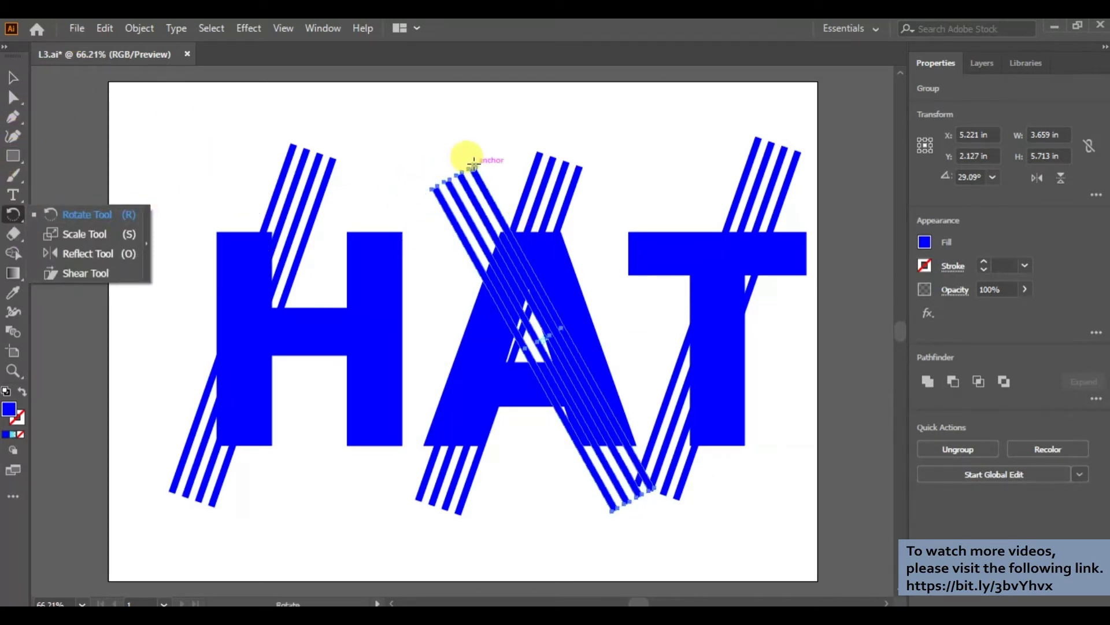
pyautogui.moveTo(473, 164)
pyautogui.mouseDown()
pyautogui.moveTo(512, 155)
pyautogui.moveTo(500, 158)
pyautogui.mouseUp()
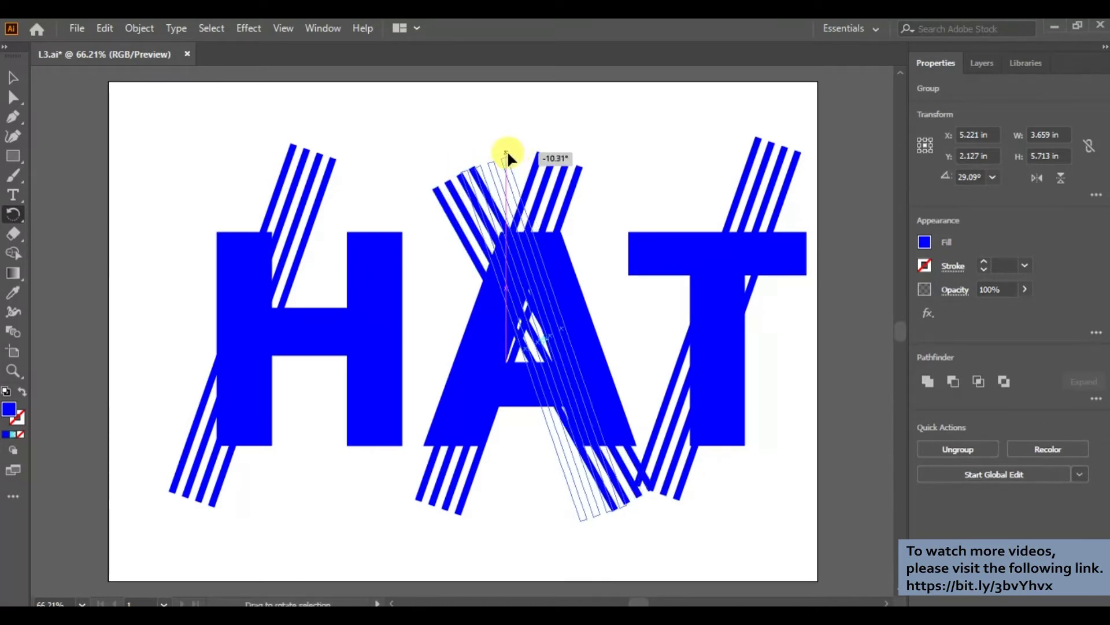
pyautogui.moveTo(499, 159); pyautogui.dragTo(498, 155)
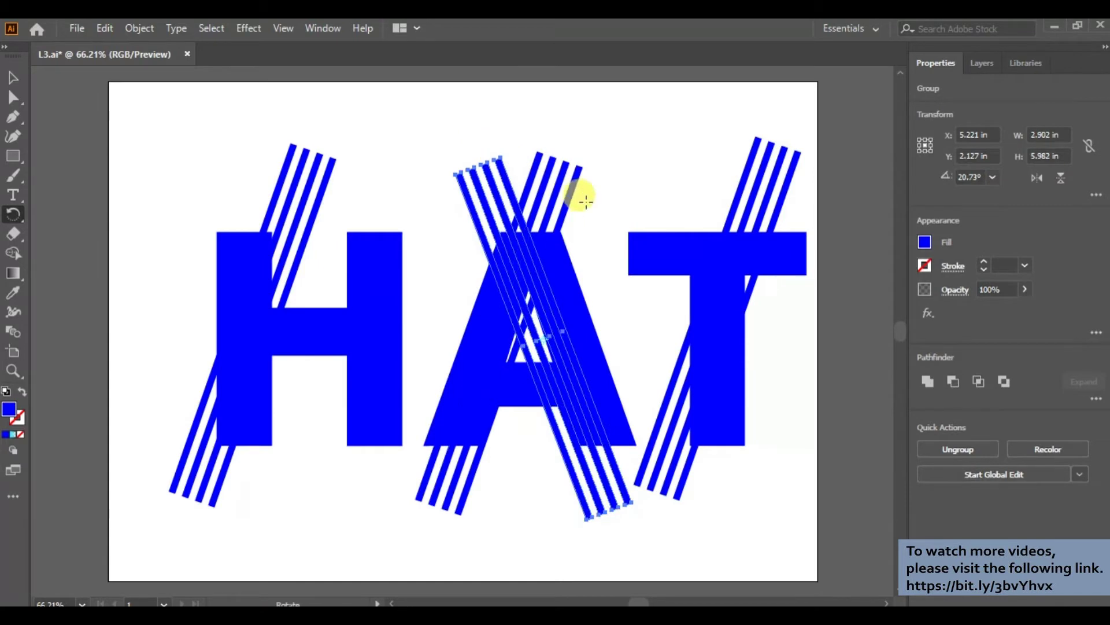
pyautogui.click(13, 78)
pyautogui.moveTo(519, 285)
pyautogui.mouseDown()
pyautogui.moveTo(541, 272)
pyautogui.moveTo(333, 258)
pyautogui.mouseUp()
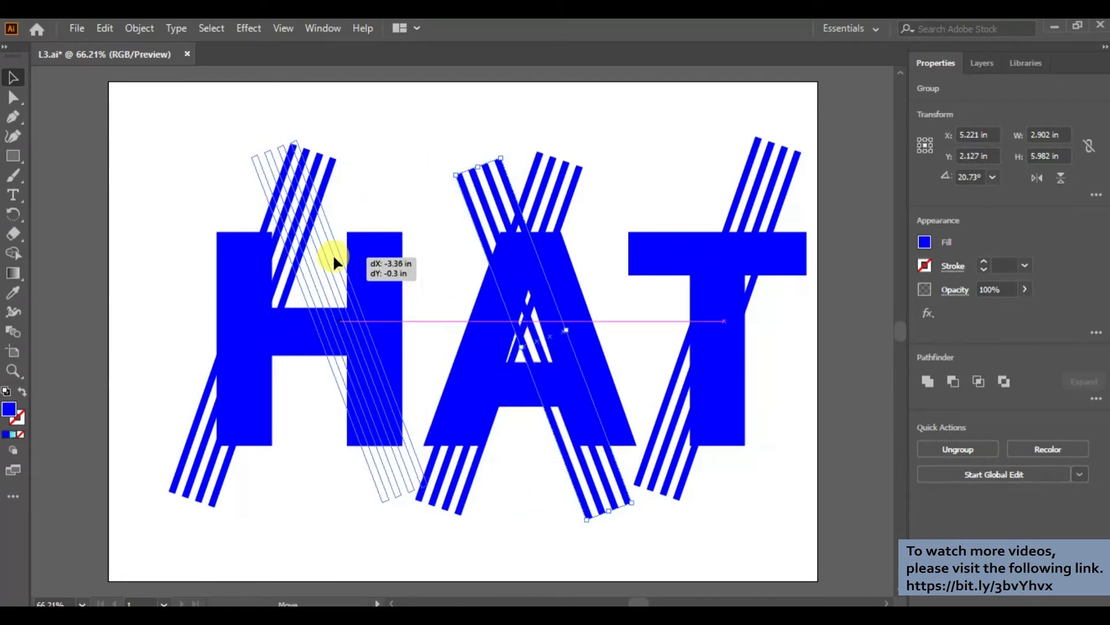
pyautogui.moveTo(333, 258); pyautogui.dragTo(334, 257)
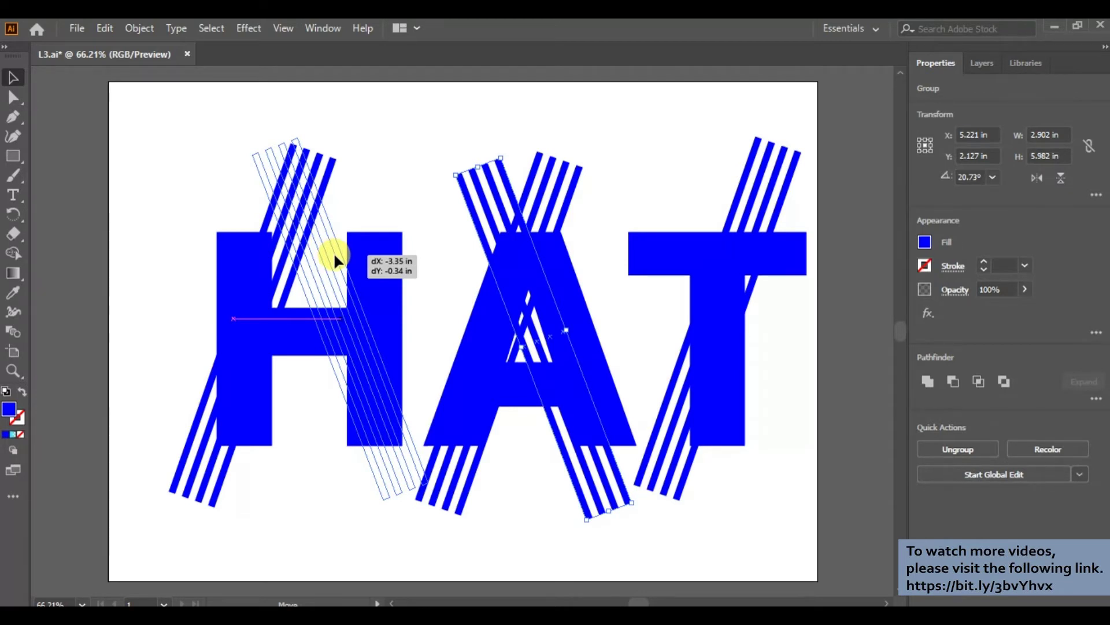
pyautogui.moveTo(335, 257); pyautogui.dragTo(335, 257)
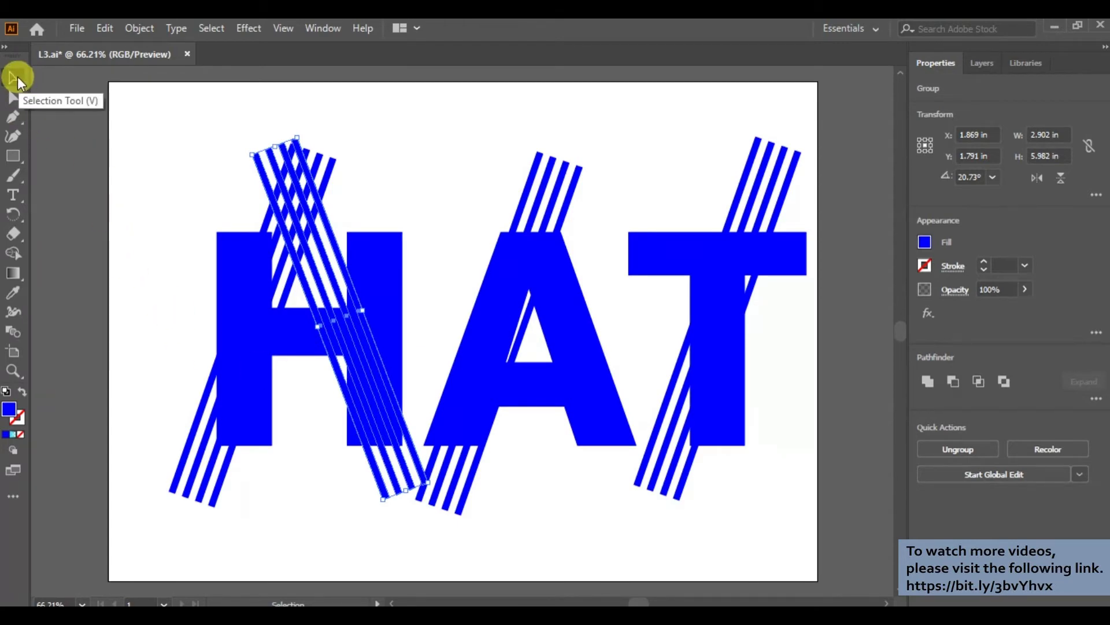
# Undo the mistaken paste of the old stripe copy.
pyautogui.click(106, 29)
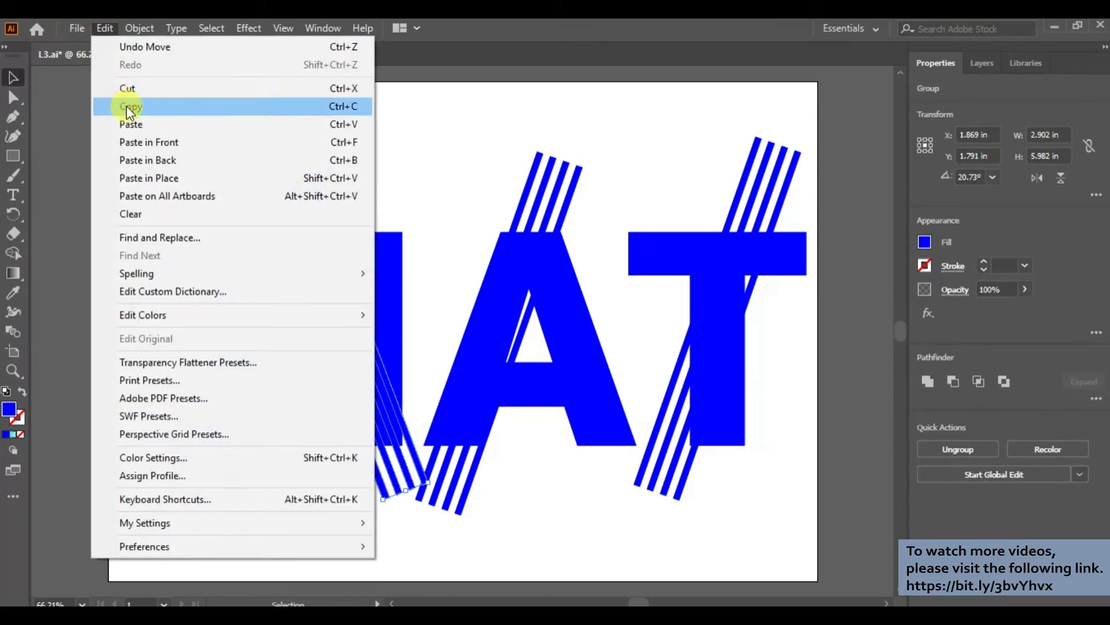
pyautogui.click(129, 127)
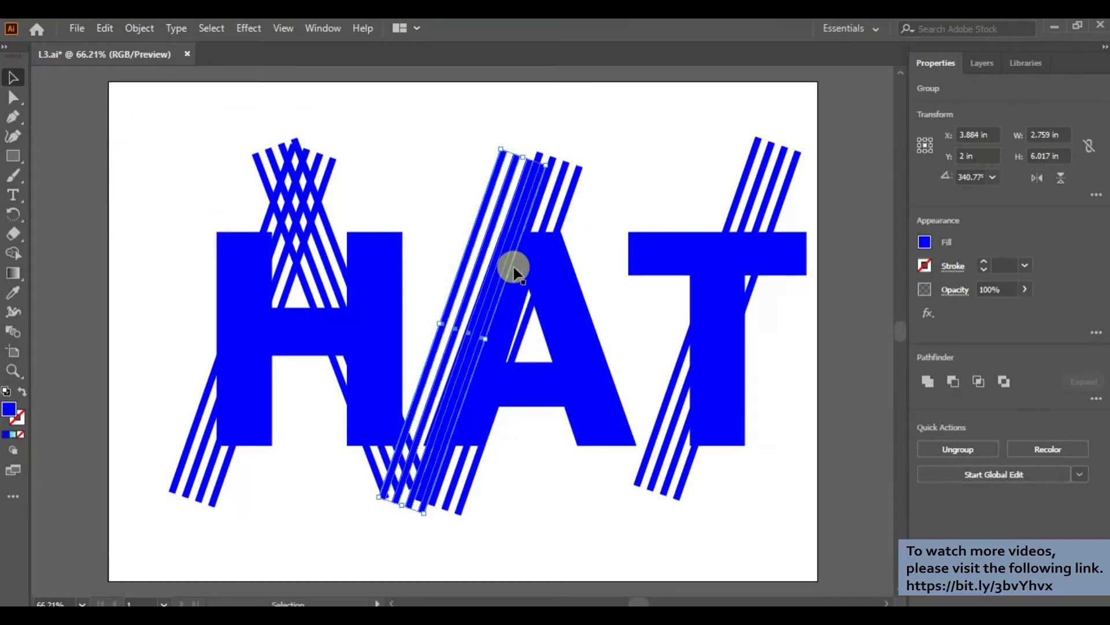
pyautogui.click(107, 29)
pyautogui.click(137, 47)
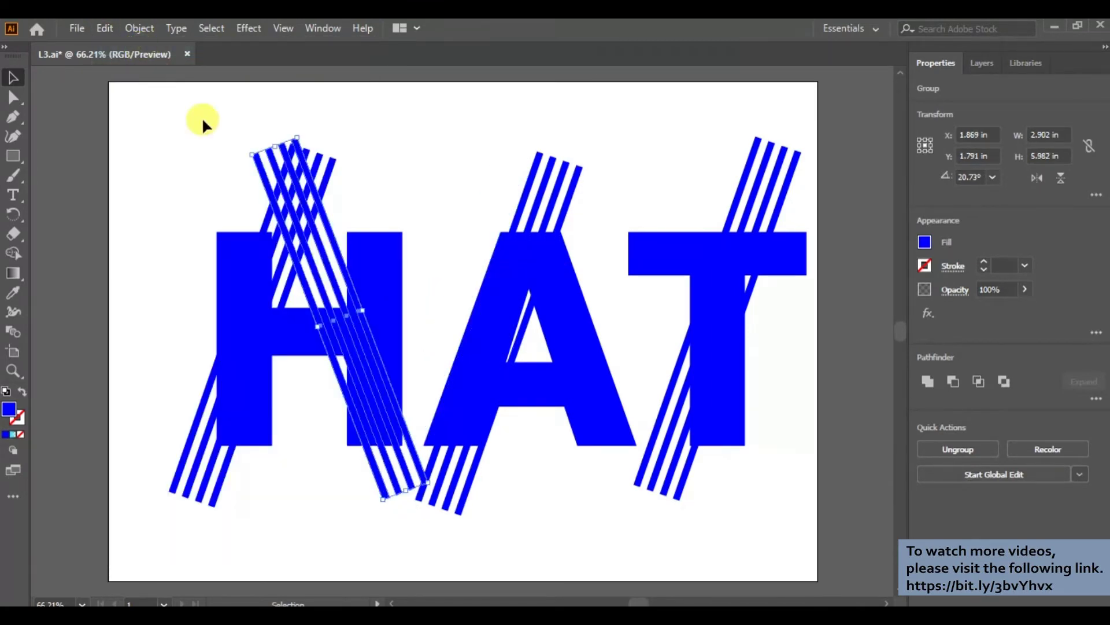
# Copy the H's crossing stripe group and position a pasted copy across the A.
pyautogui.click(103, 29)
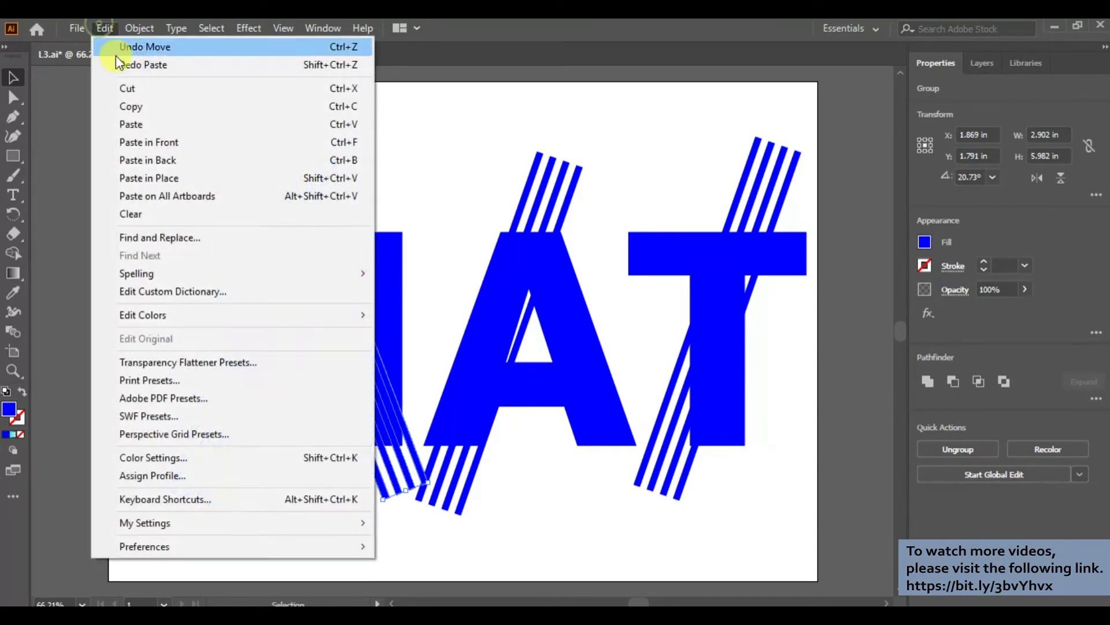
pyautogui.click(134, 105)
pyautogui.click(108, 35)
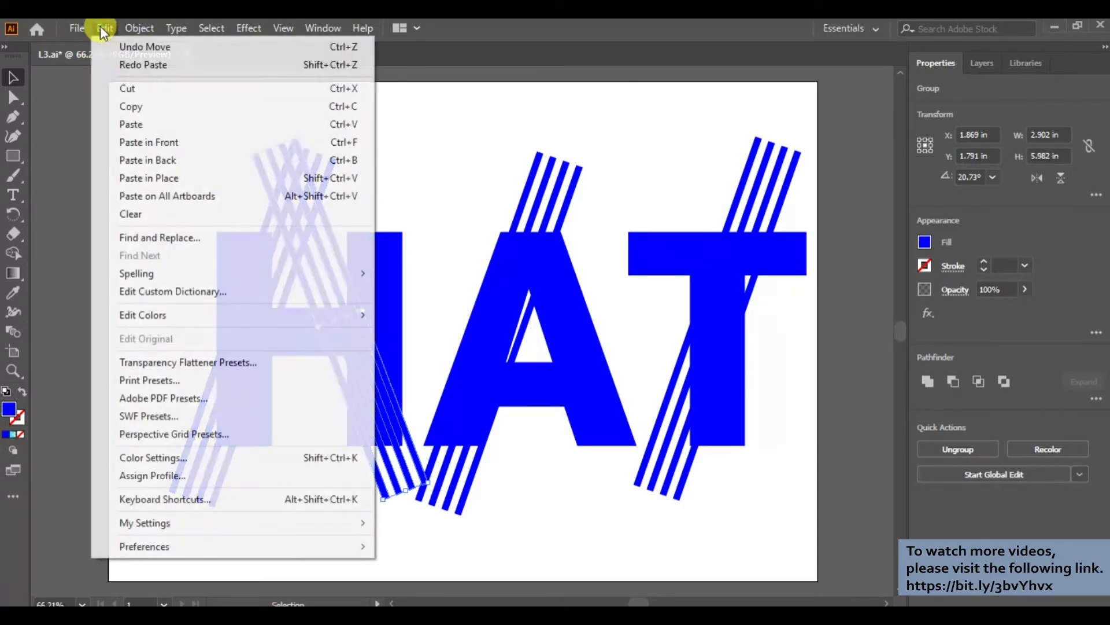
pyautogui.click(138, 130)
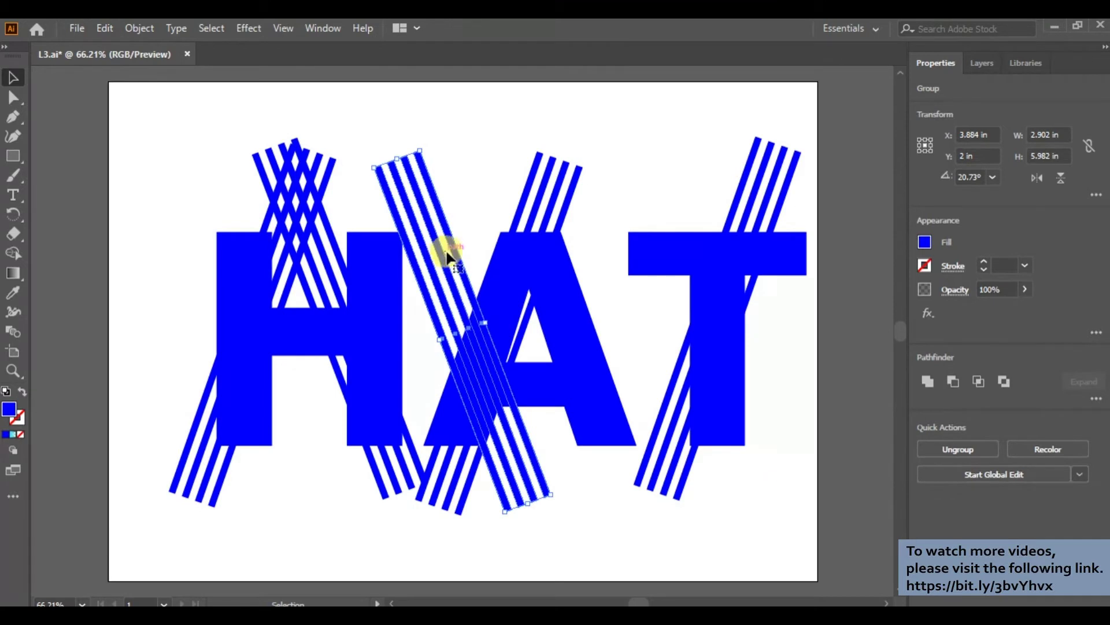
pyautogui.moveTo(457, 253); pyautogui.dragTo(559, 246)
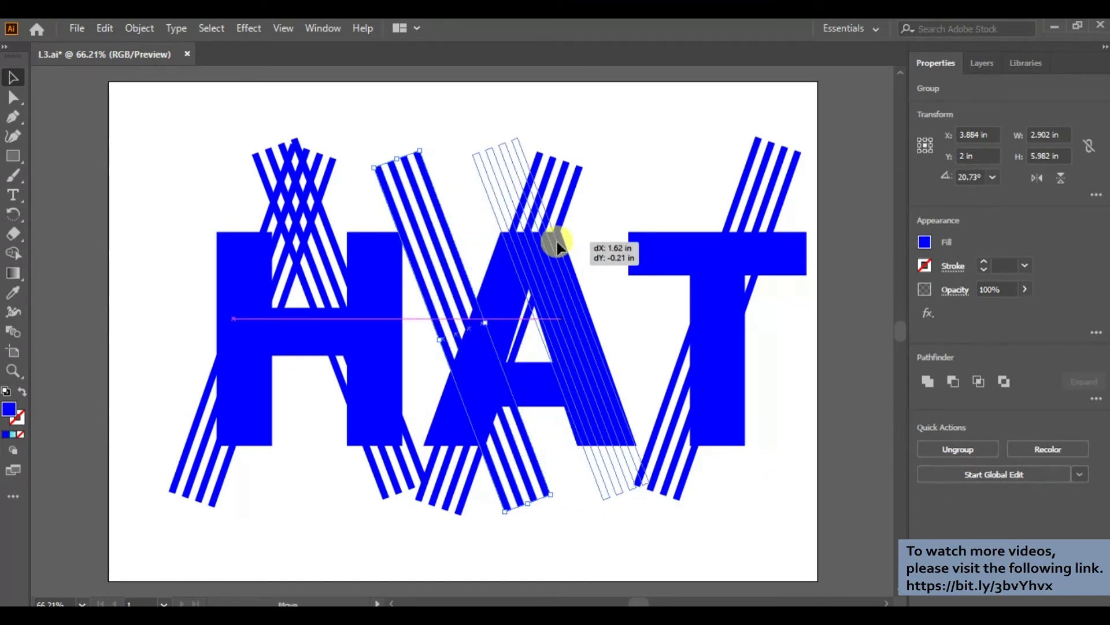
pyautogui.moveTo(558, 245); pyautogui.dragTo(555, 246)
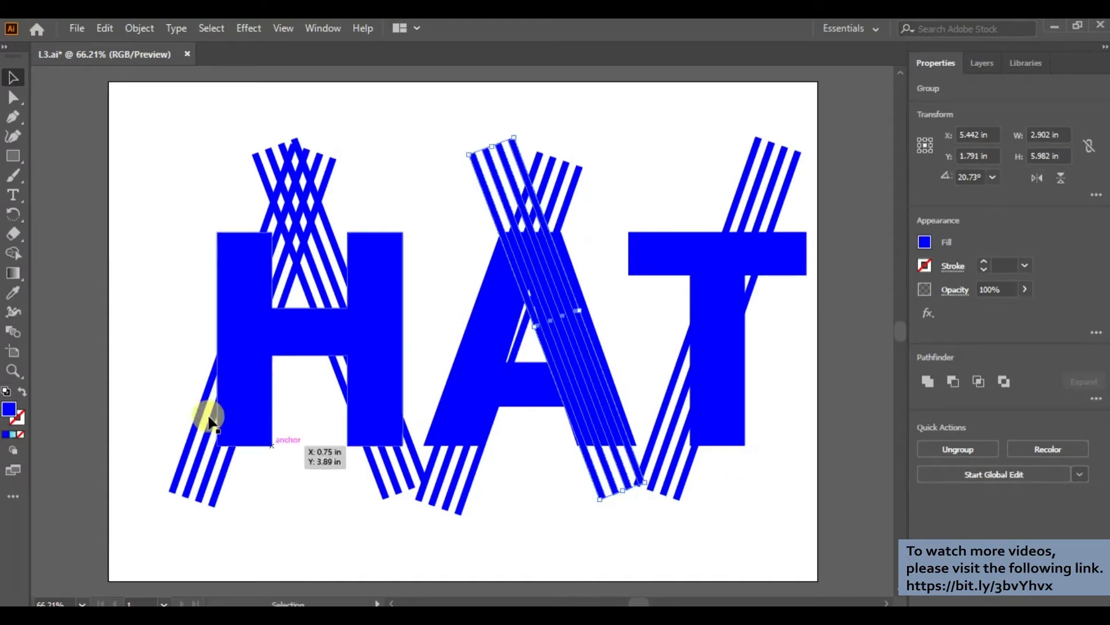
# Paste another copy of the crossing stripes and align it across the T.
pyautogui.click(103, 28)
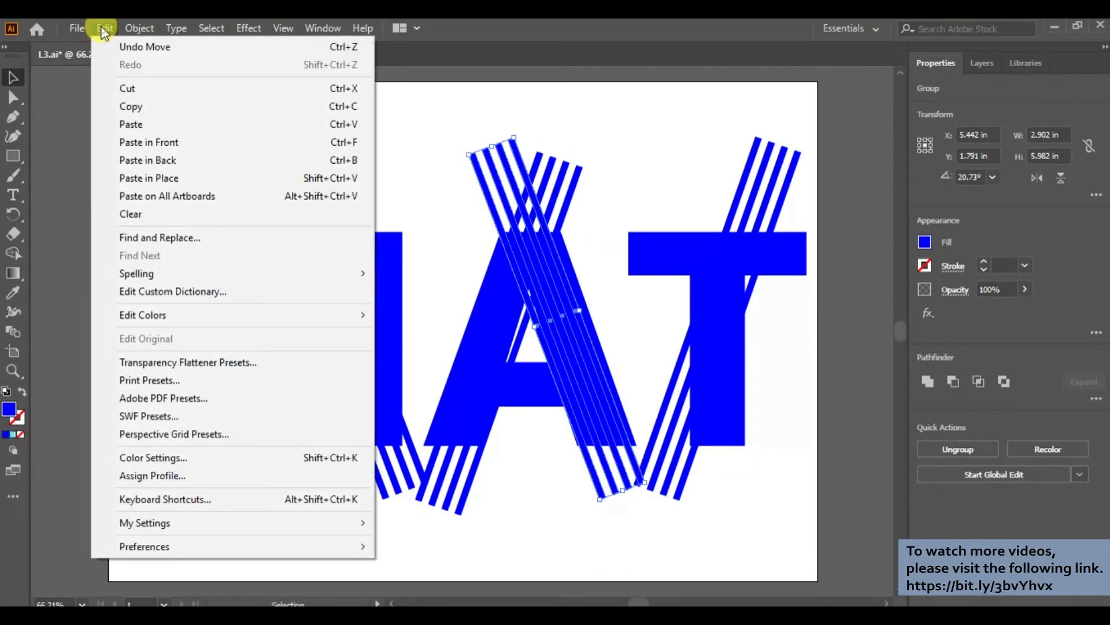
pyautogui.click(140, 126)
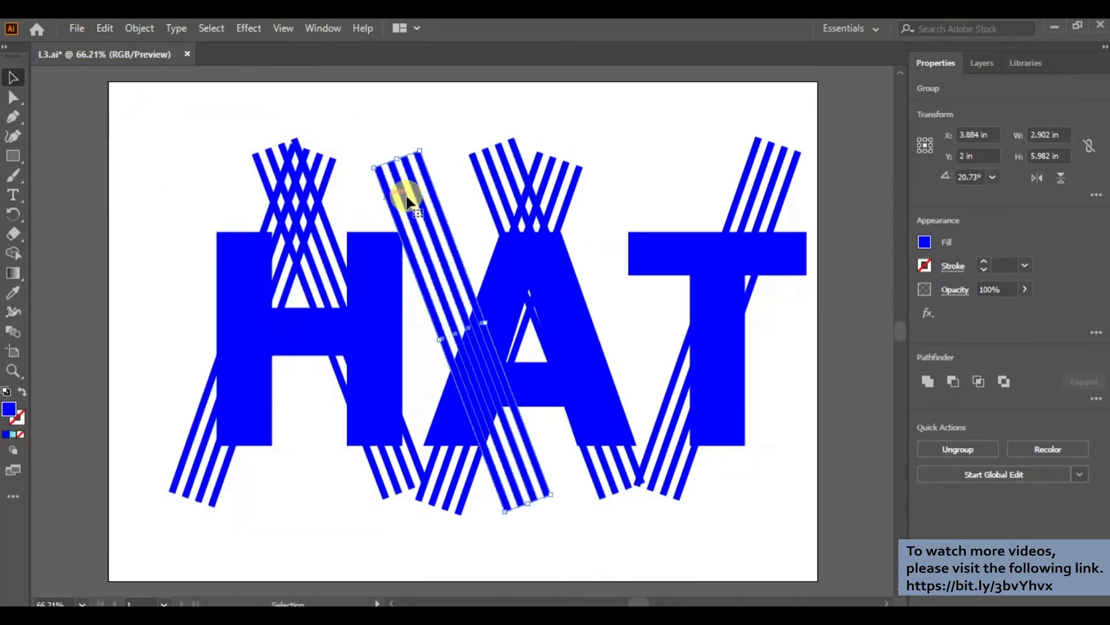
pyautogui.moveTo(435, 205); pyautogui.dragTo(684, 191)
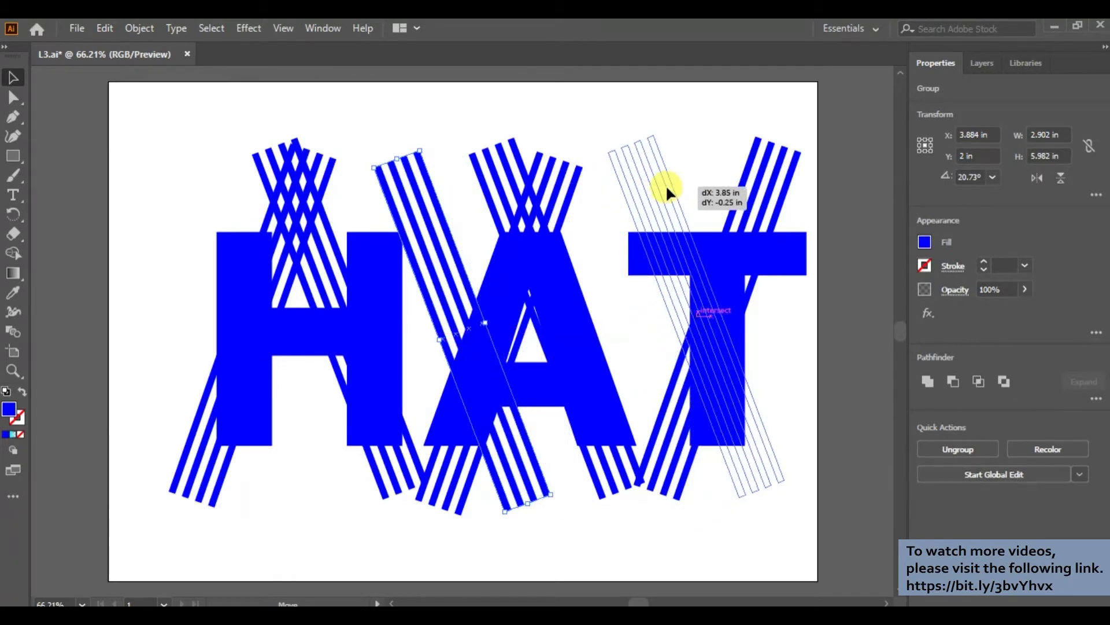
pyautogui.moveTo(684, 187); pyautogui.dragTo(697, 195)
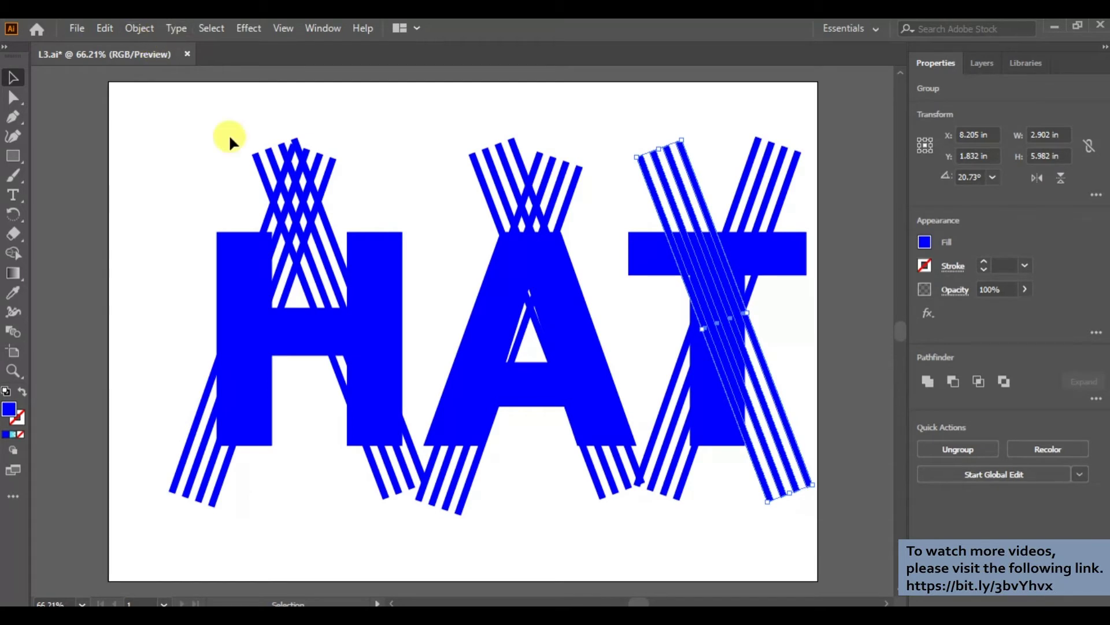
pyautogui.click(178, 155)
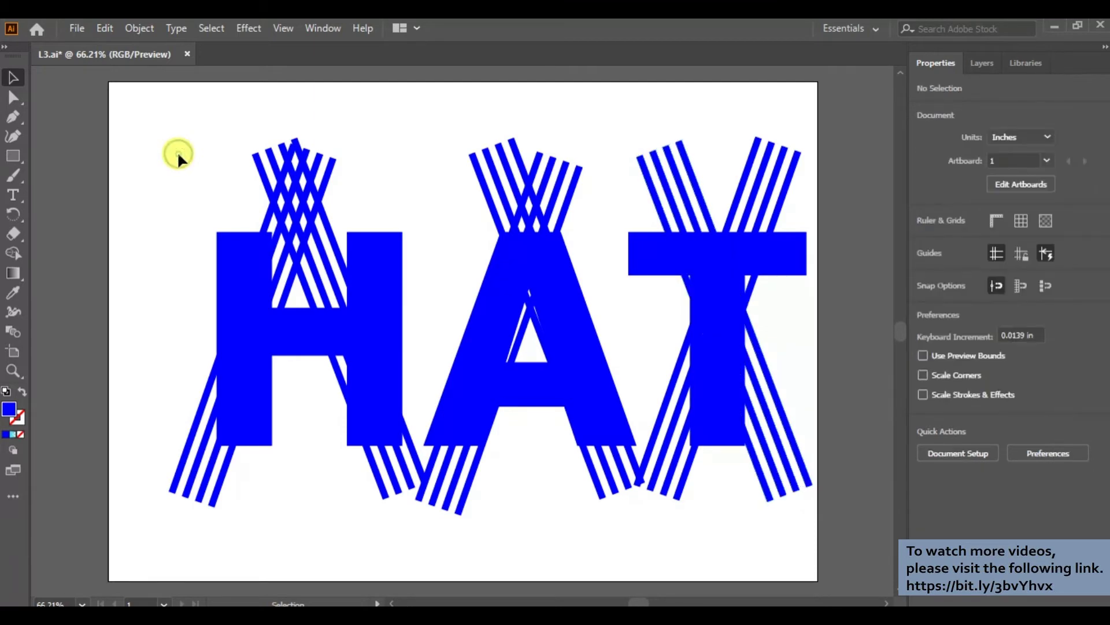
# Select all artwork, apply Pathfinder Exclude to knock out stripe overlaps, then deselect.
pyautogui.click(210, 29)
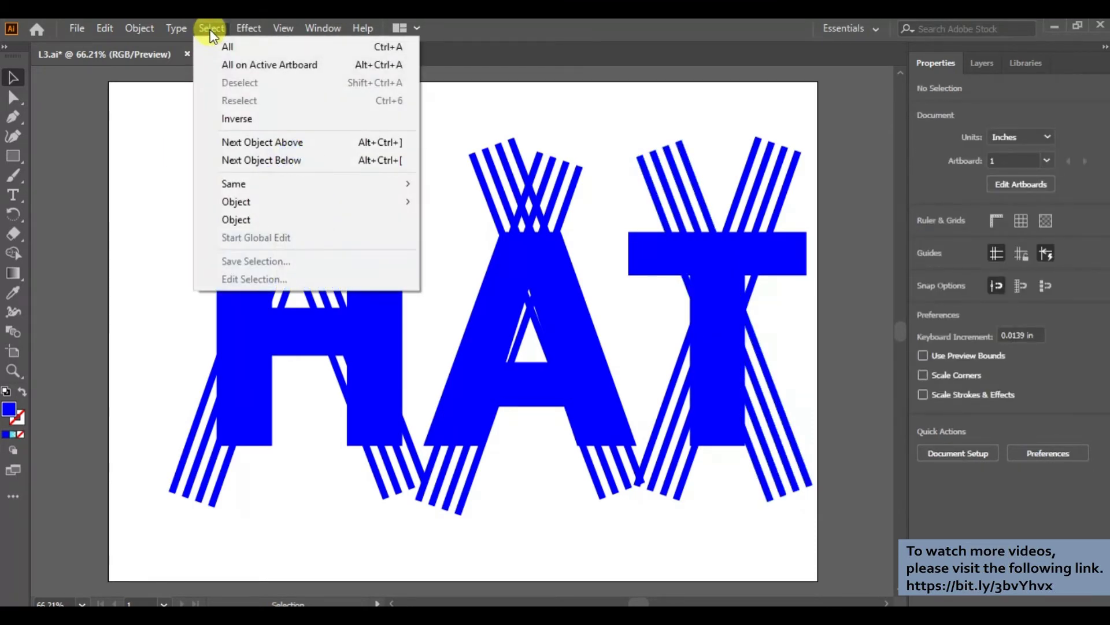
pyautogui.click(222, 46)
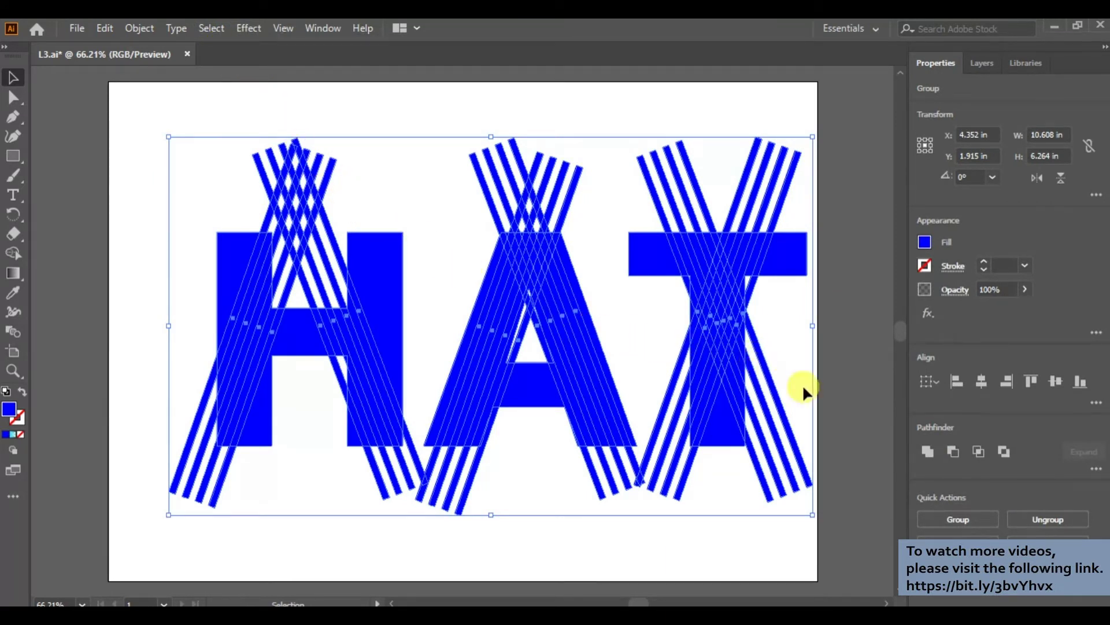
pyautogui.click(1007, 450)
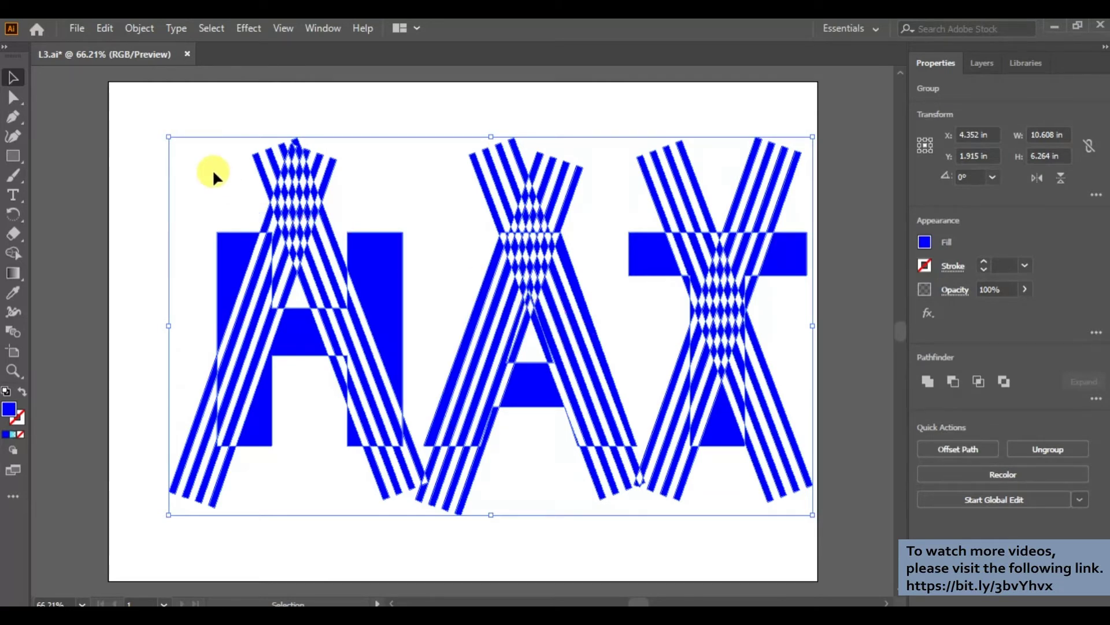
pyautogui.click(210, 26)
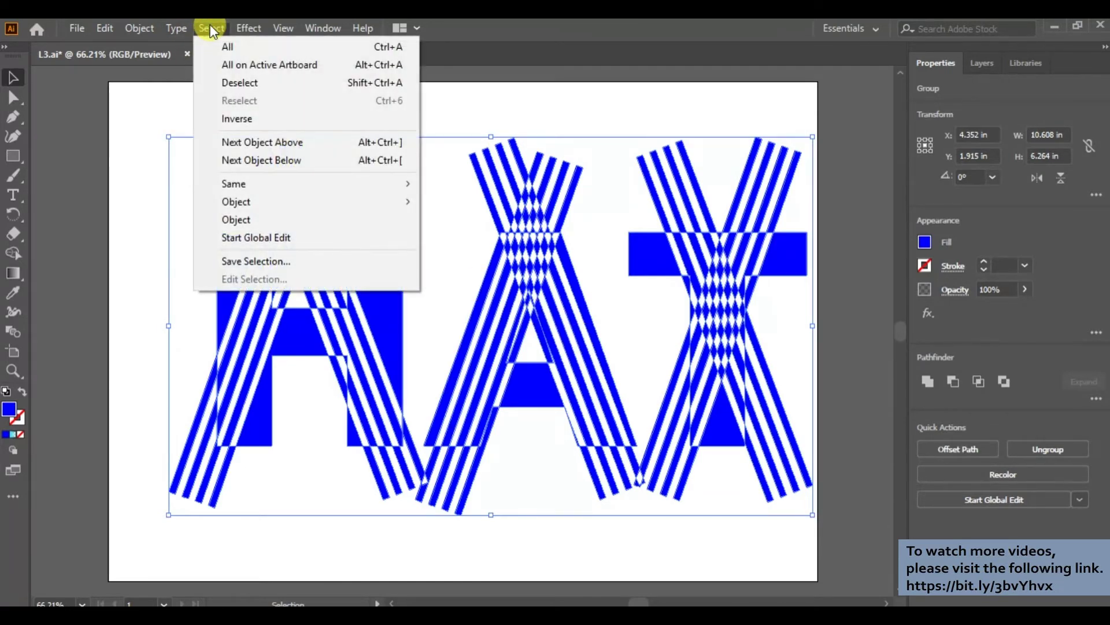
pyautogui.click(236, 83)
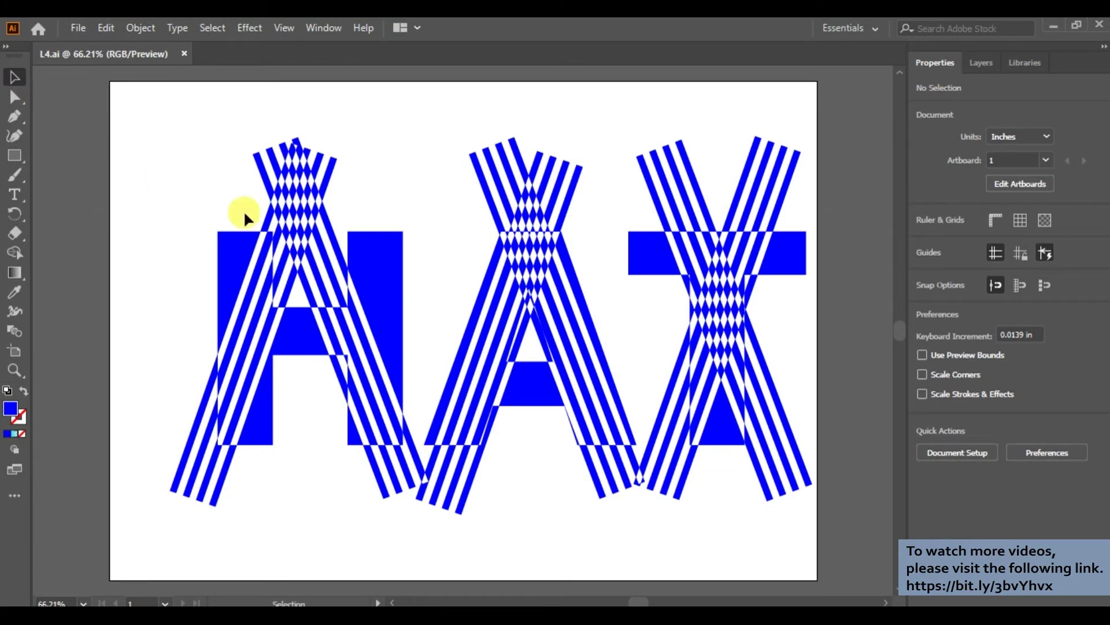
# Ungroup the combined HAT-and-stripes artwork into separate paths, then deselect.
pyautogui.click(373, 257)
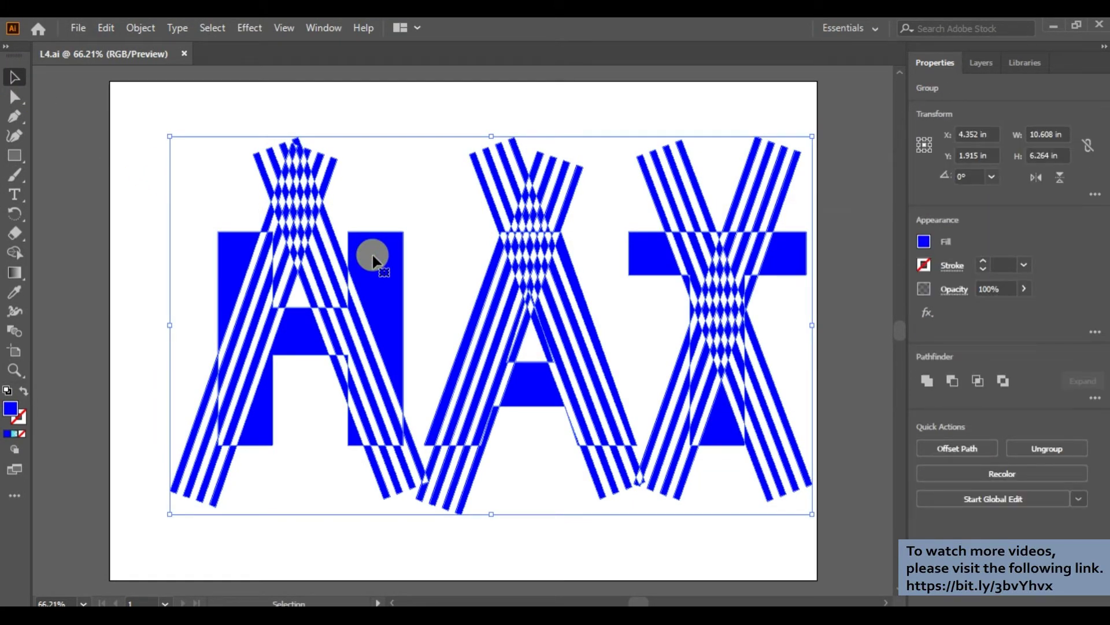
pyautogui.rightClick(373, 255)
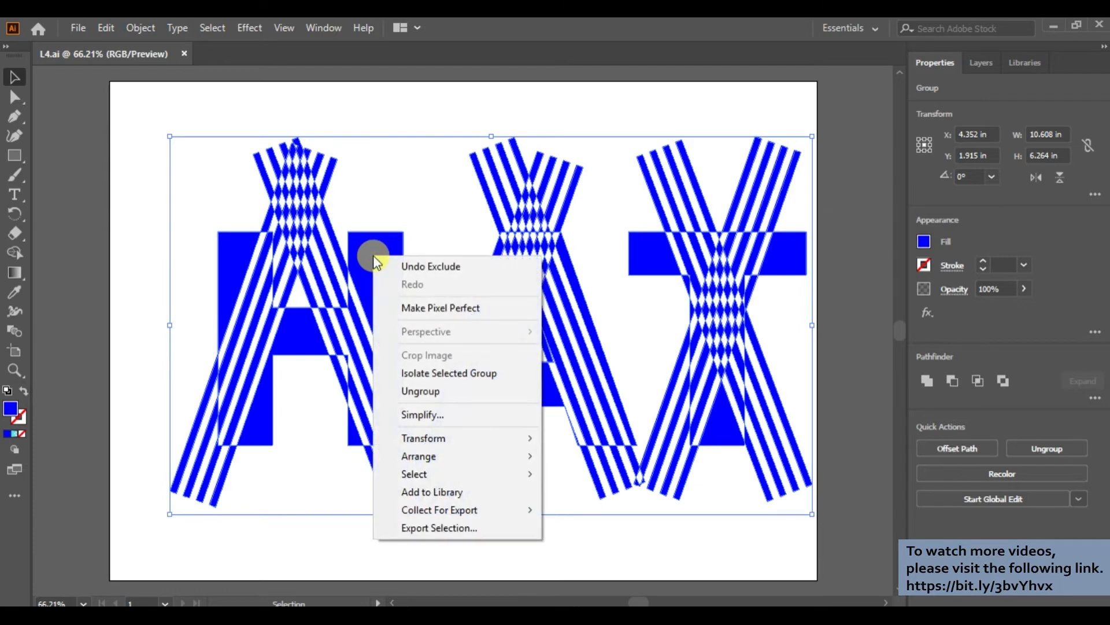
pyautogui.click(442, 386)
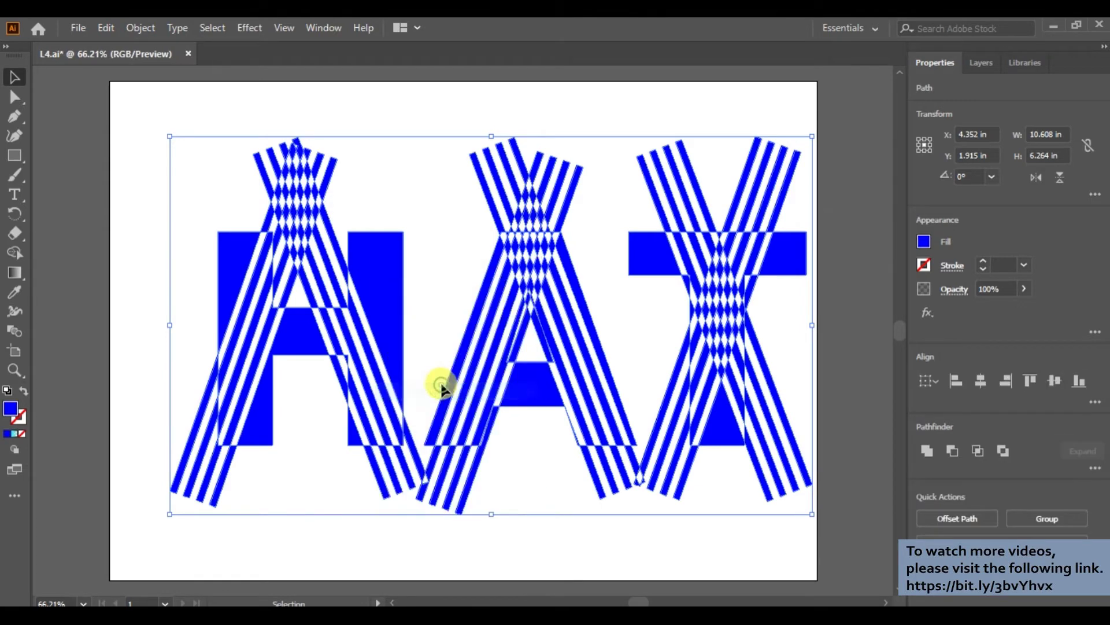
pyautogui.click(258, 115)
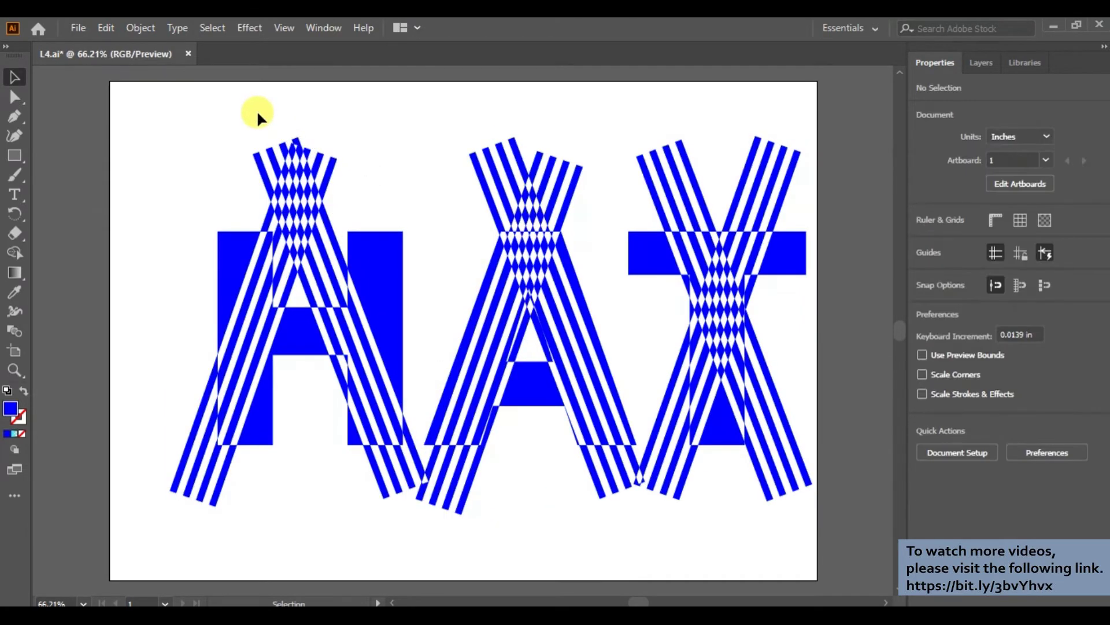
# Zoom in to 100% on the H and marquee-select the crossed stripes above it.
pyautogui.click(282, 28)
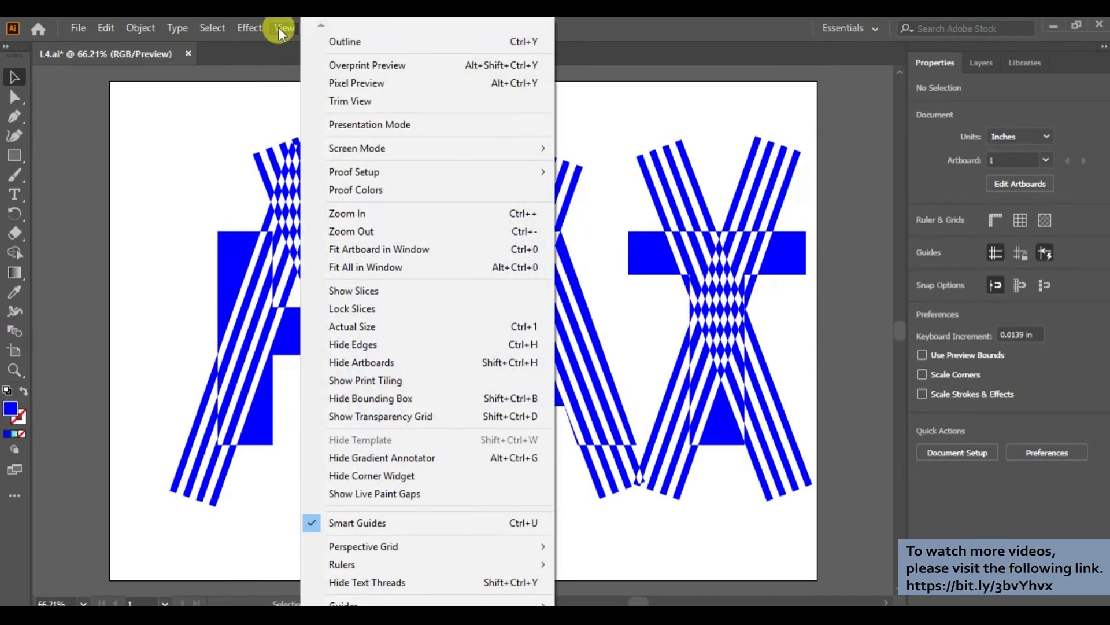
pyautogui.click(237, 241)
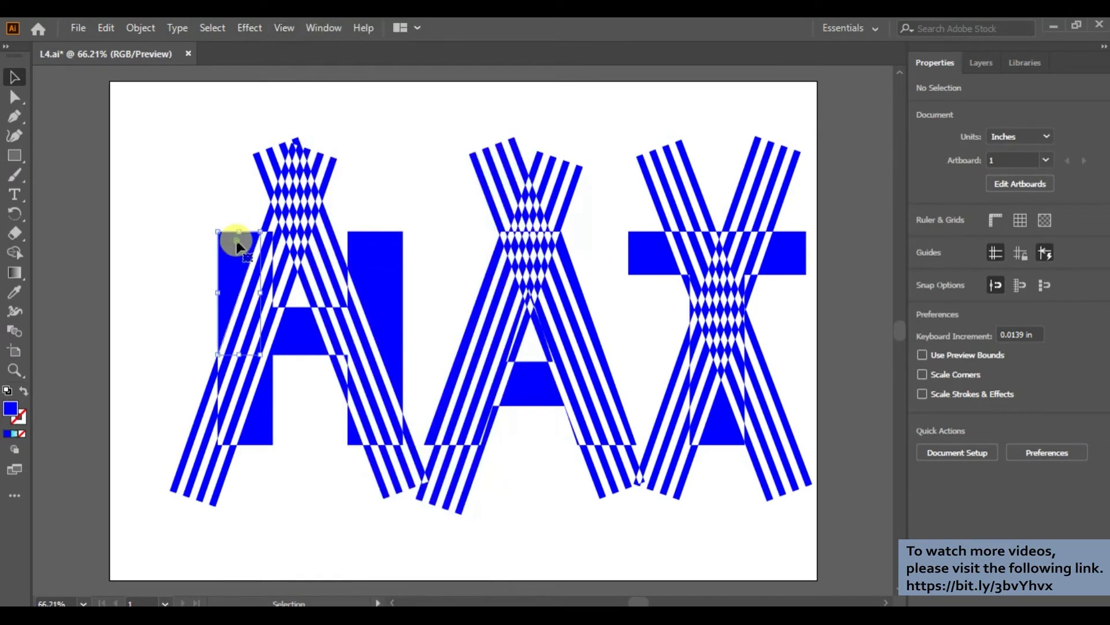
pyautogui.click(282, 29)
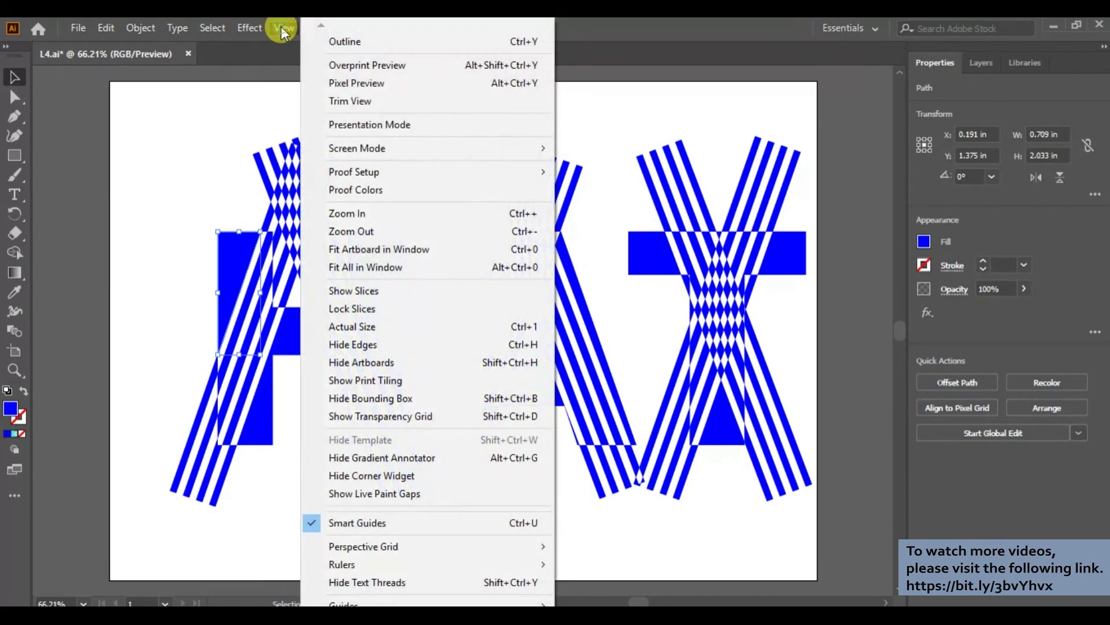
pyautogui.click(347, 214)
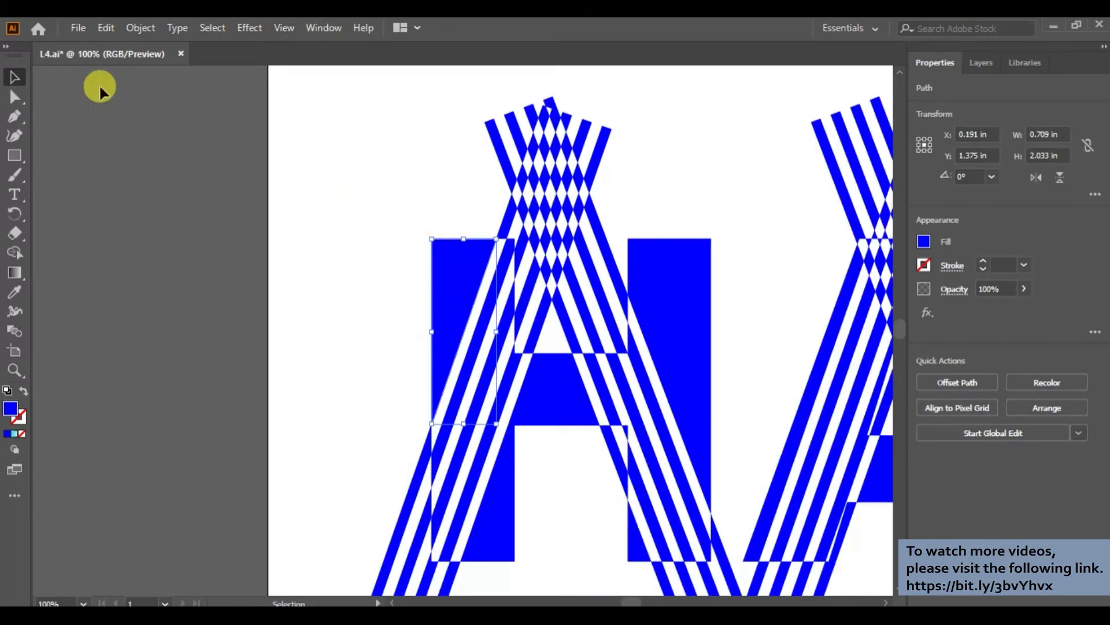
pyautogui.click(418, 91)
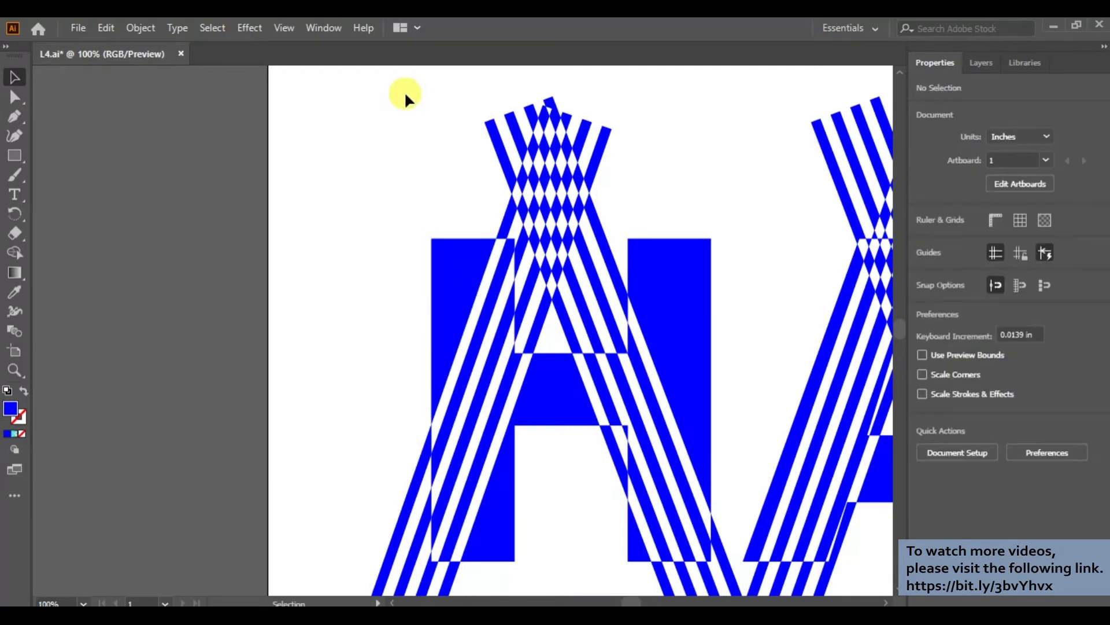
pyautogui.moveTo(405, 94); pyautogui.dragTo(690, 228)
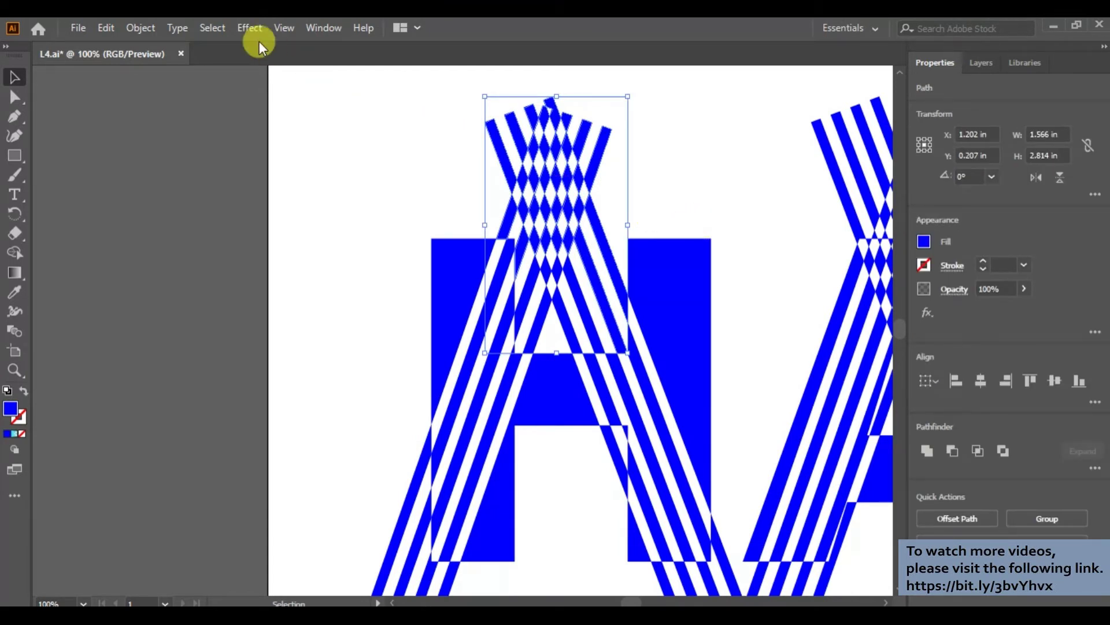
# Cut the crossed stripes and leftover tips sticking out above the H.
pyautogui.click(106, 30)
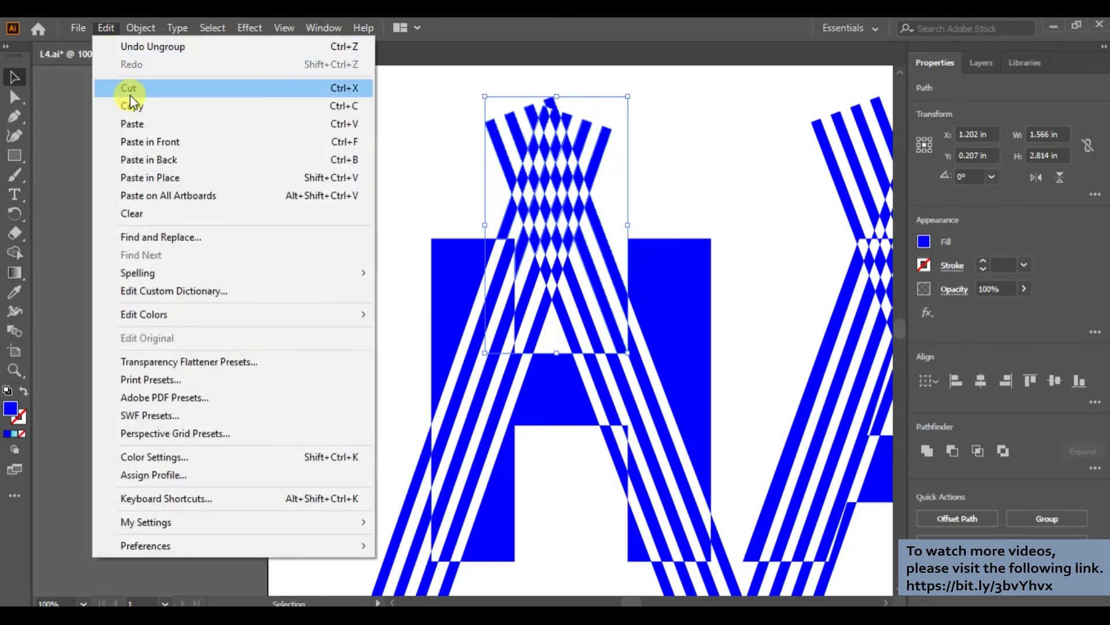
pyautogui.click(129, 90)
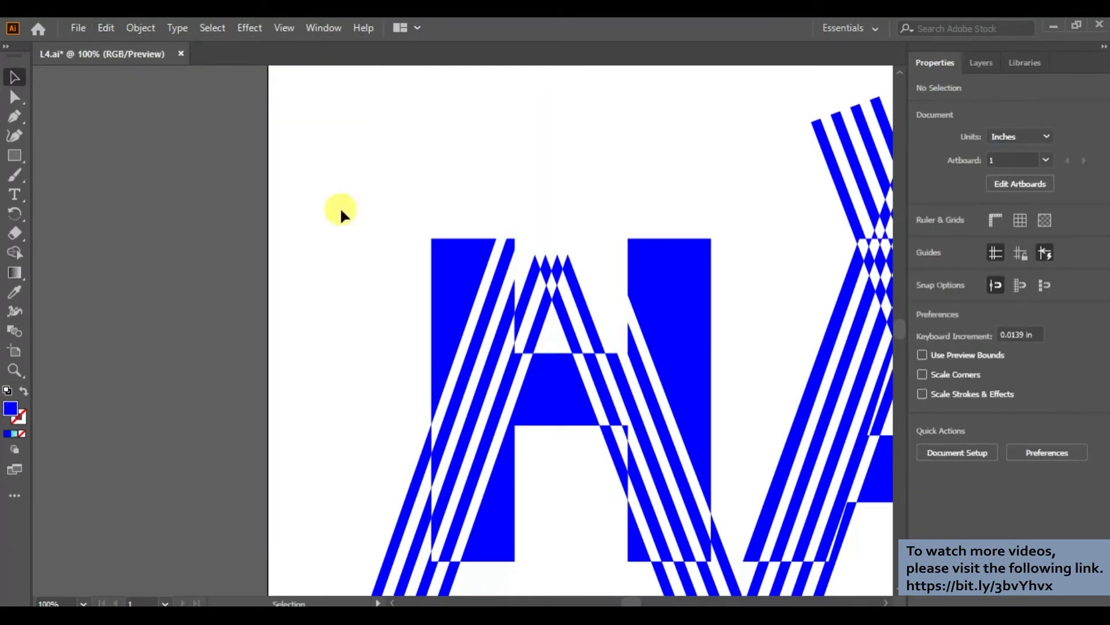
pyautogui.moveTo(531, 243); pyautogui.dragTo(603, 340)
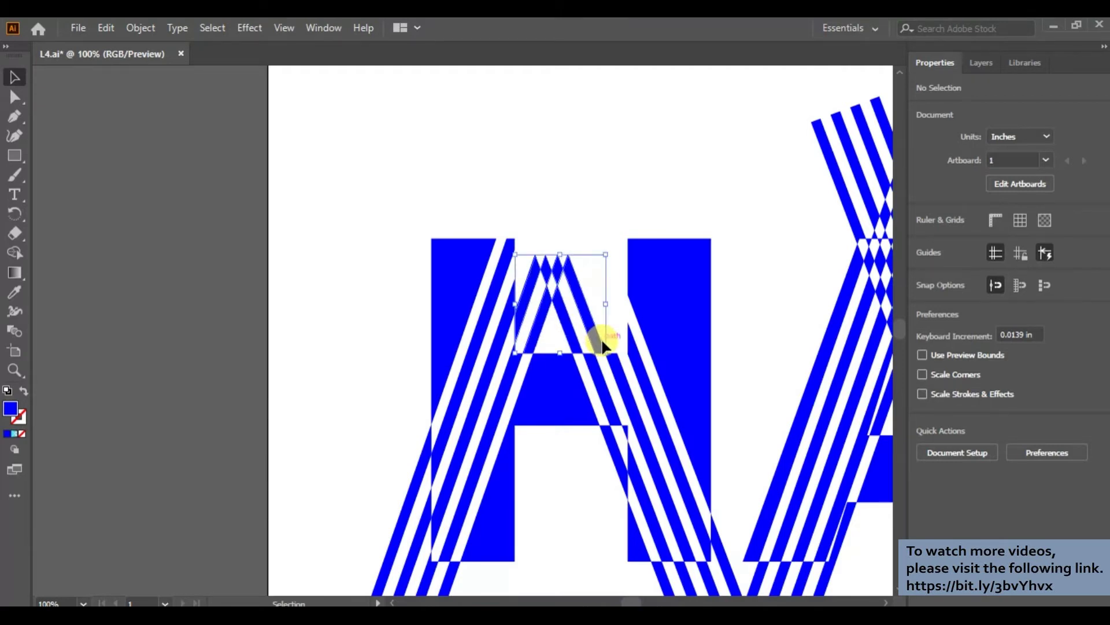
pyautogui.click(106, 29)
pyautogui.click(124, 85)
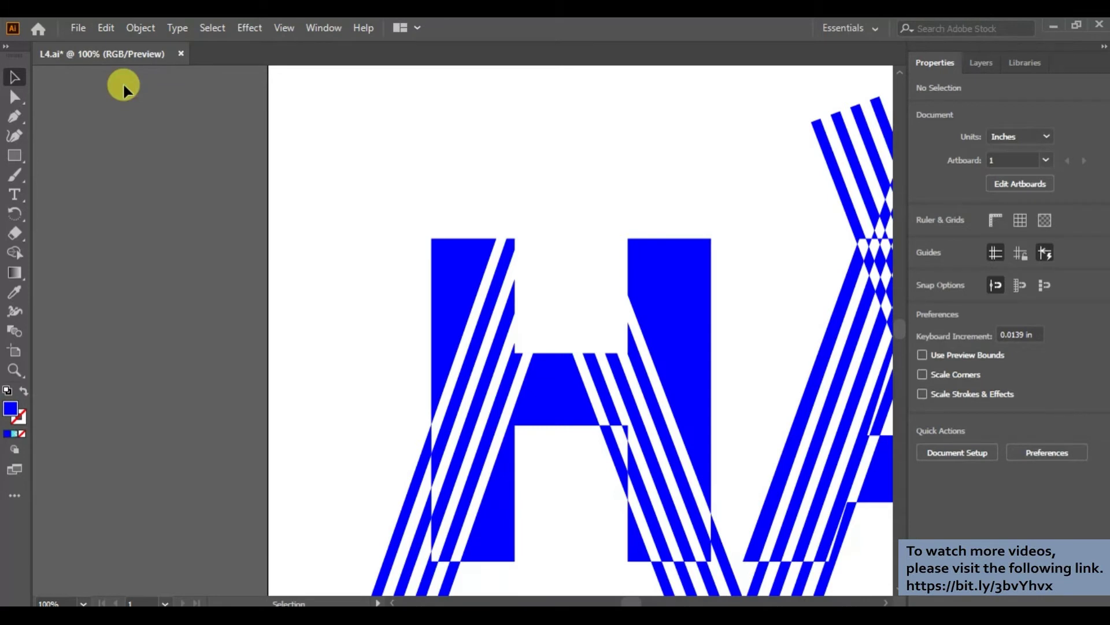
# Cut the stripe ends hanging below the H.
pyautogui.scroll(-1, 772, 265)
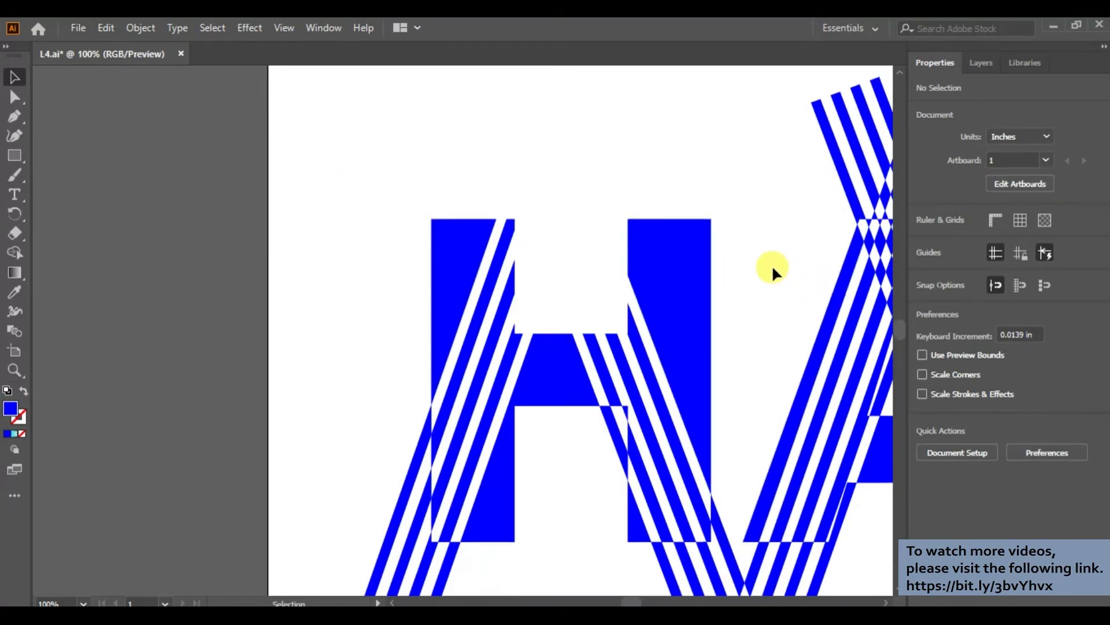
pyautogui.scroll(-1, 772, 264)
pyautogui.scroll(-4, 772, 265)
pyautogui.scroll(-2, 772, 265)
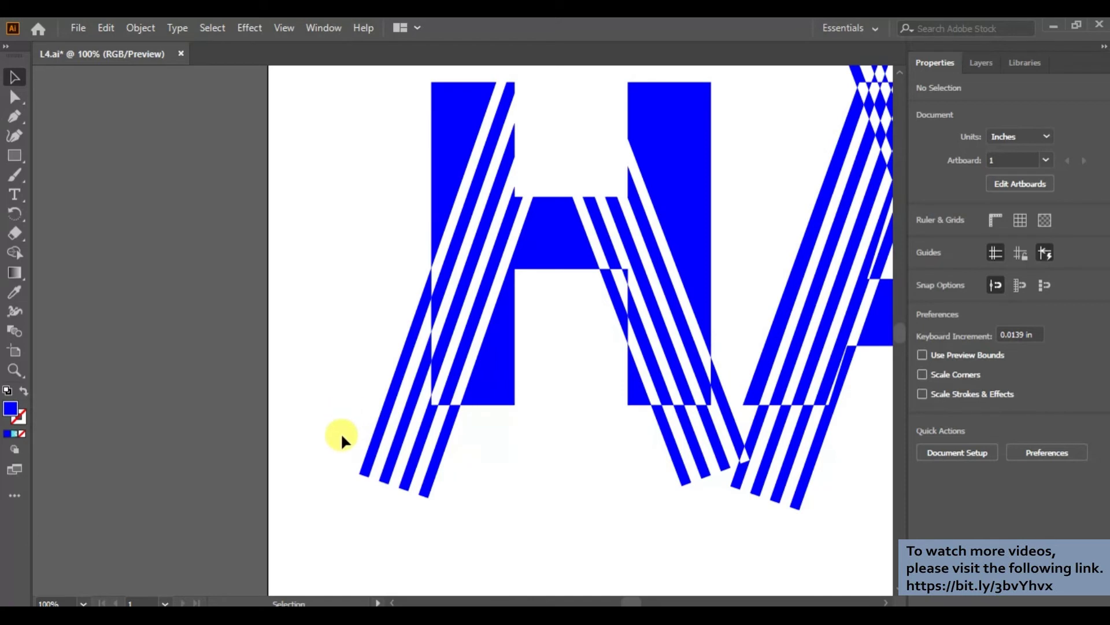
pyautogui.moveTo(344, 451)
pyautogui.mouseDown()
pyautogui.moveTo(680, 495)
pyautogui.moveTo(727, 489)
pyautogui.mouseUp()
pyautogui.click(99, 36)
pyautogui.click(134, 88)
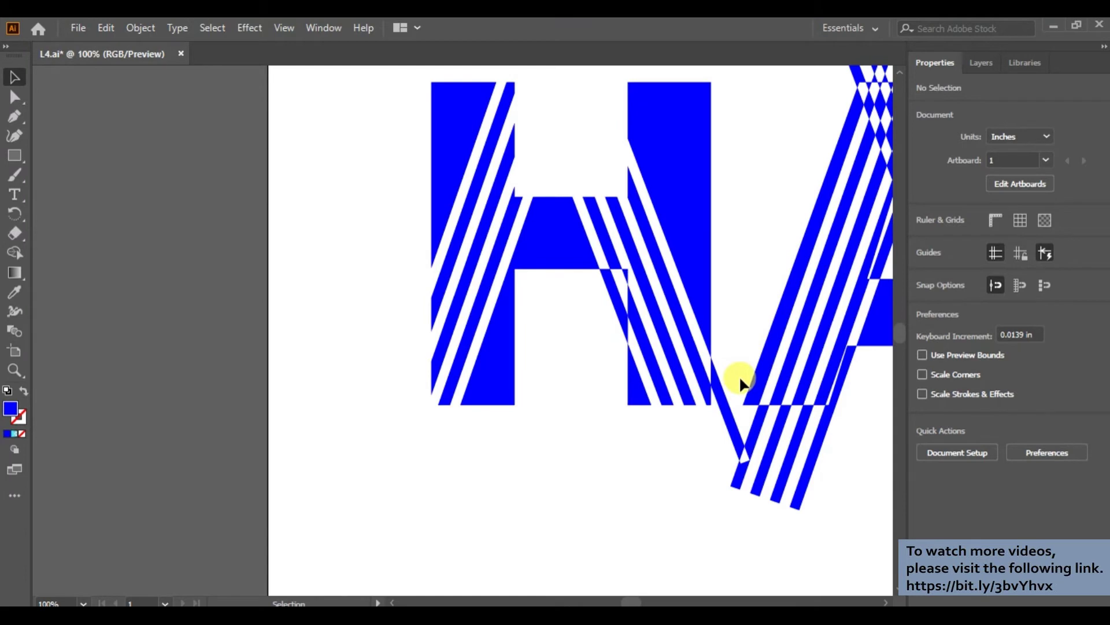
# Cut the stray pieces under the H's crossbar and below its right leg.
pyautogui.moveTo(572, 284); pyautogui.dragTo(616, 292)
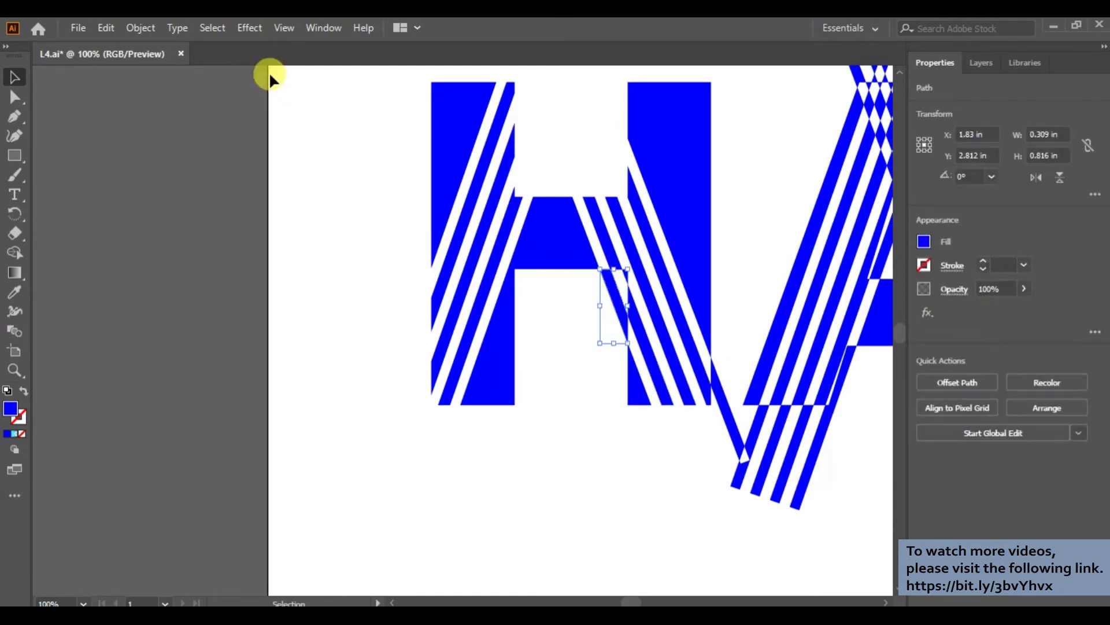
pyautogui.click(114, 28)
pyautogui.click(129, 85)
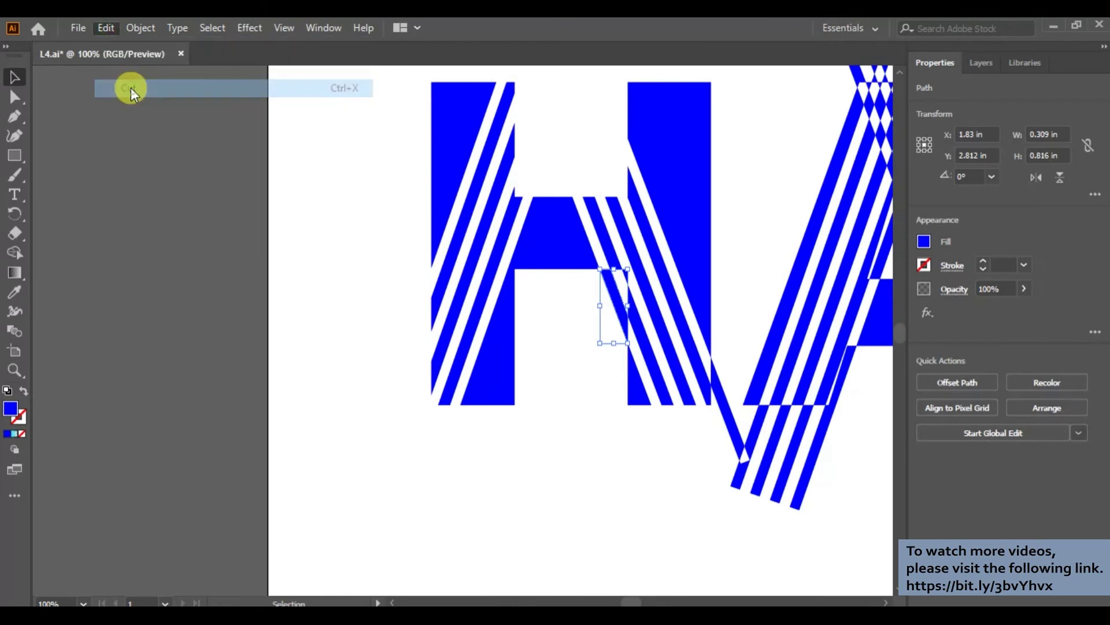
pyautogui.moveTo(731, 352); pyautogui.dragTo(726, 431)
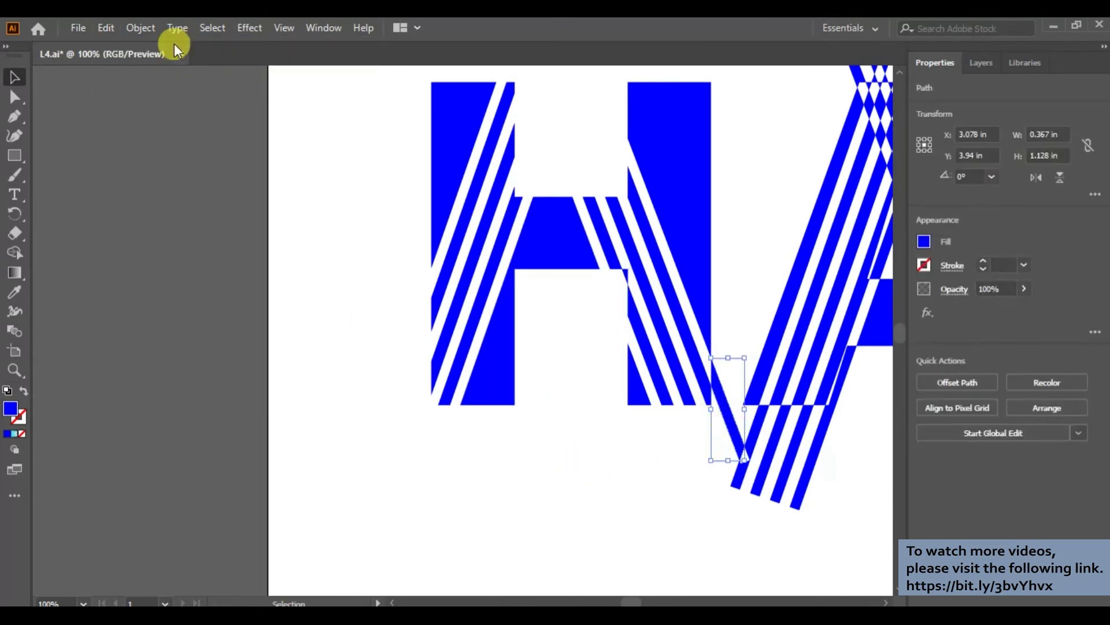
pyautogui.click(104, 28)
pyautogui.click(127, 90)
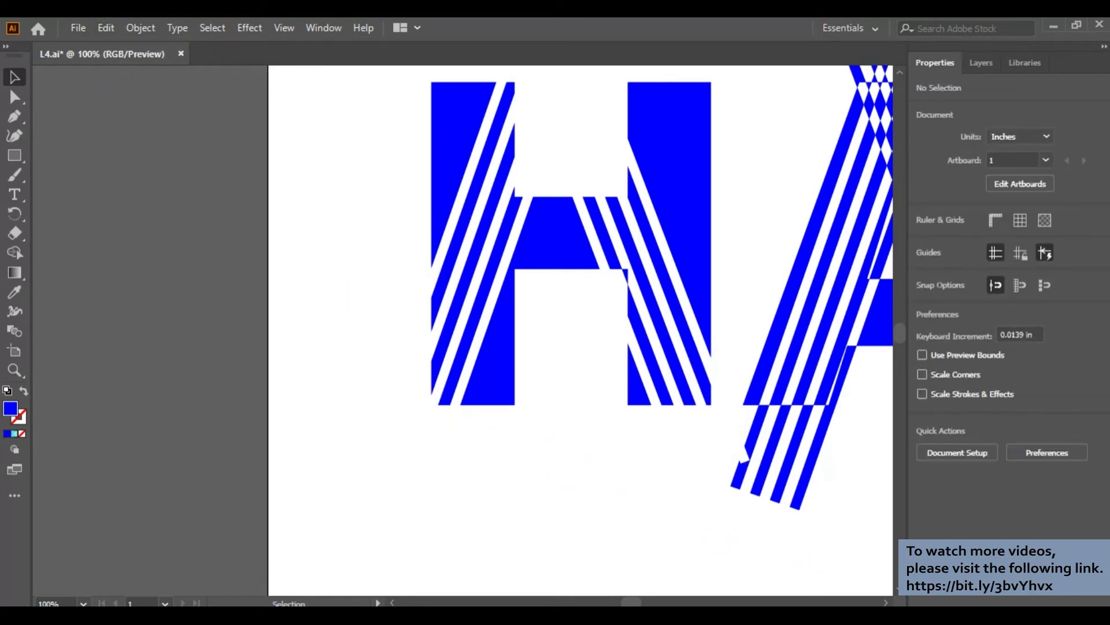
pyautogui.click(886, 602)
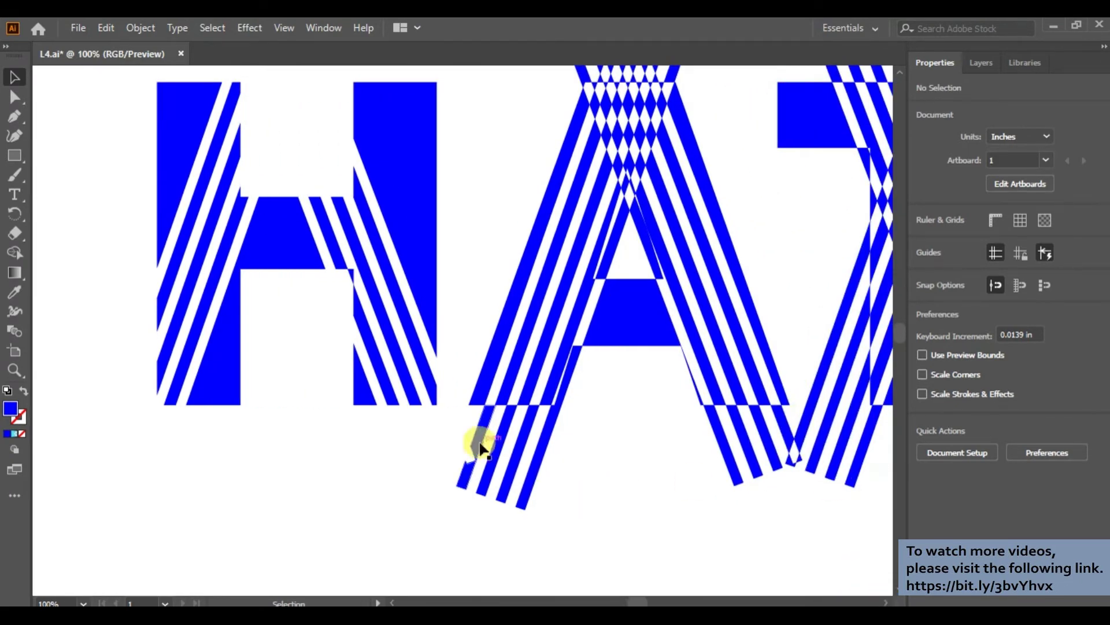
# Cut away the stray stripes below the A's legs.
pyautogui.moveTo(453, 421)
pyautogui.mouseDown()
pyautogui.moveTo(678, 477)
pyautogui.moveTo(872, 509)
pyautogui.mouseUp()
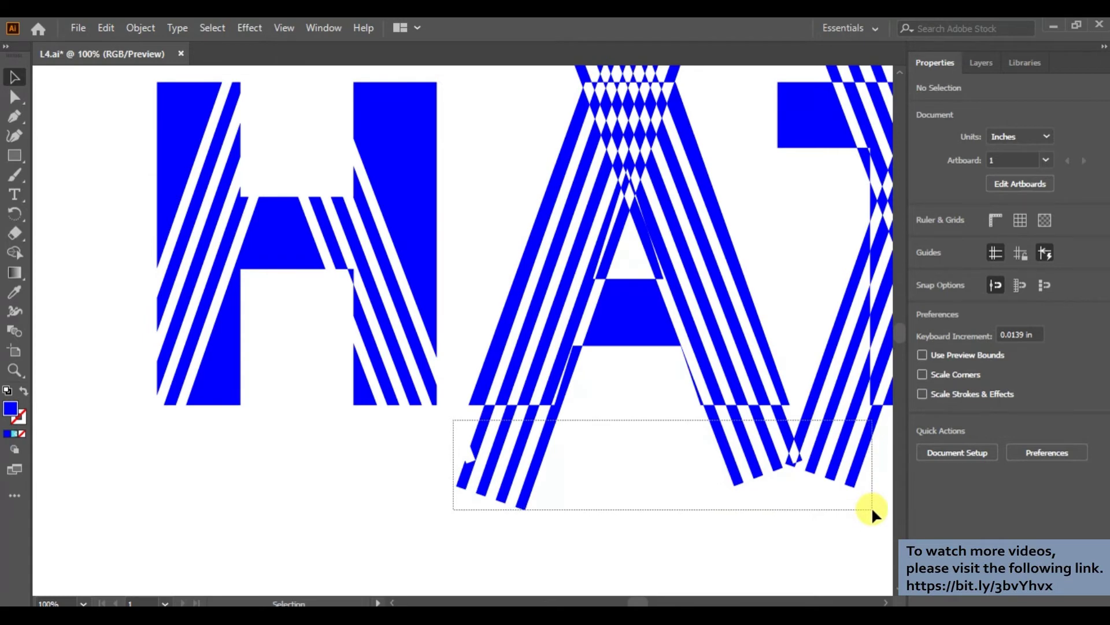
pyautogui.moveTo(872, 508); pyautogui.dragTo(872, 508)
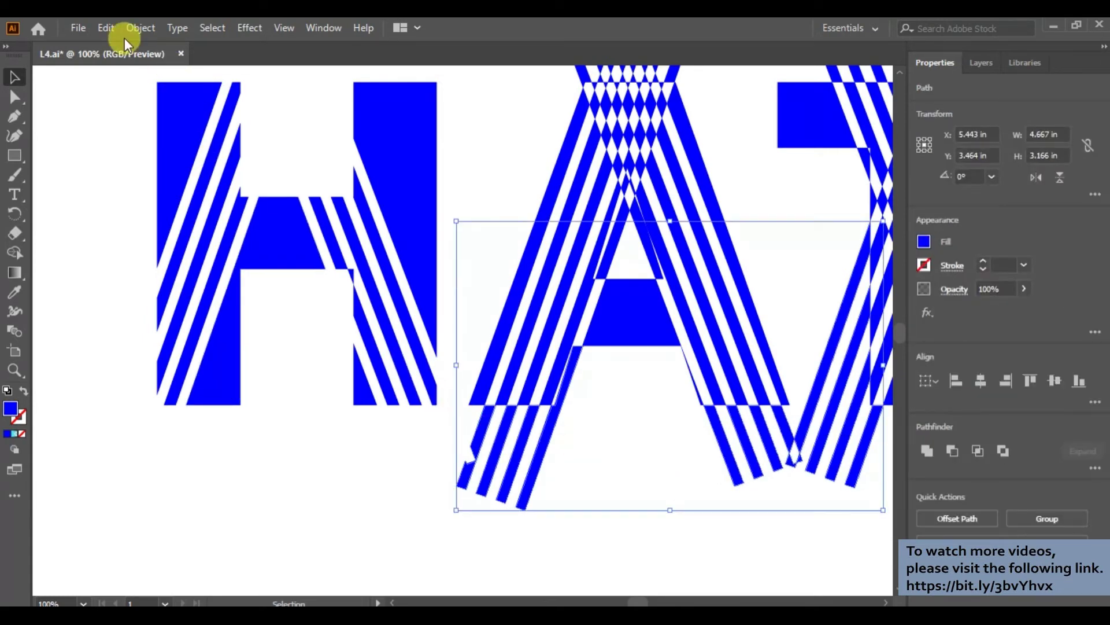
pyautogui.click(107, 28)
pyautogui.click(130, 88)
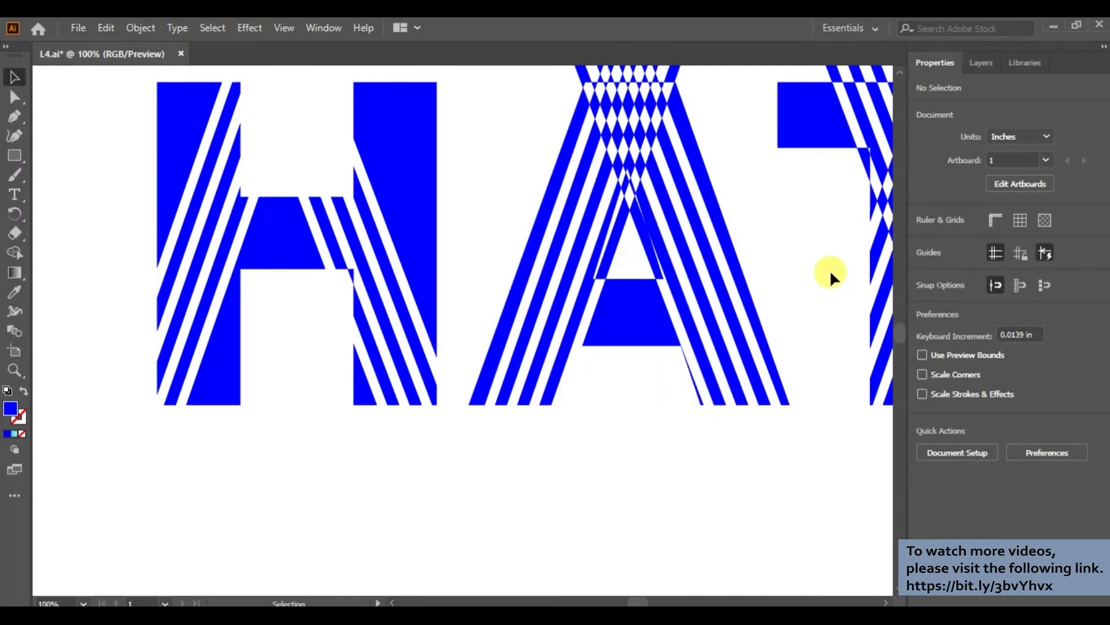
# Cut the stripe peaks and leftover bits poking above the A.
pyautogui.scroll(2, 830, 270)
pyautogui.scroll(3, 829, 268)
pyautogui.scroll(3, 828, 269)
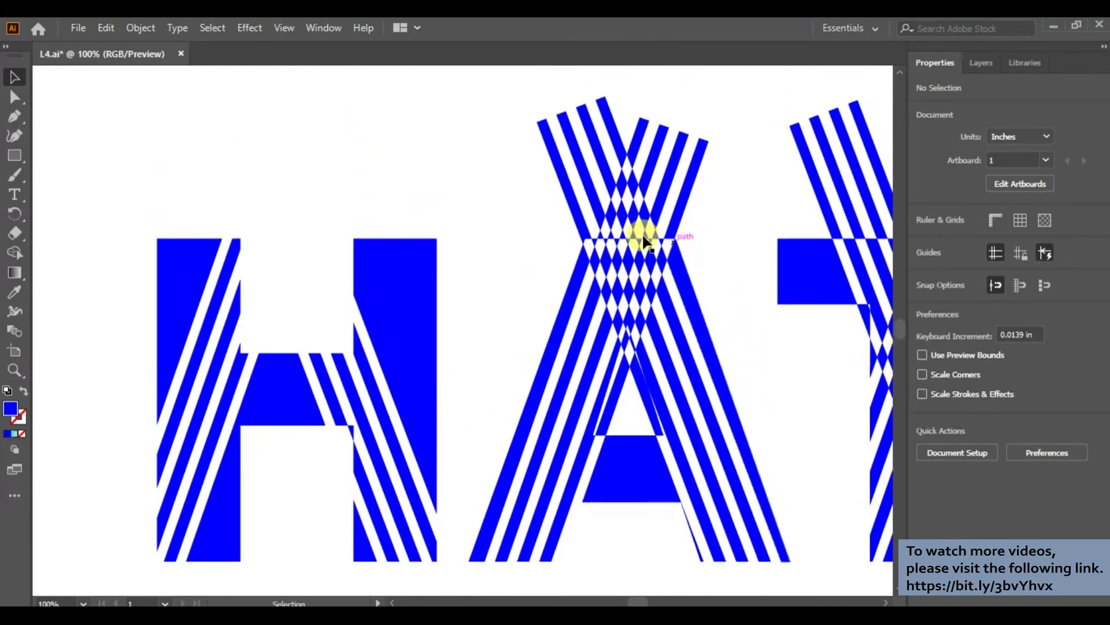
pyautogui.moveTo(554, 137); pyautogui.dragTo(719, 227)
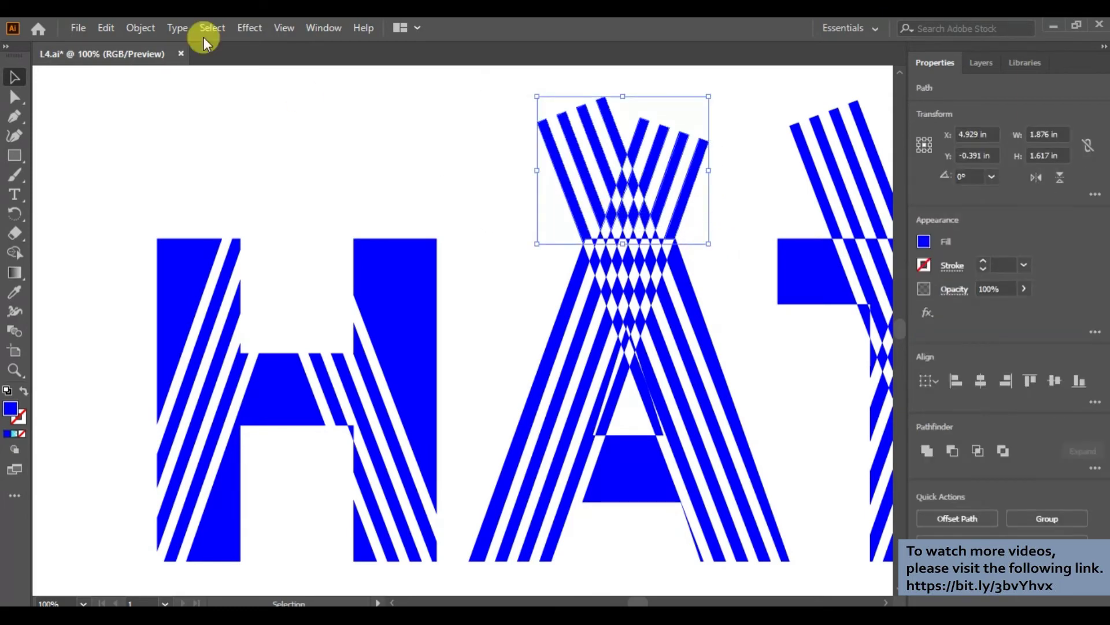
pyautogui.click(107, 27)
pyautogui.click(140, 89)
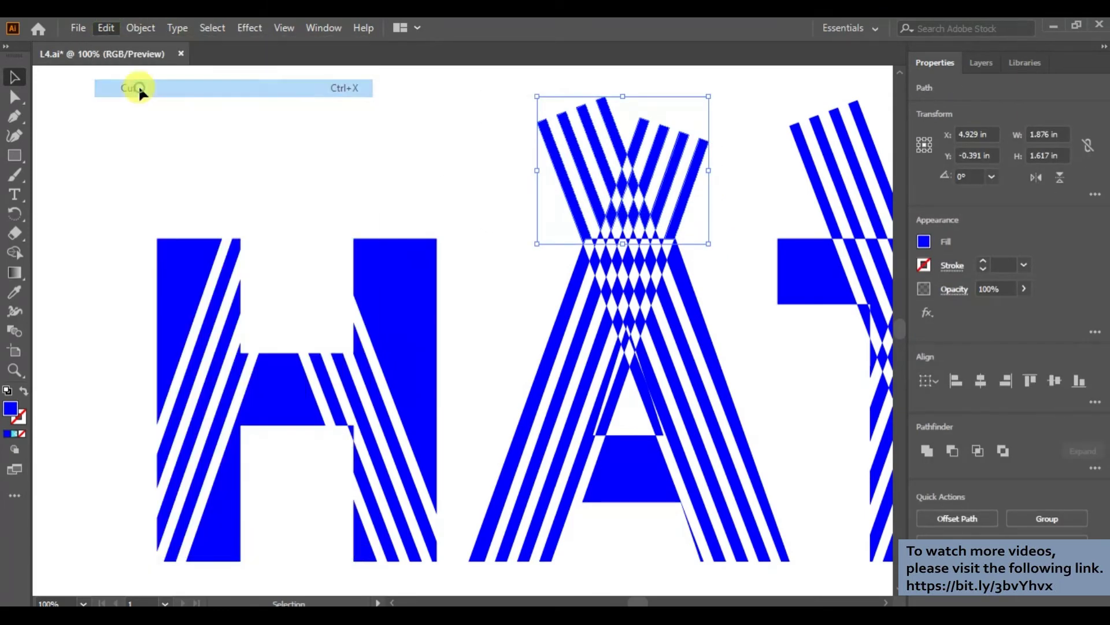
pyautogui.moveTo(527, 209); pyautogui.dragTo(712, 230)
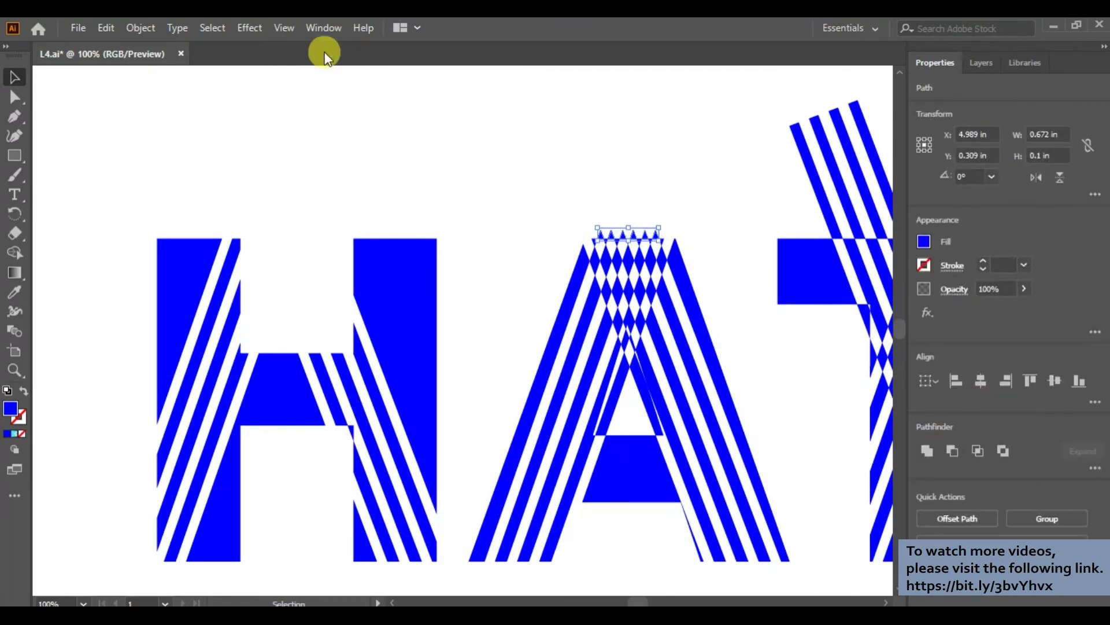
pyautogui.click(108, 27)
pyautogui.click(124, 89)
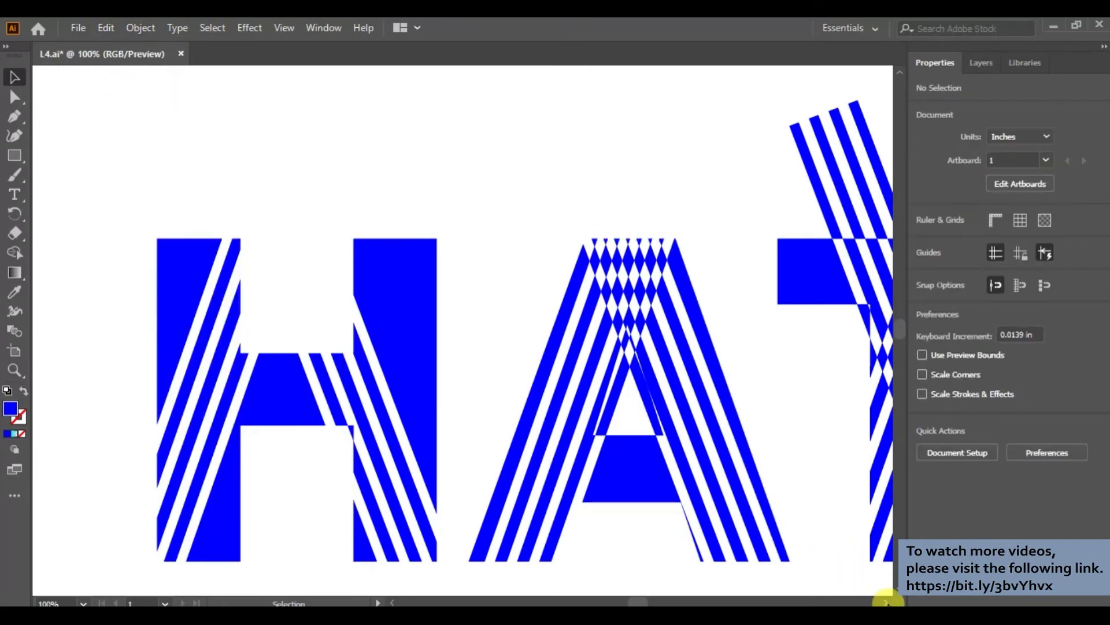
pyautogui.click(887, 602)
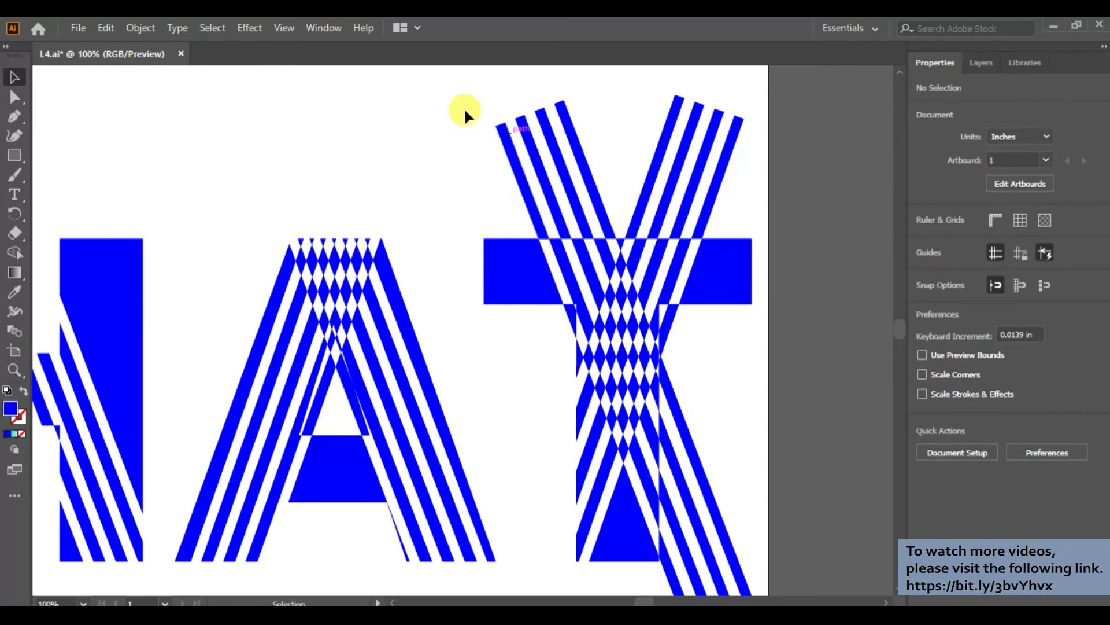
# Cut the stripes poking above the T's top bar.
pyautogui.moveTo(446, 99); pyautogui.dragTo(746, 185)
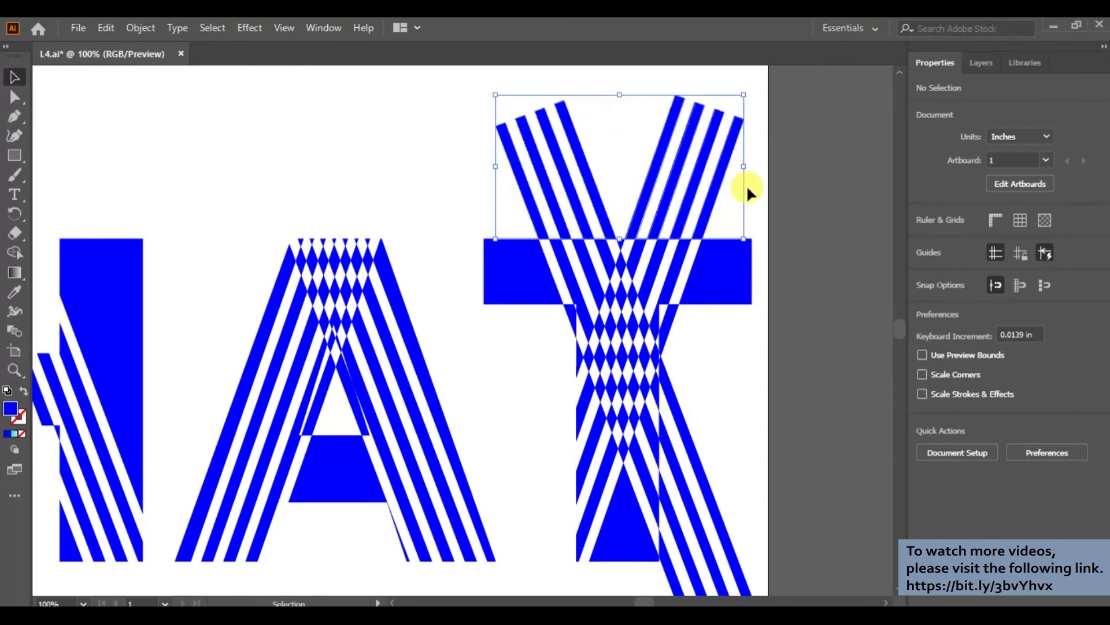
pyautogui.click(107, 30)
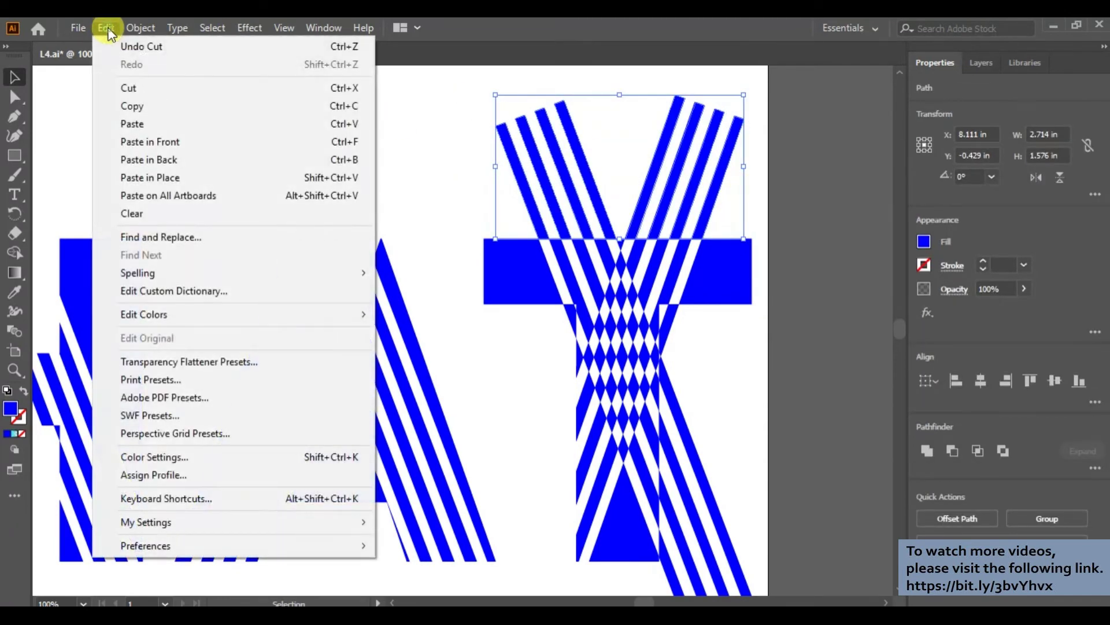
pyautogui.click(123, 84)
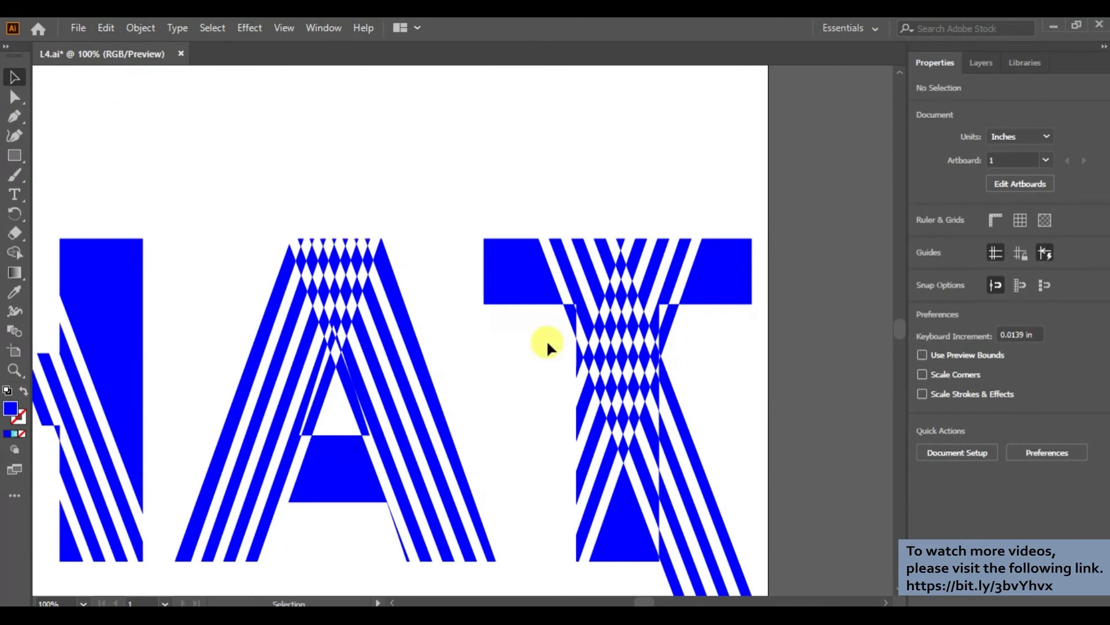
# Cut the stripes trailing below the T's lower right.
pyautogui.scroll(-1, 681, 356)
pyautogui.scroll(-1, 682, 357)
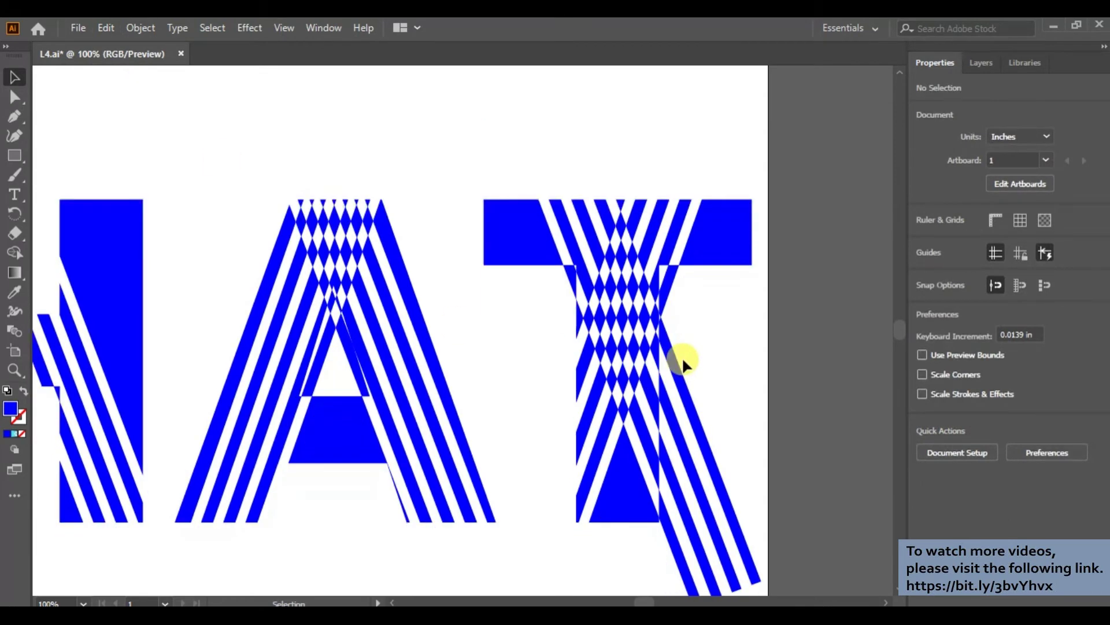
pyautogui.scroll(-1, 682, 356)
pyautogui.moveTo(694, 357); pyautogui.dragTo(722, 590)
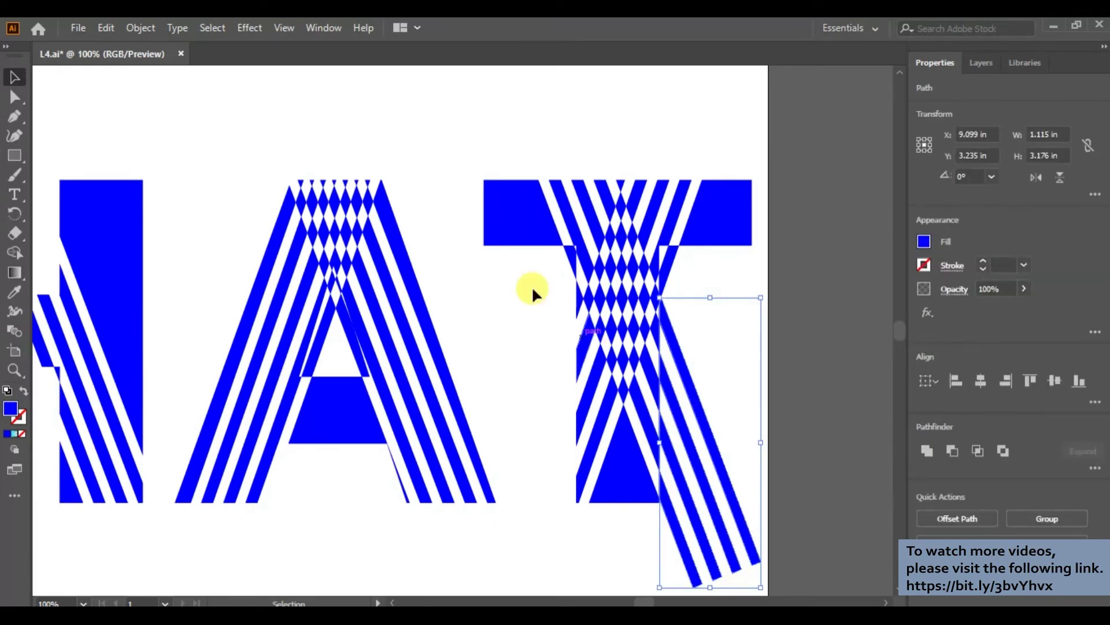
pyautogui.click(105, 27)
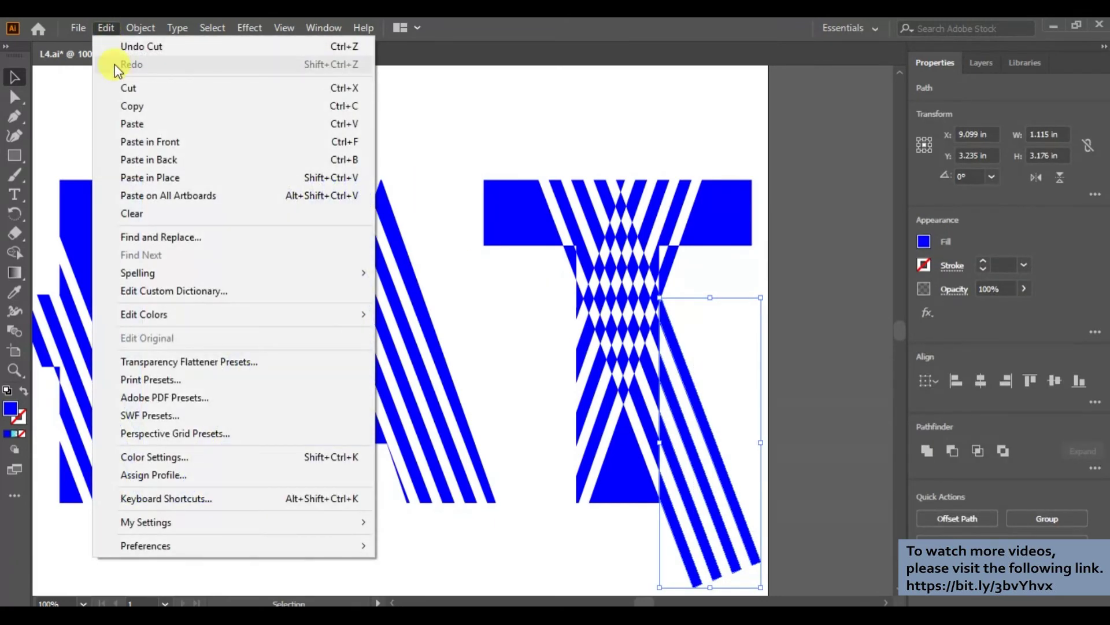
pyautogui.click(128, 89)
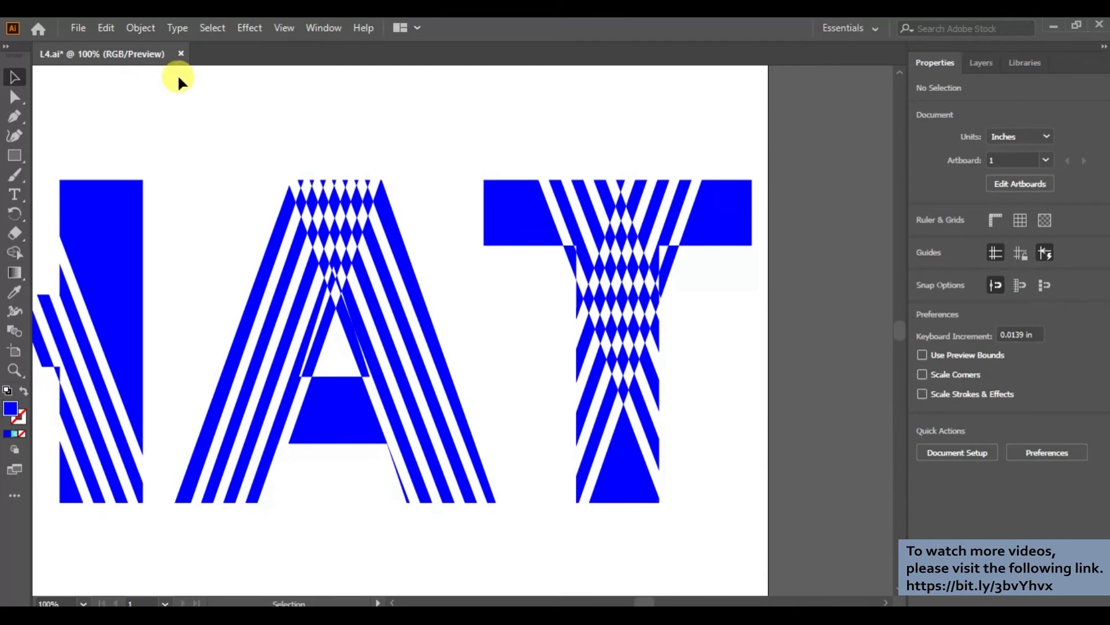
# Fit the artboard in view, move all HAT artwork left to X 3.889 in, then deselect.
pyautogui.click(290, 28)
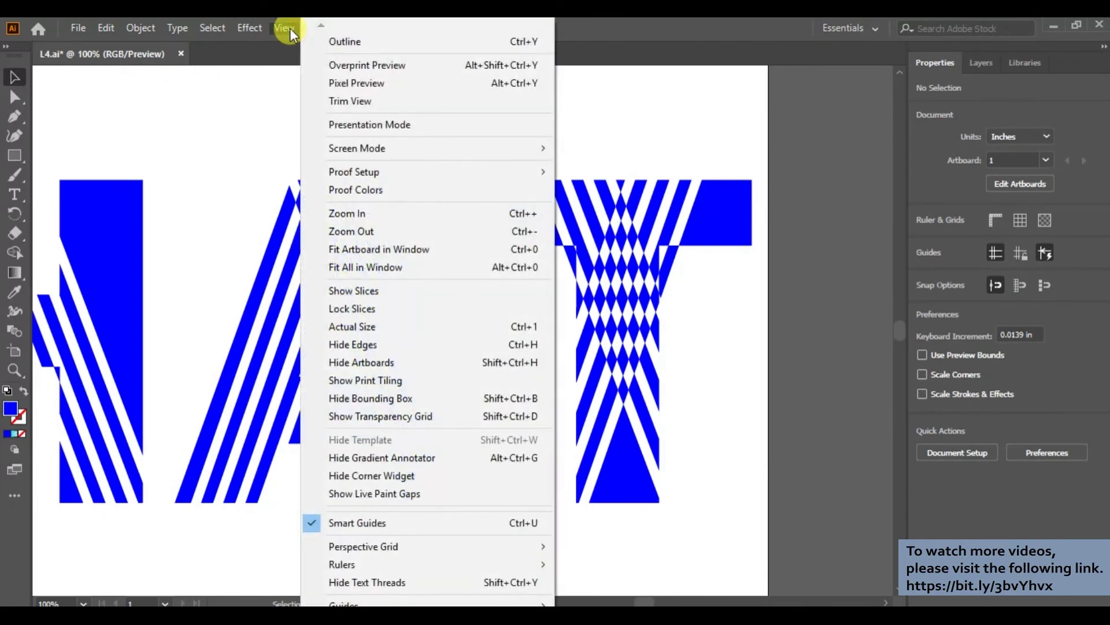
pyautogui.click(367, 268)
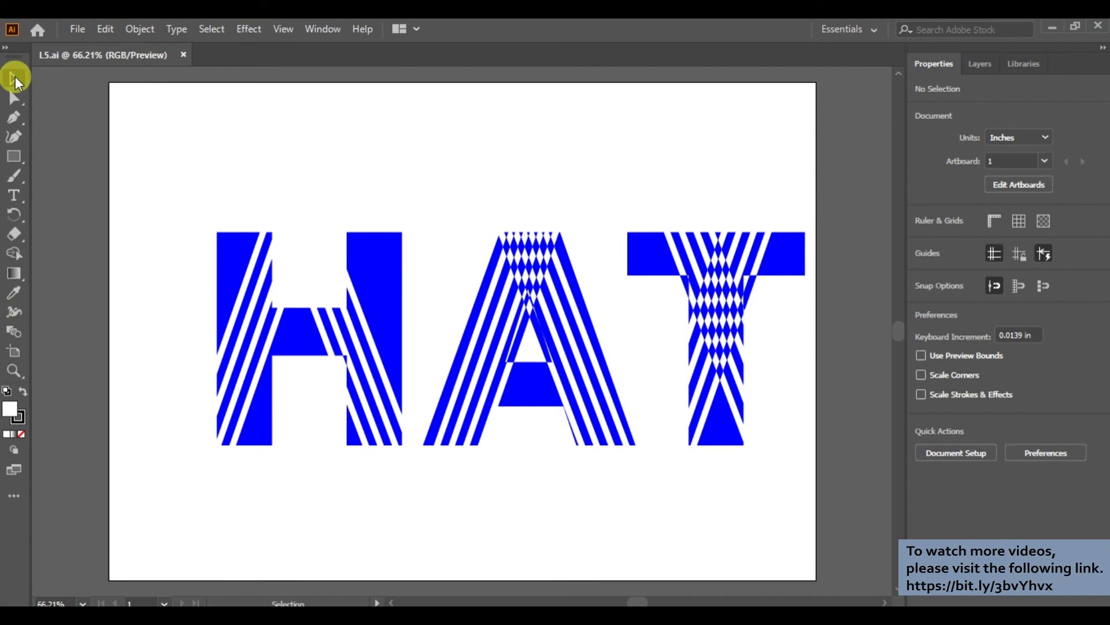
pyautogui.click(212, 29)
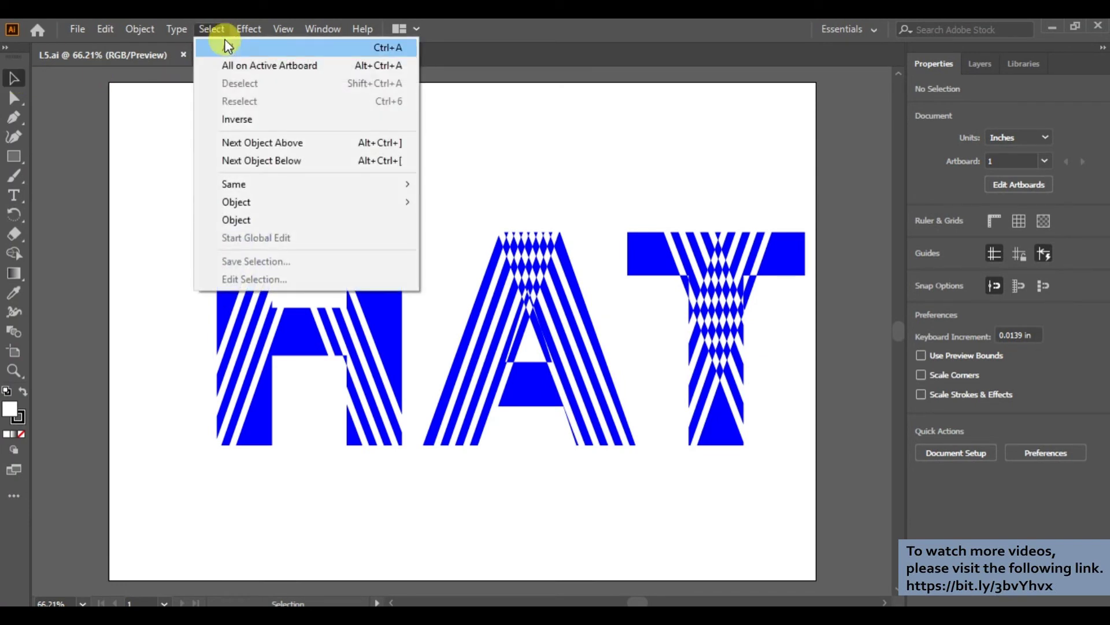
pyautogui.click(226, 43)
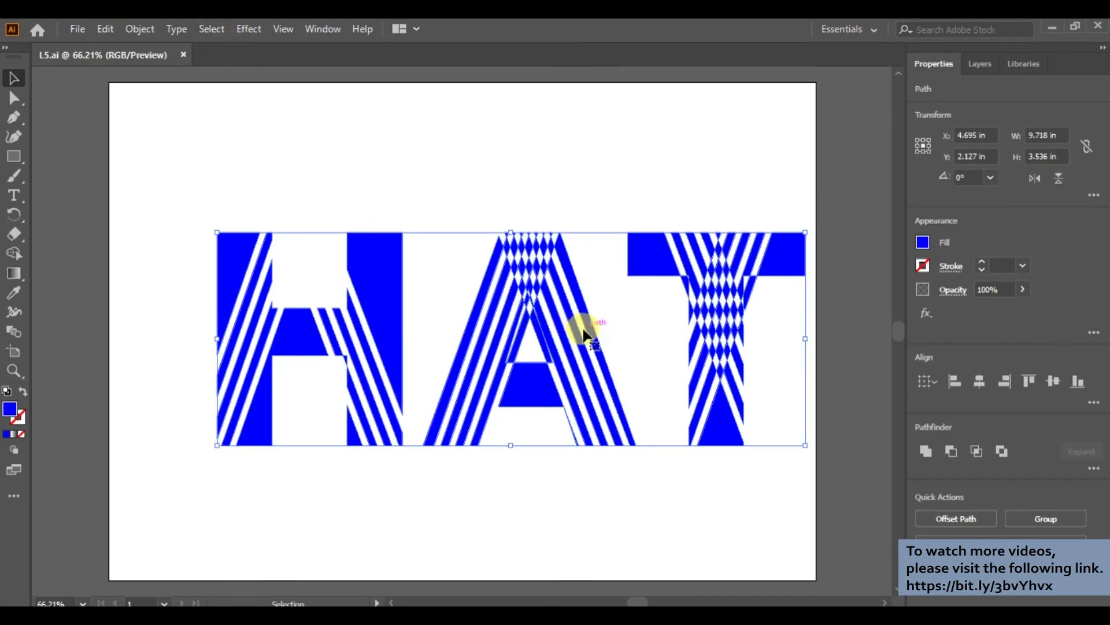
pyautogui.moveTo(584, 335)
pyautogui.mouseDown()
pyautogui.moveTo(532, 331)
pyautogui.moveTo(538, 339)
pyautogui.mouseUp()
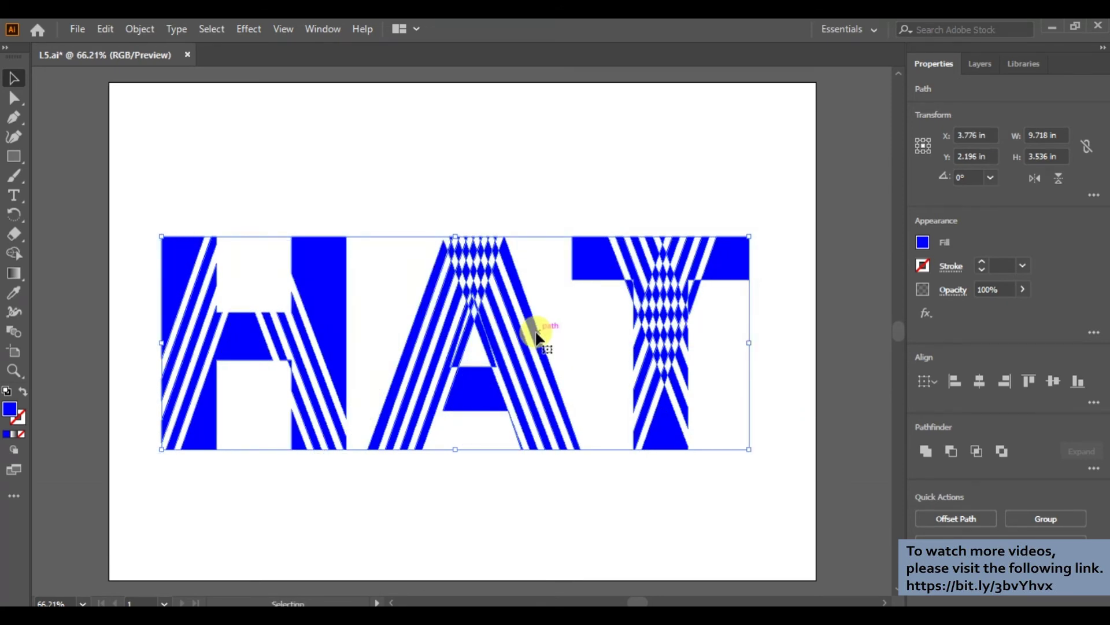
pyautogui.moveTo(538, 337); pyautogui.dragTo(544, 338)
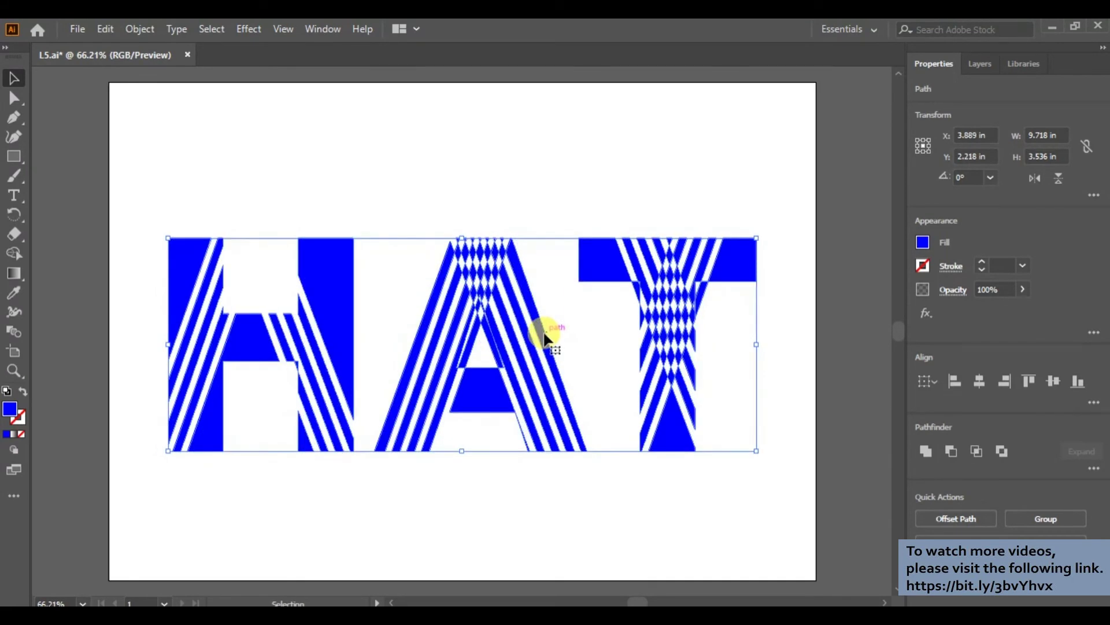
pyautogui.click(208, 29)
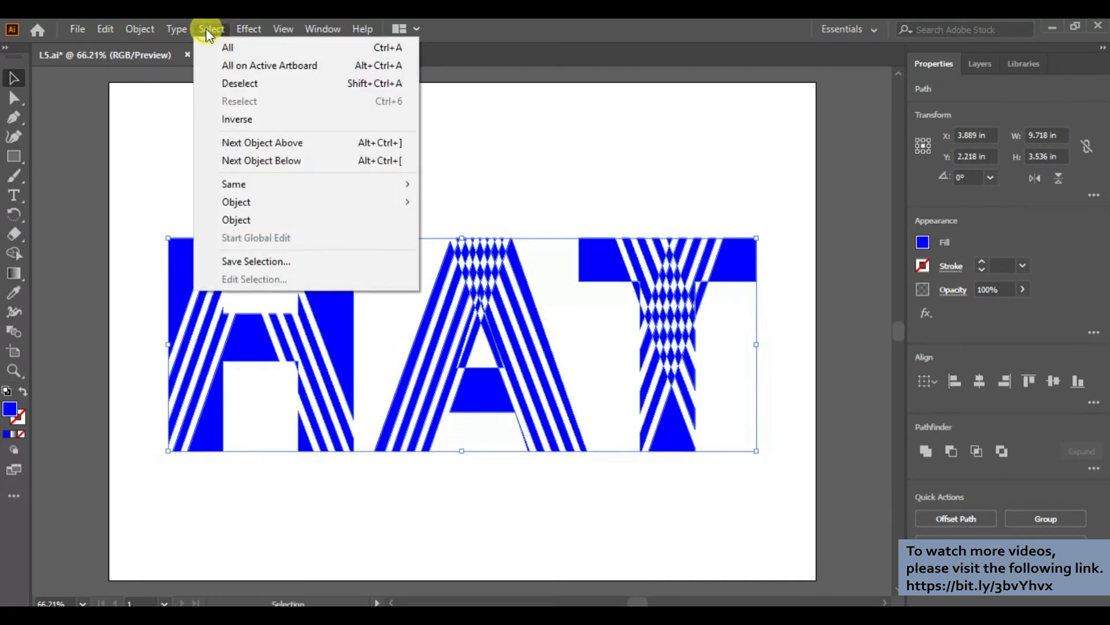
pyautogui.click(226, 87)
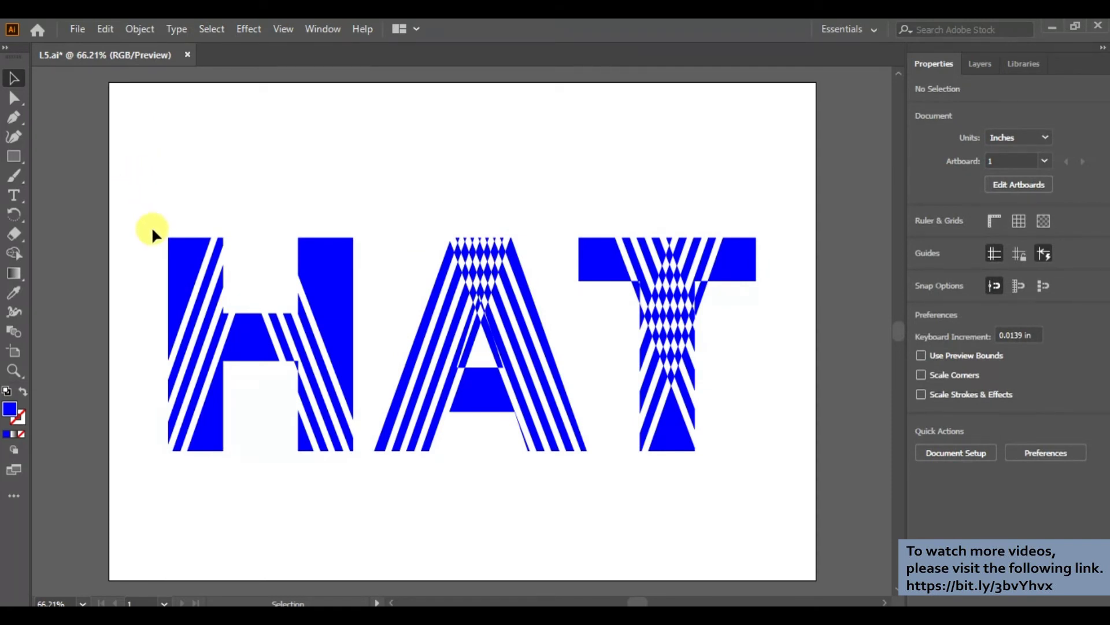
# Group all pieces of the letter H.
pyautogui.moveTo(153, 227); pyautogui.dragTo(355, 466)
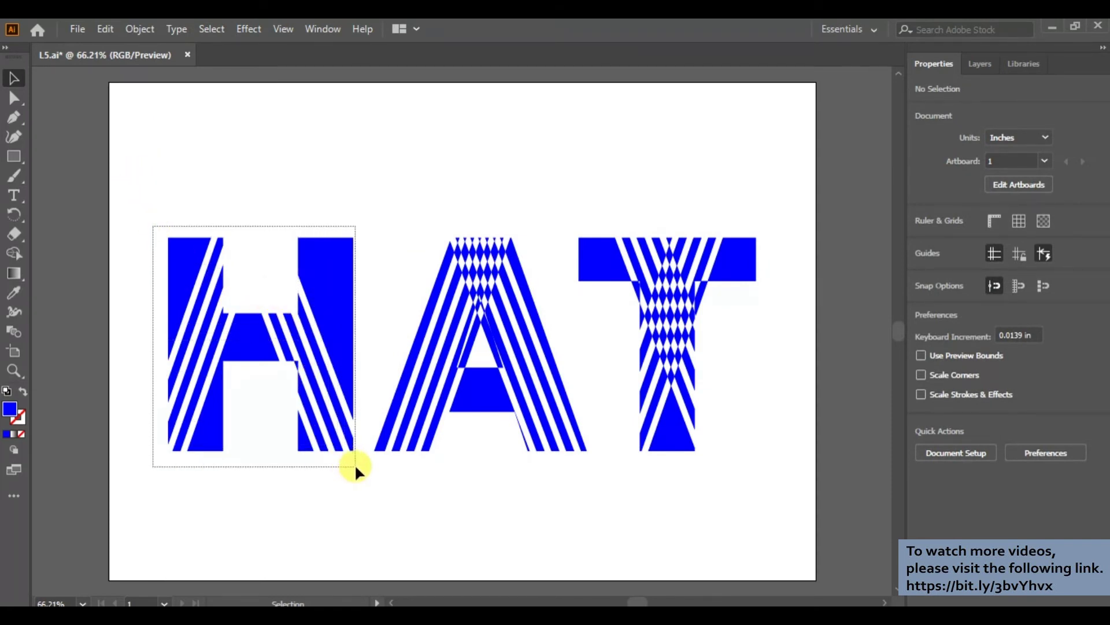
pyautogui.moveTo(355, 466); pyautogui.dragTo(359, 463)
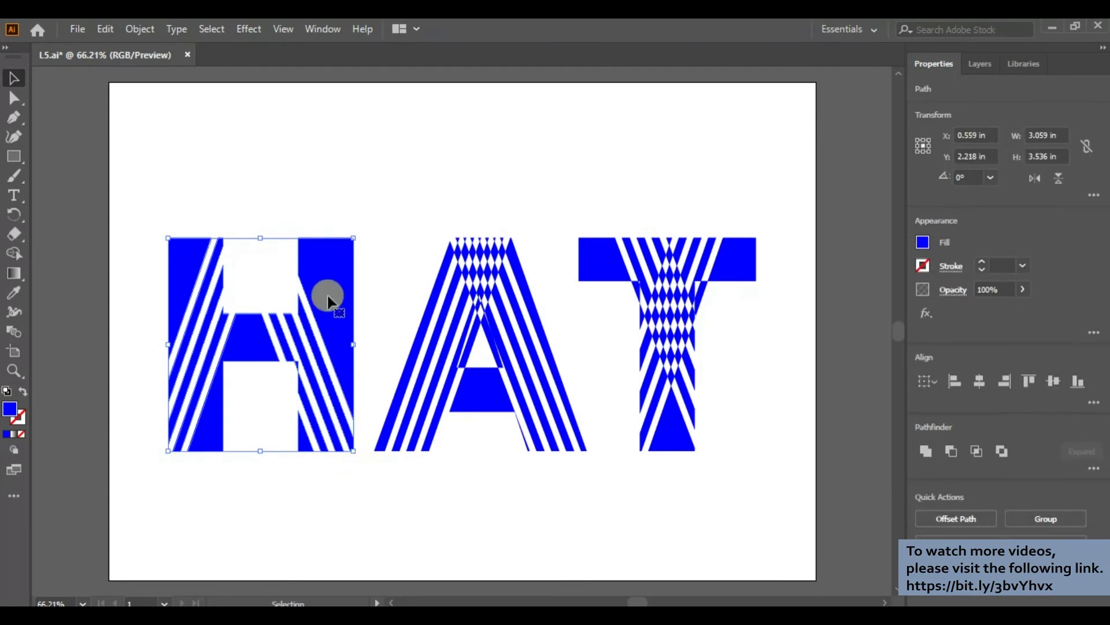
pyautogui.rightClick(325, 270)
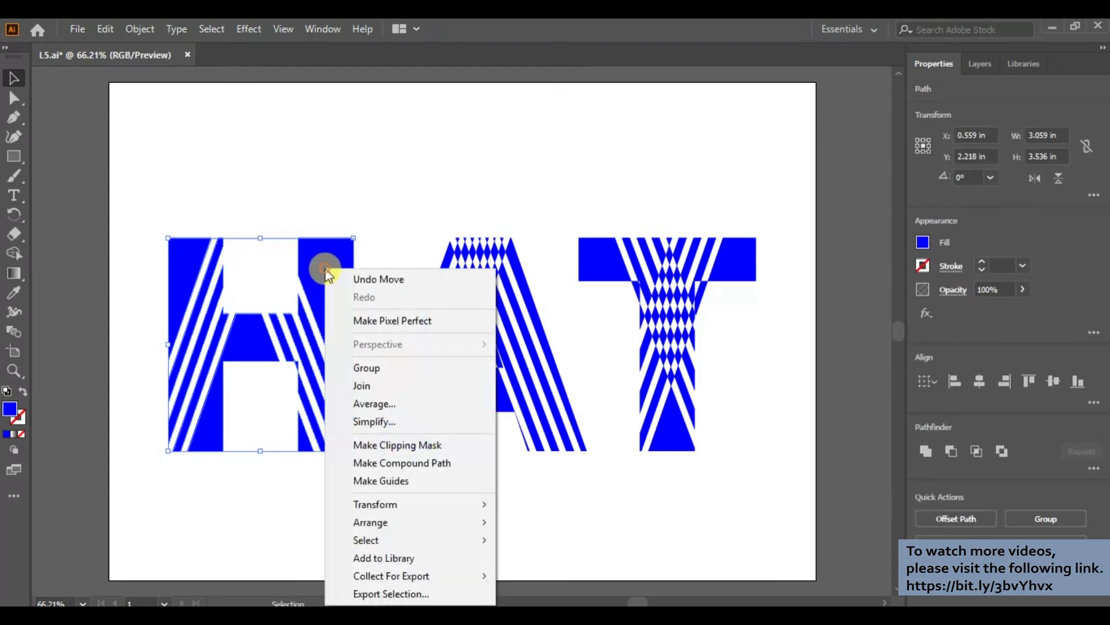
pyautogui.click(365, 363)
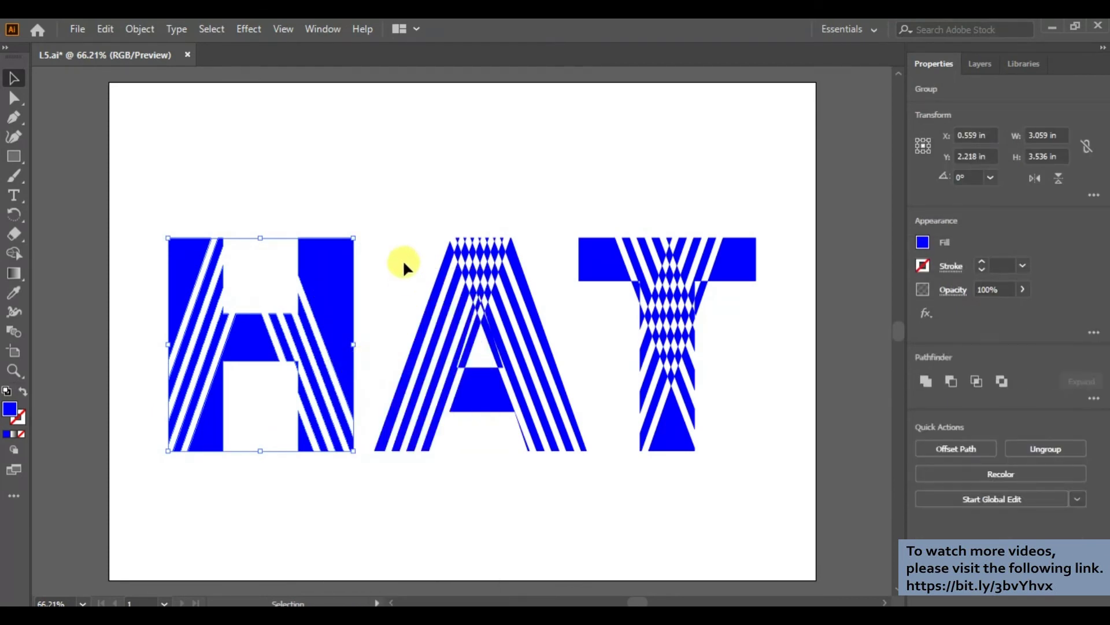
# Group all pieces of the letter A.
pyautogui.moveTo(372, 461)
pyautogui.mouseDown()
pyautogui.moveTo(570, 383)
pyautogui.moveTo(558, 208)
pyautogui.mouseUp()
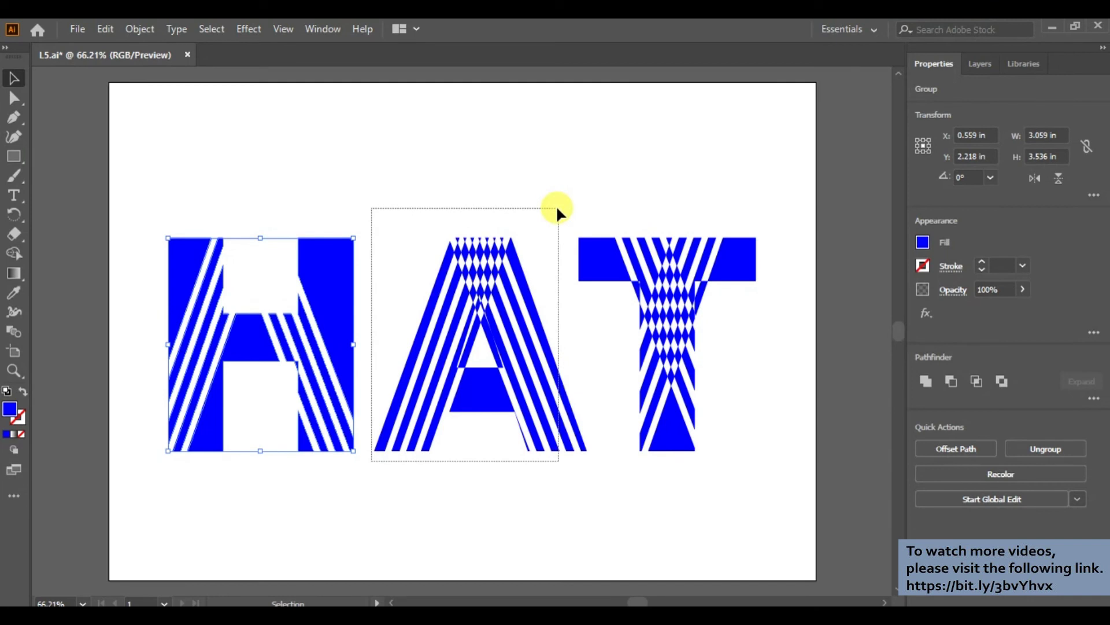
pyautogui.moveTo(557, 205); pyautogui.dragTo(556, 205)
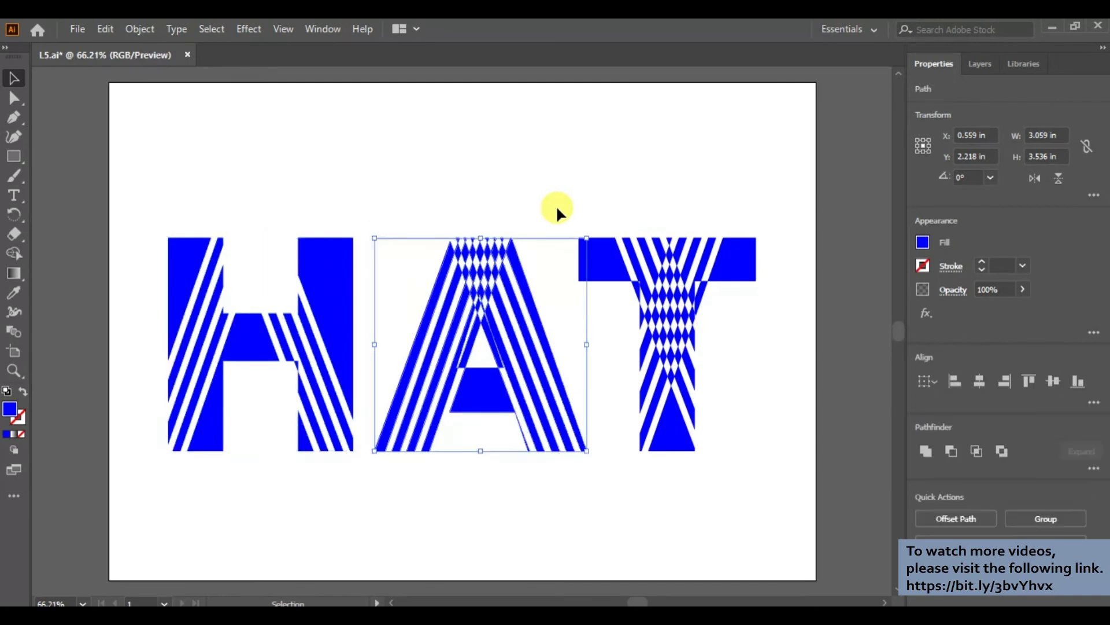
pyautogui.rightClick(518, 273)
pyautogui.click(559, 372)
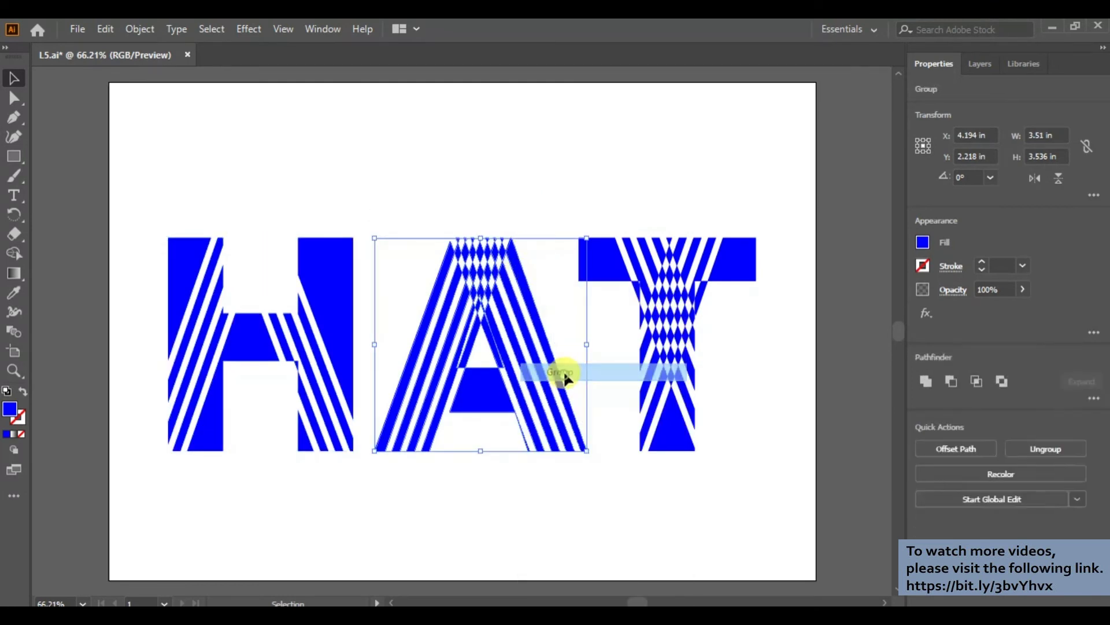
pyautogui.click(625, 454)
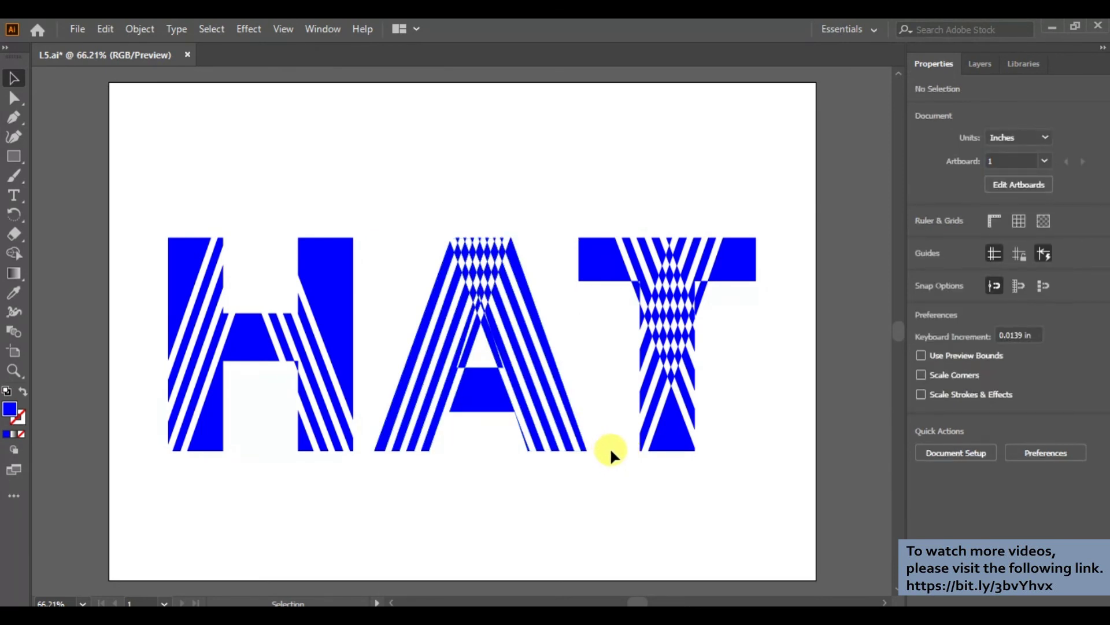
# Group the T's pieces, then select all the HAT artwork (9.718 by 3.536 in).
pyautogui.moveTo(611, 451); pyautogui.dragTo(729, 216)
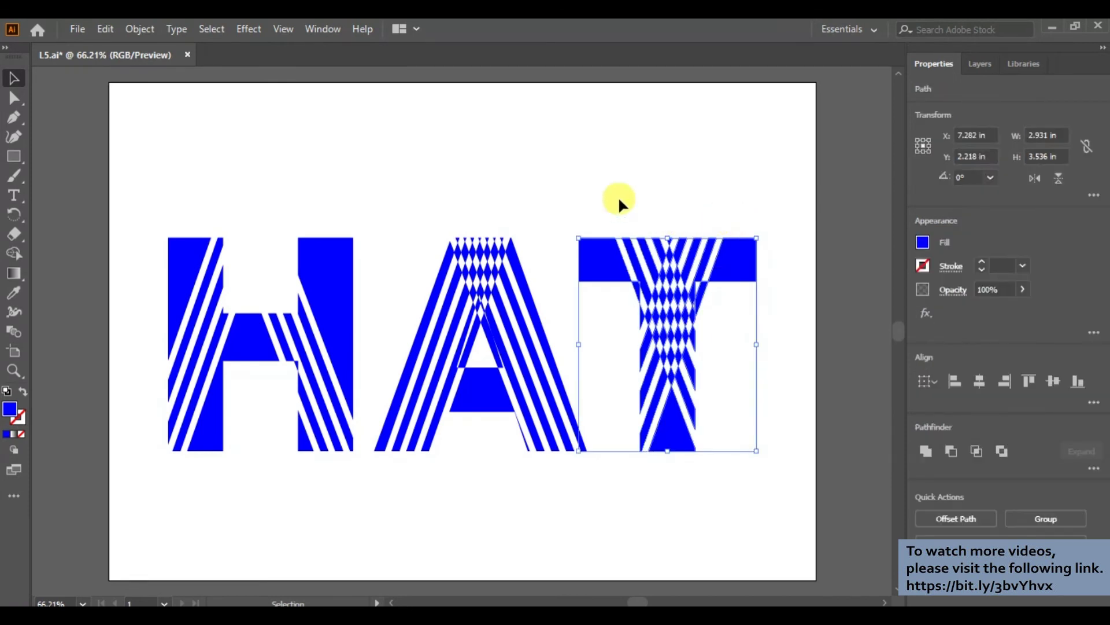
pyautogui.rightClick(595, 259)
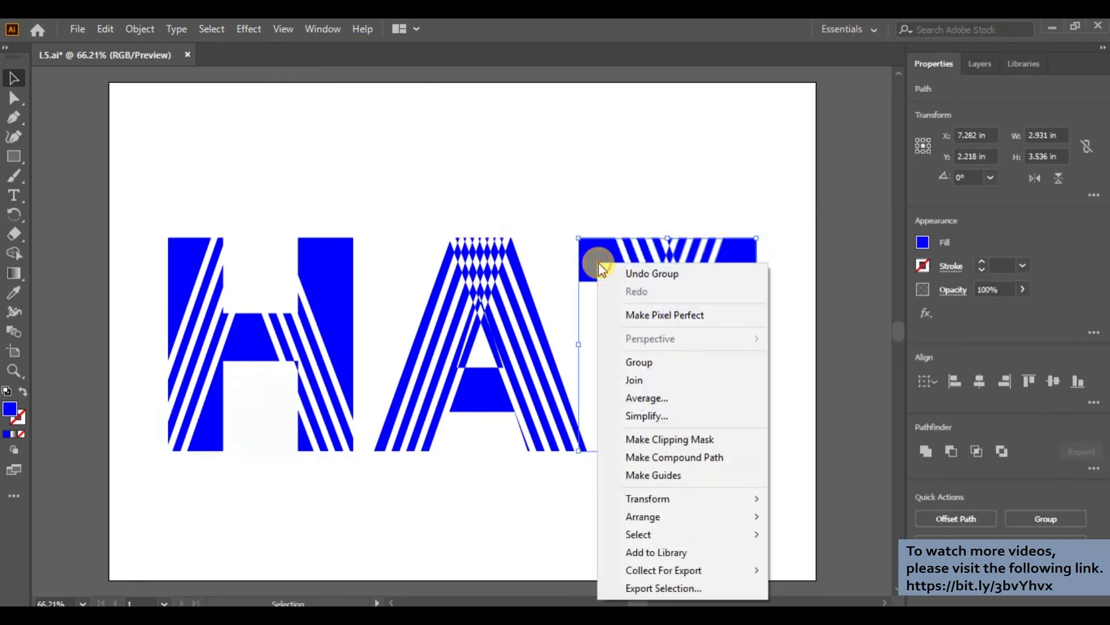
pyautogui.click(640, 364)
pyautogui.click(549, 180)
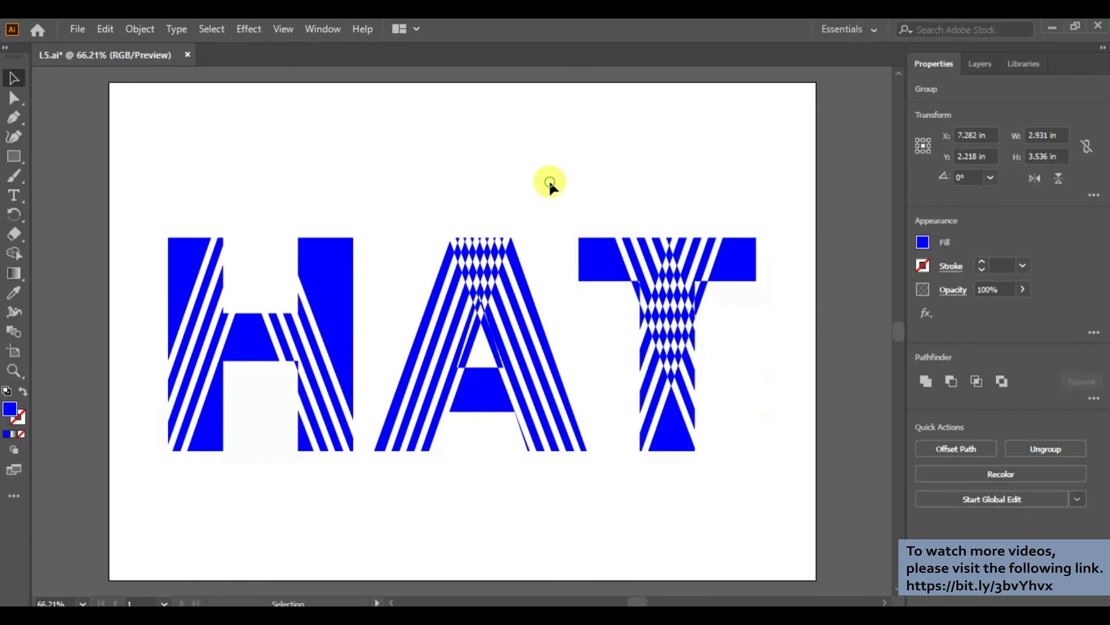
pyautogui.click(216, 29)
pyautogui.click(218, 48)
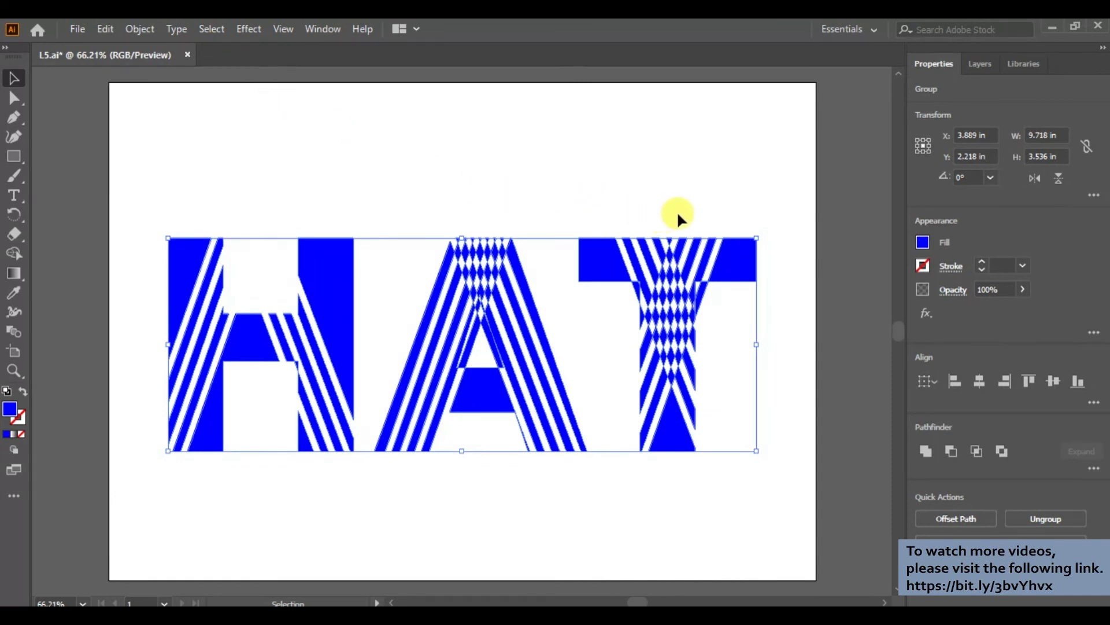
# Apply the Gold Dust orange-to-yellow 0° linear gradient preset to the selected HAT artwork.
pyautogui.click(329, 30)
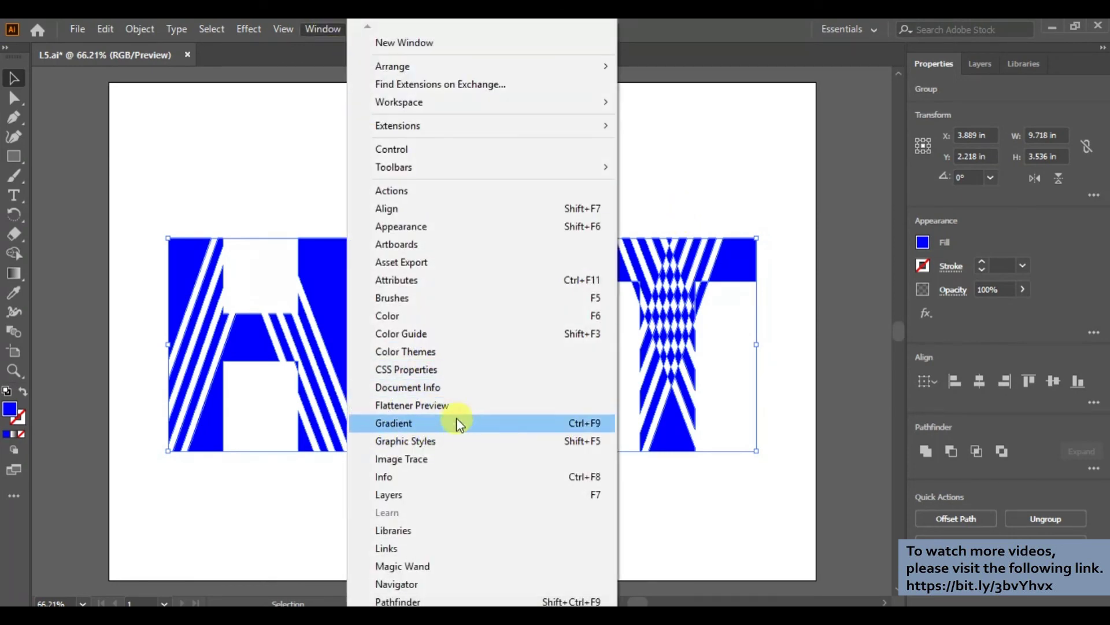
pyautogui.click(452, 423)
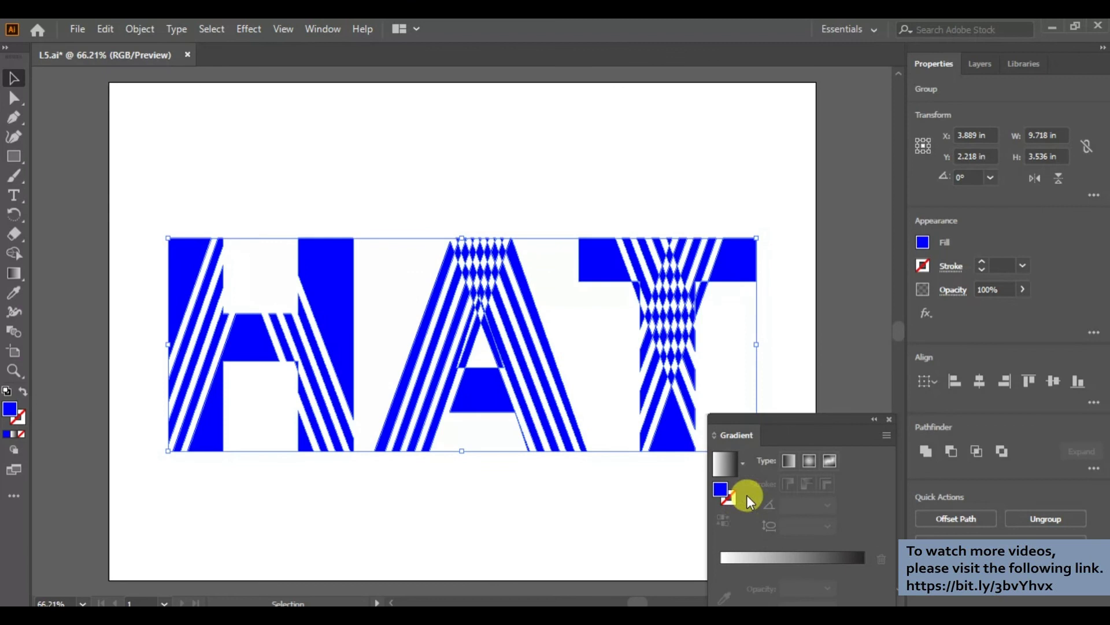
pyautogui.click(744, 463)
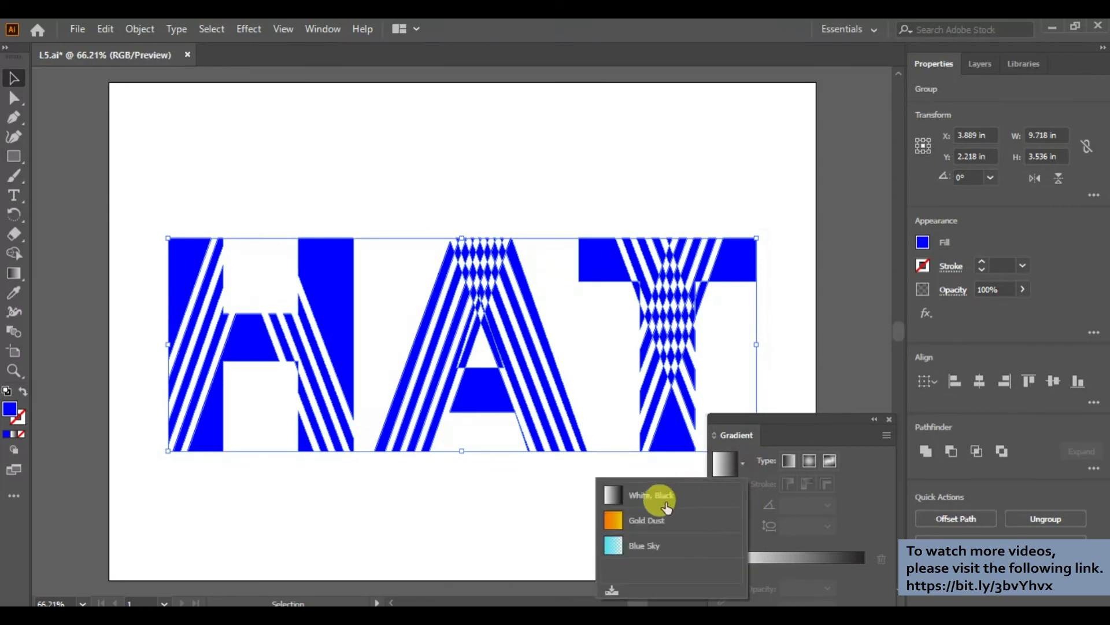
pyautogui.click(621, 521)
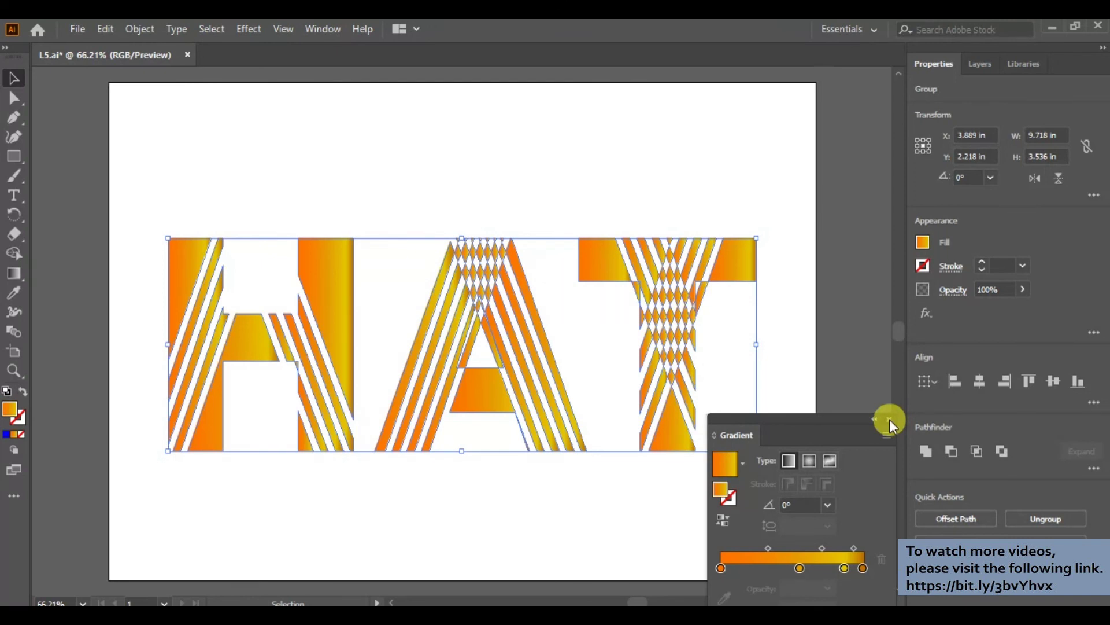
pyautogui.click(889, 419)
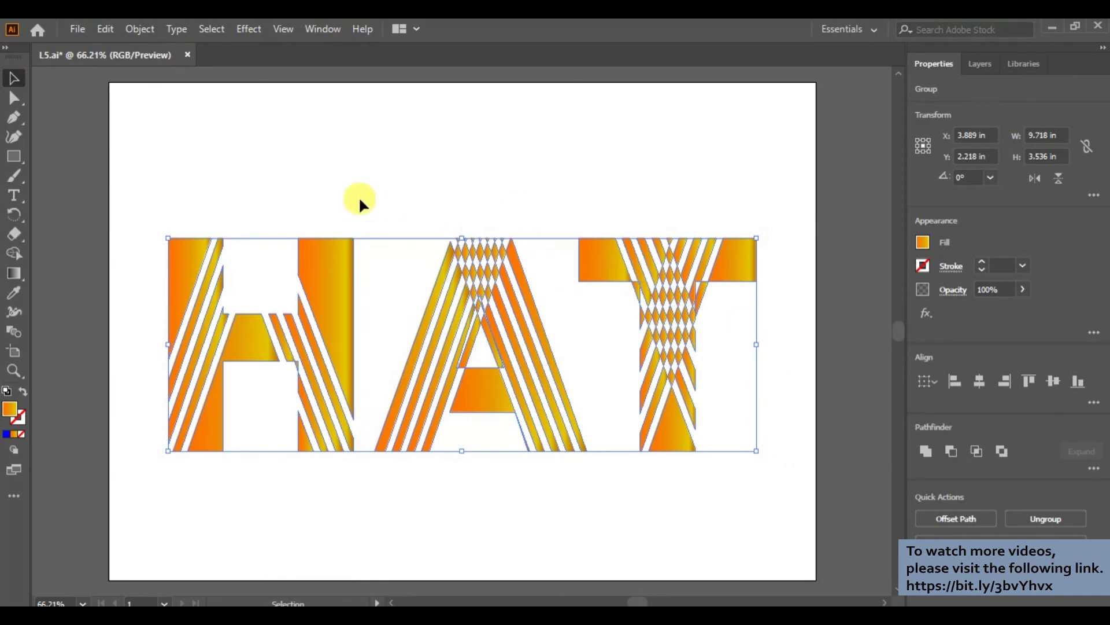
pyautogui.click(219, 28)
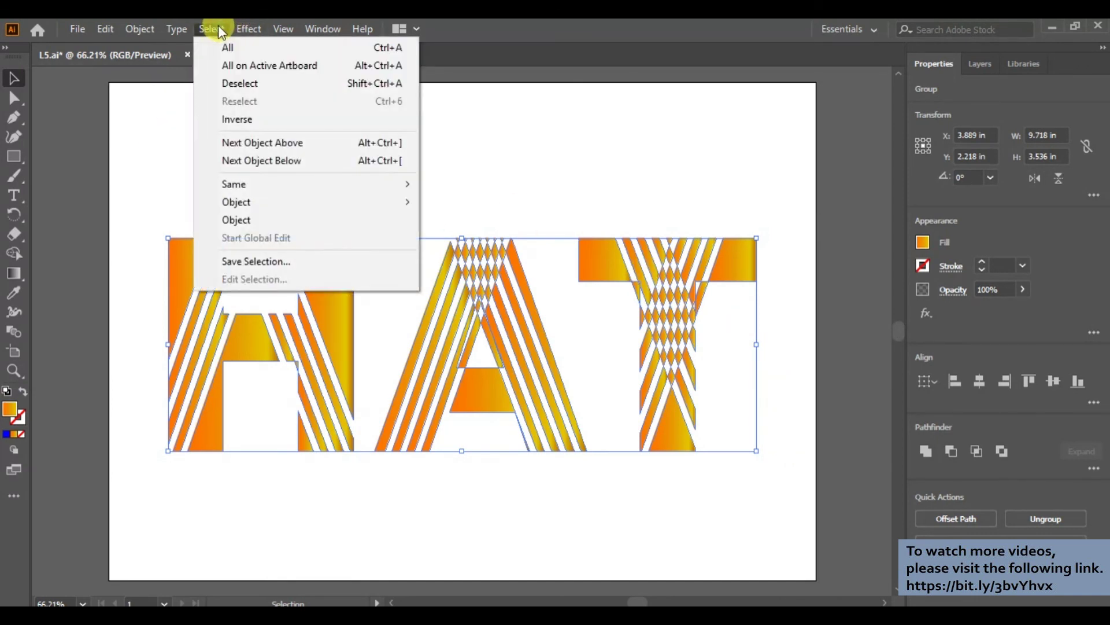
# Deselect everything and draw a rectangle covering the whole artboard.
pyautogui.click(230, 81)
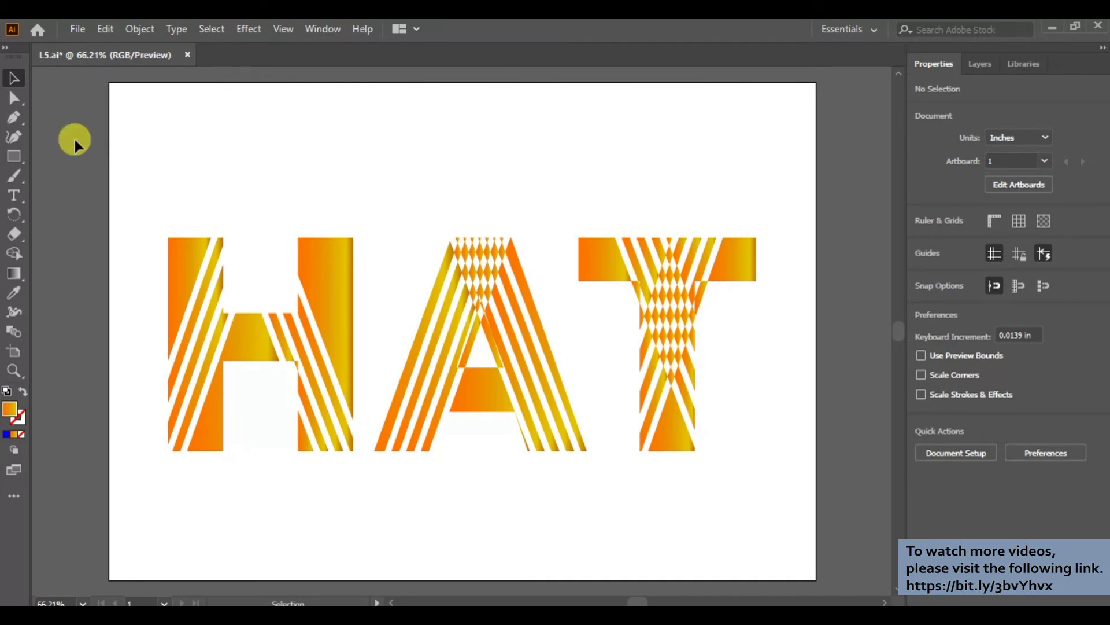
pyautogui.click(13, 157)
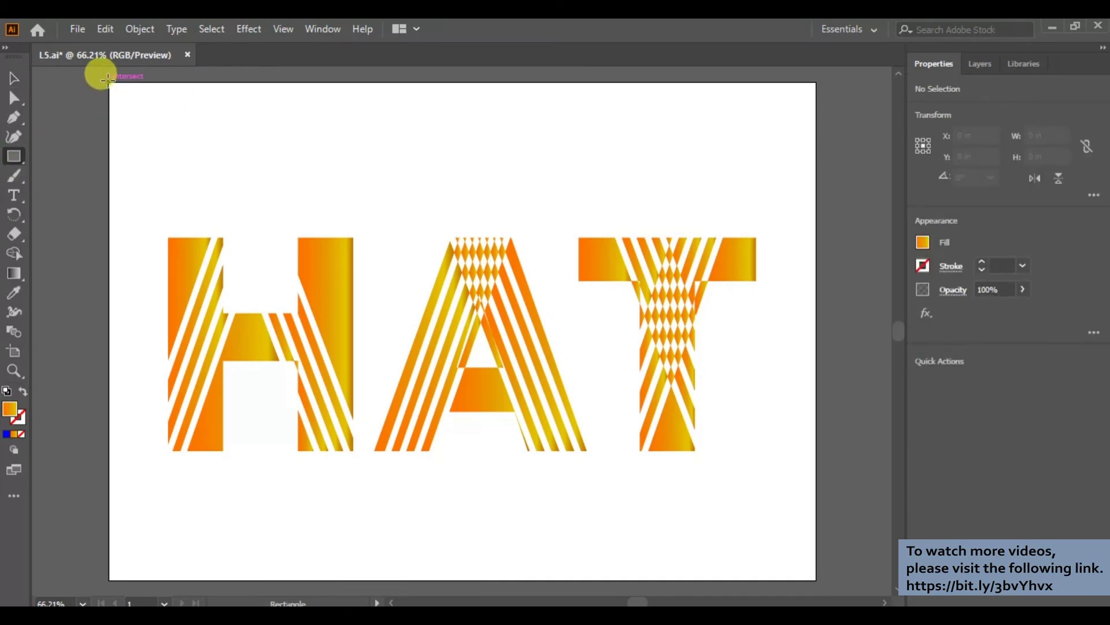
pyautogui.moveTo(109, 81); pyautogui.dragTo(363, 270)
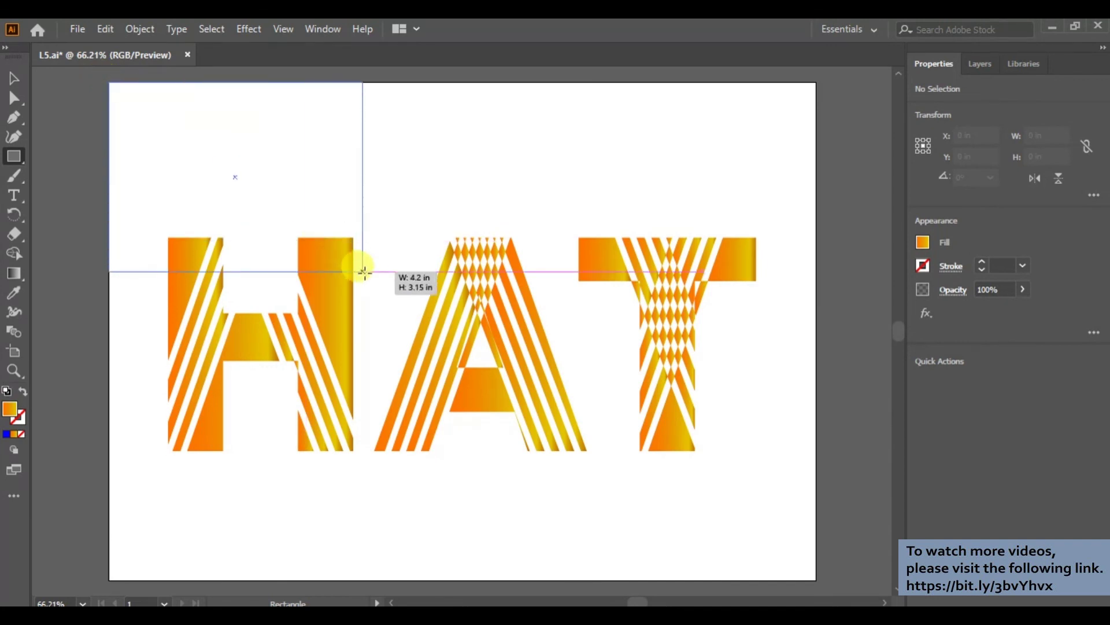
pyautogui.moveTo(363, 271)
pyautogui.mouseDown()
pyautogui.moveTo(817, 491)
pyautogui.moveTo(813, 508)
pyautogui.mouseUp()
pyautogui.scroll(2, 717, 448)
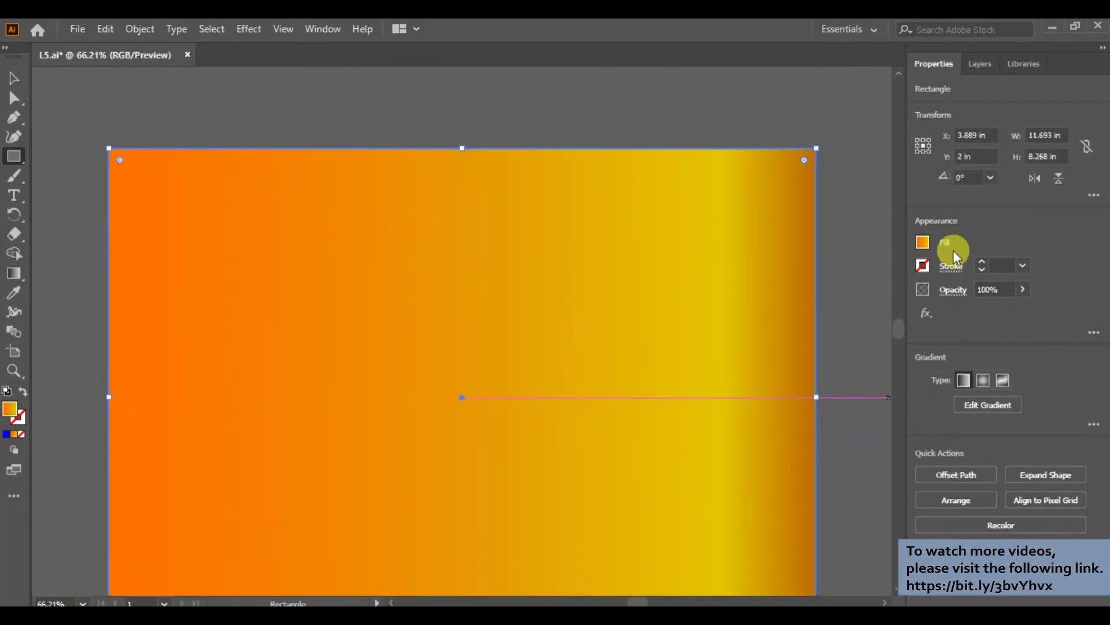
# Fill the rectangle with black and send it behind the HAT lettering.
pyautogui.click(928, 242)
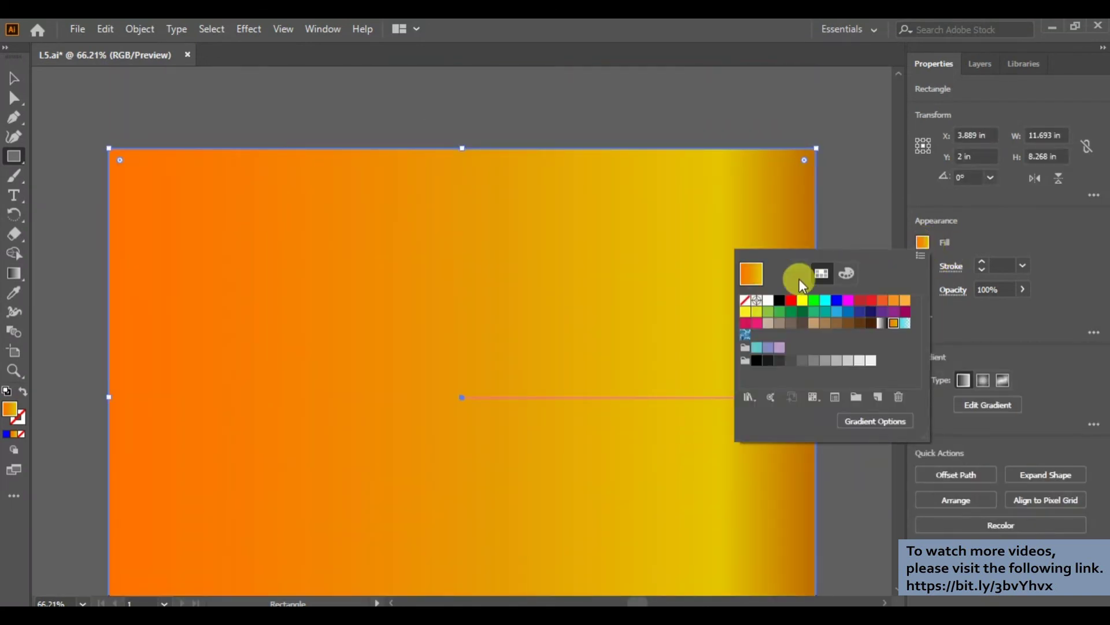
pyautogui.click(780, 300)
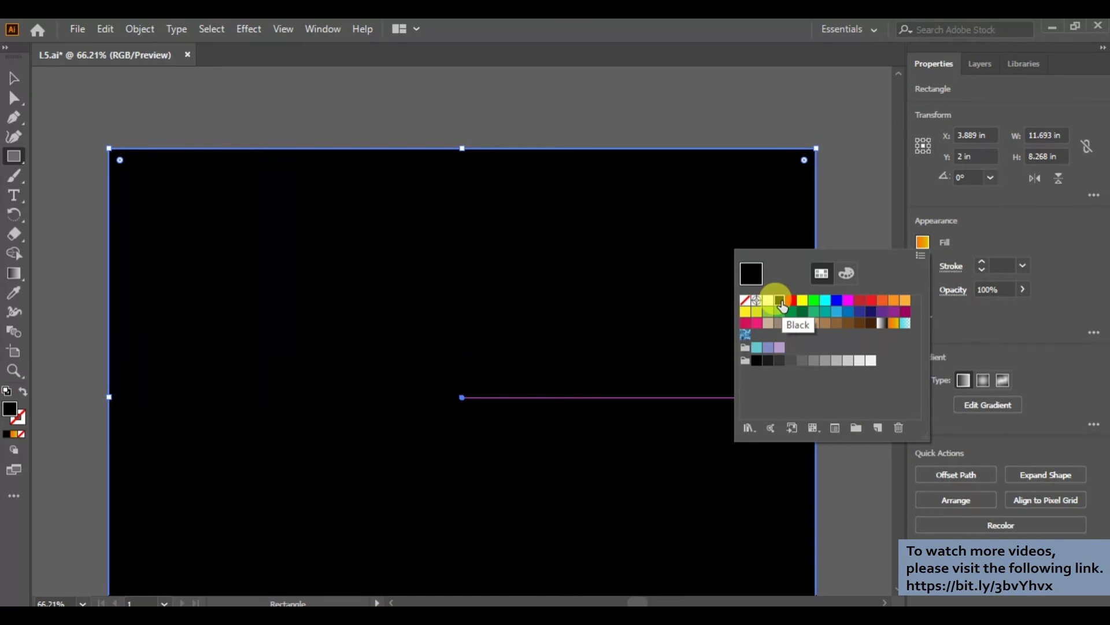
pyautogui.click(1061, 401)
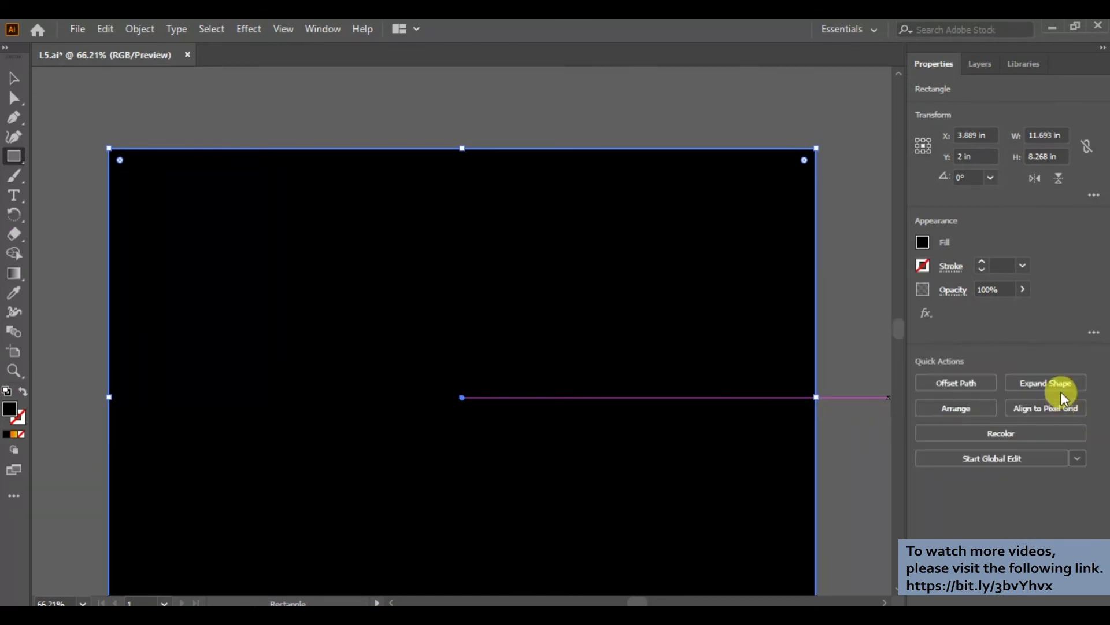
pyautogui.click(951, 412)
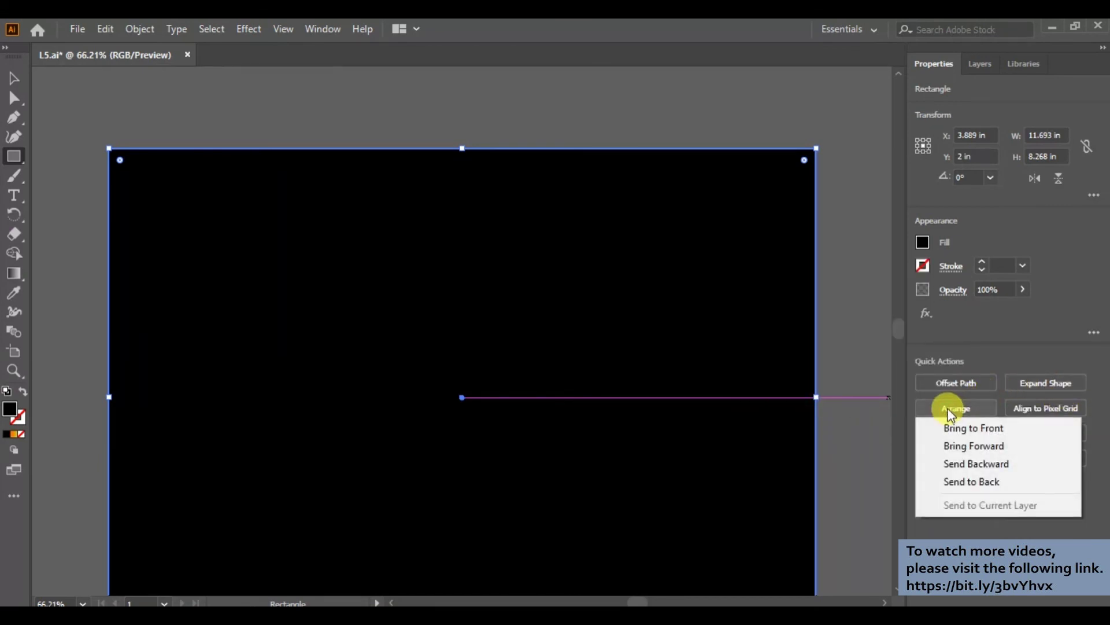
pyautogui.click(970, 480)
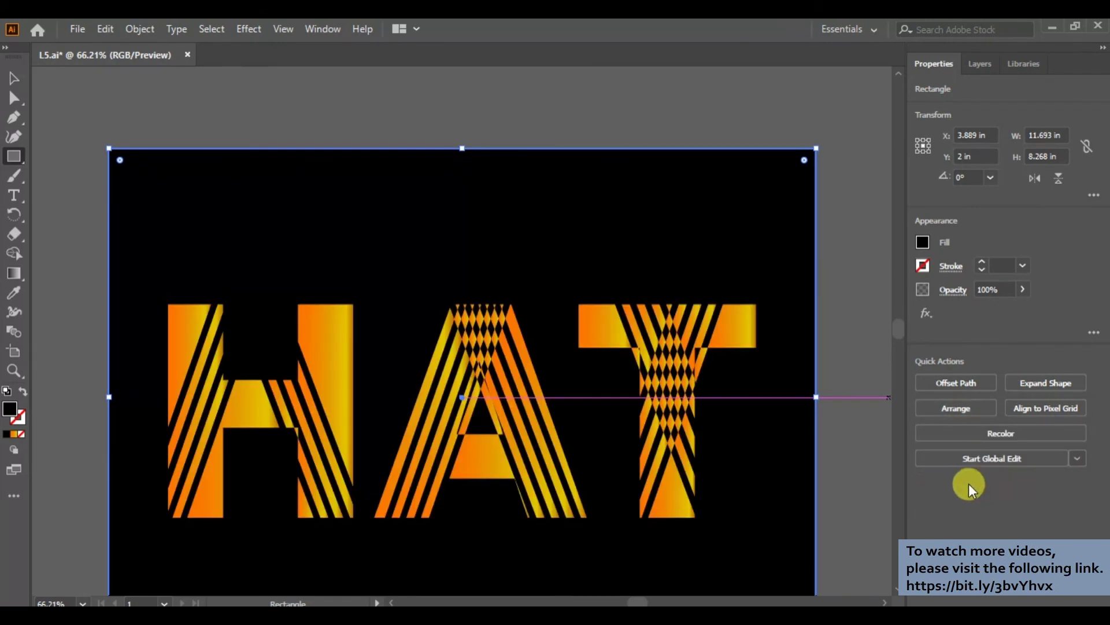
# Fit all artwork in the window and deselect the black rectangle.
pyautogui.click(8, 74)
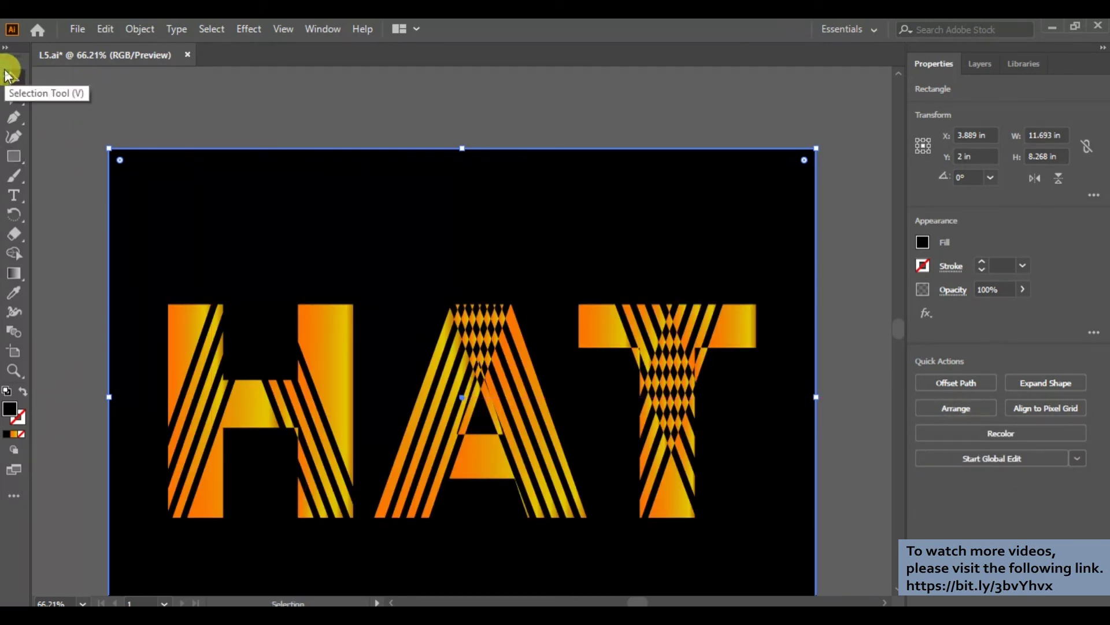
pyautogui.click(281, 30)
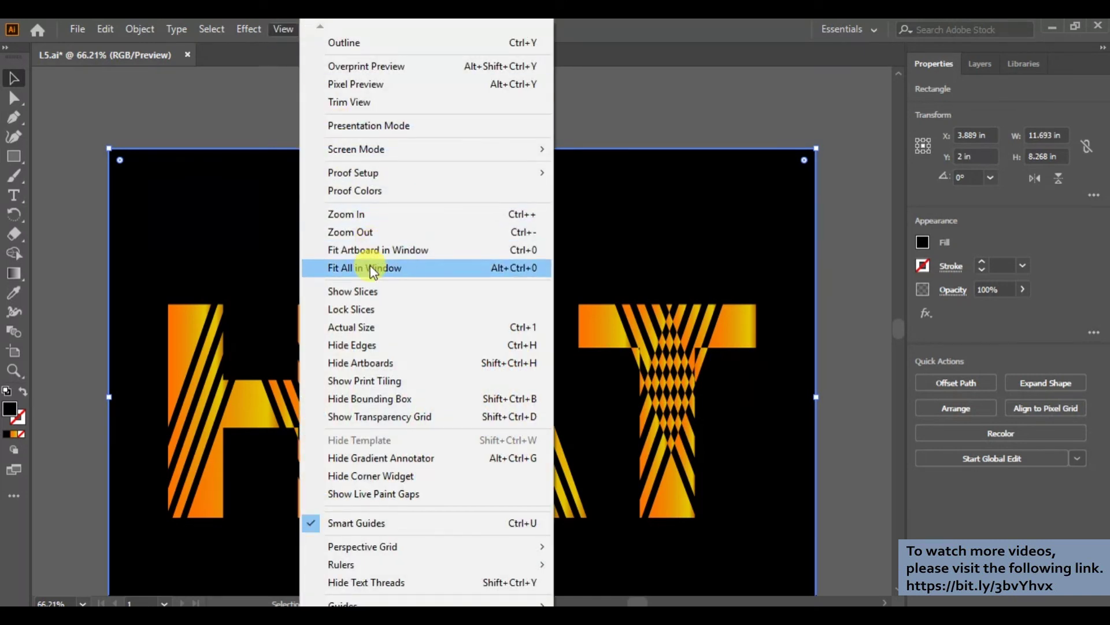
pyautogui.click(373, 271)
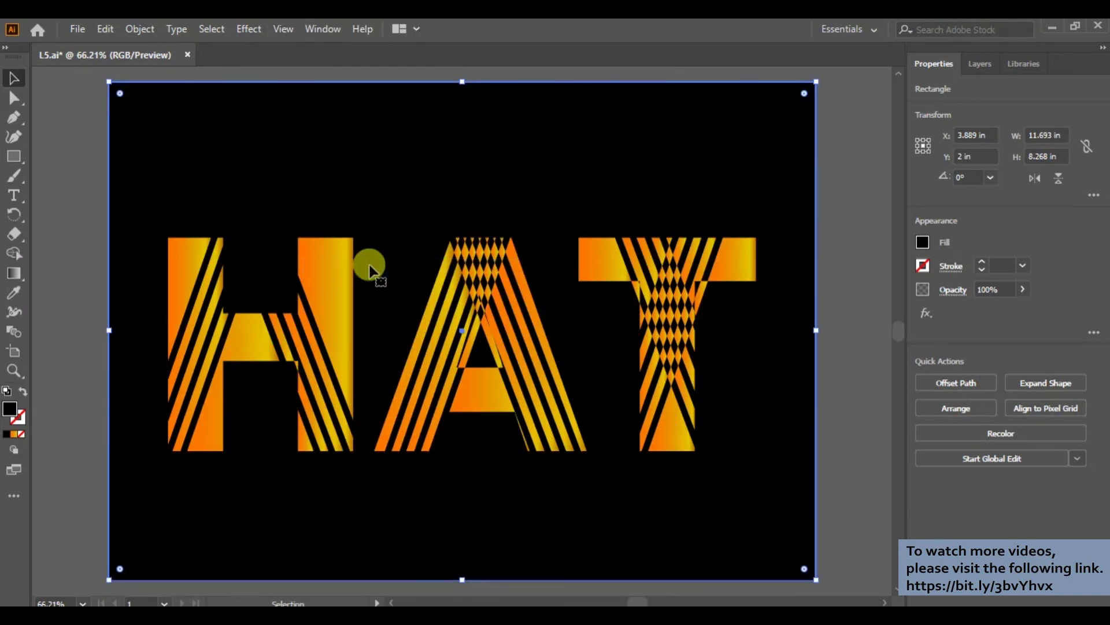
pyautogui.click(216, 29)
pyautogui.click(238, 82)
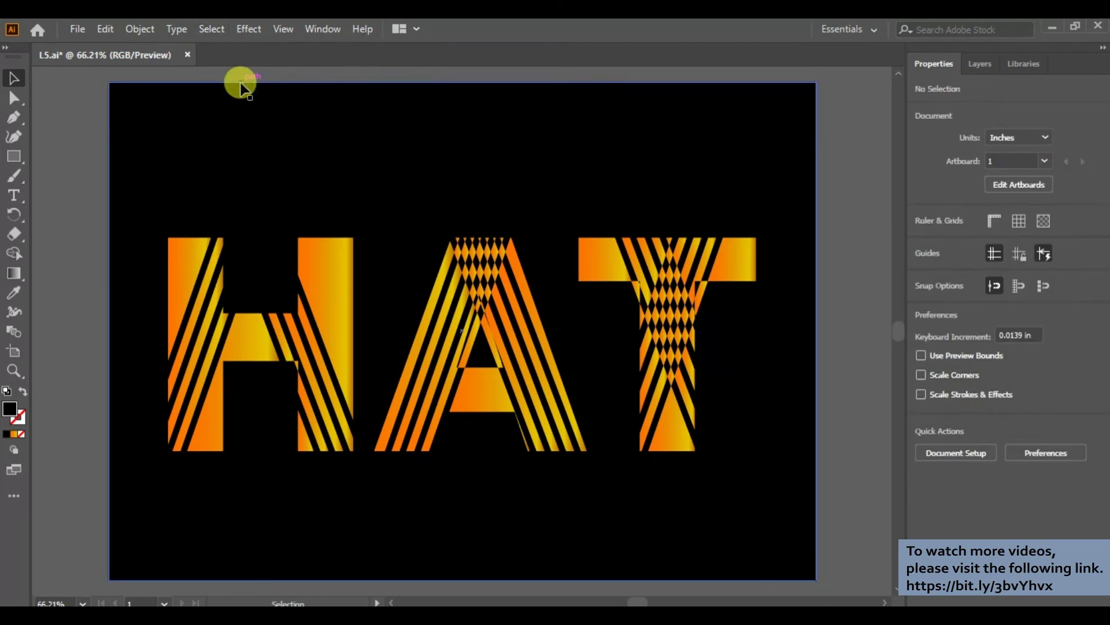